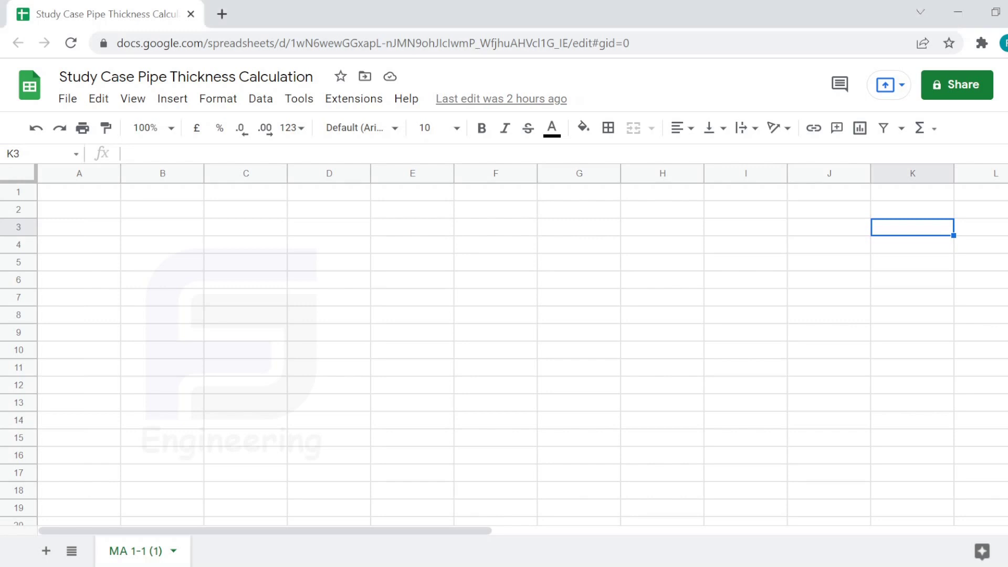
- Restore the reference images, and enter the column headers Description, Symbol and Study Case 1 in A1:C1
key(ctrl+z)
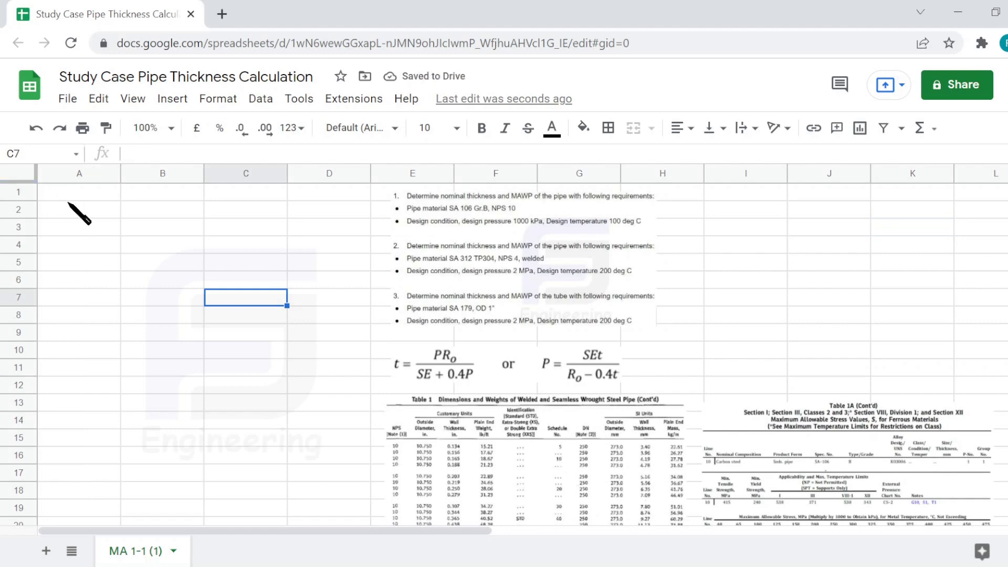
key(ctrl+Home)
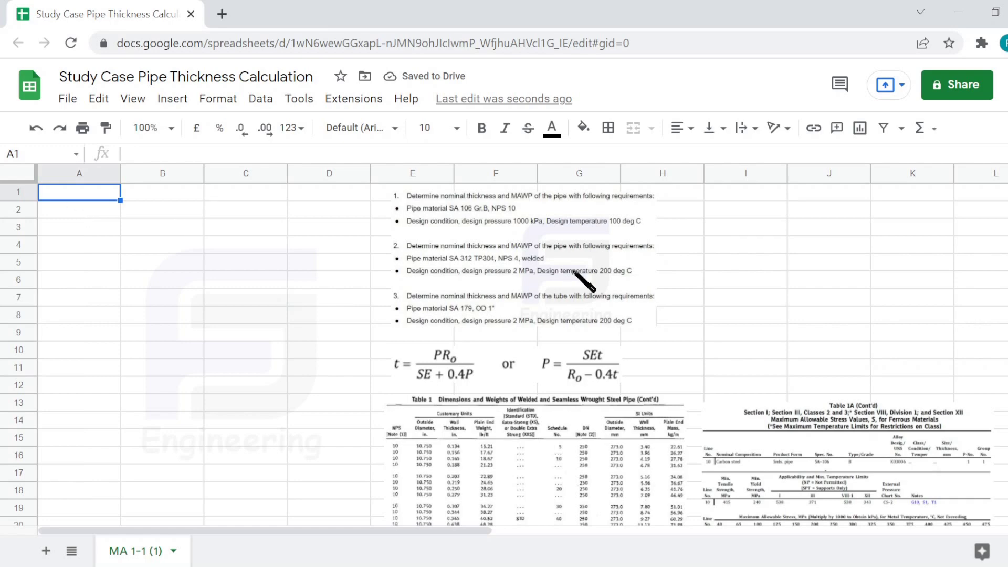
text(Description)
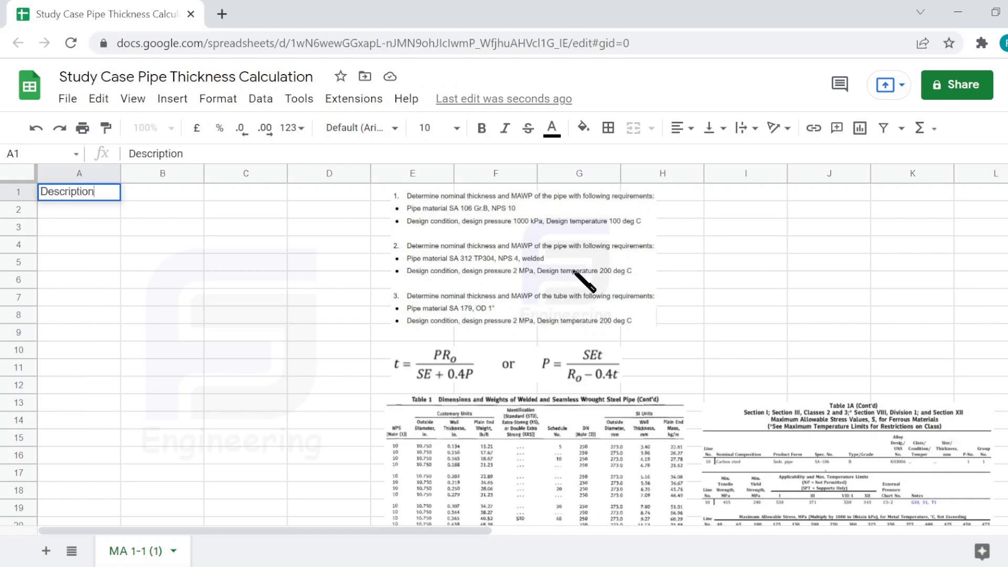
key(Return)
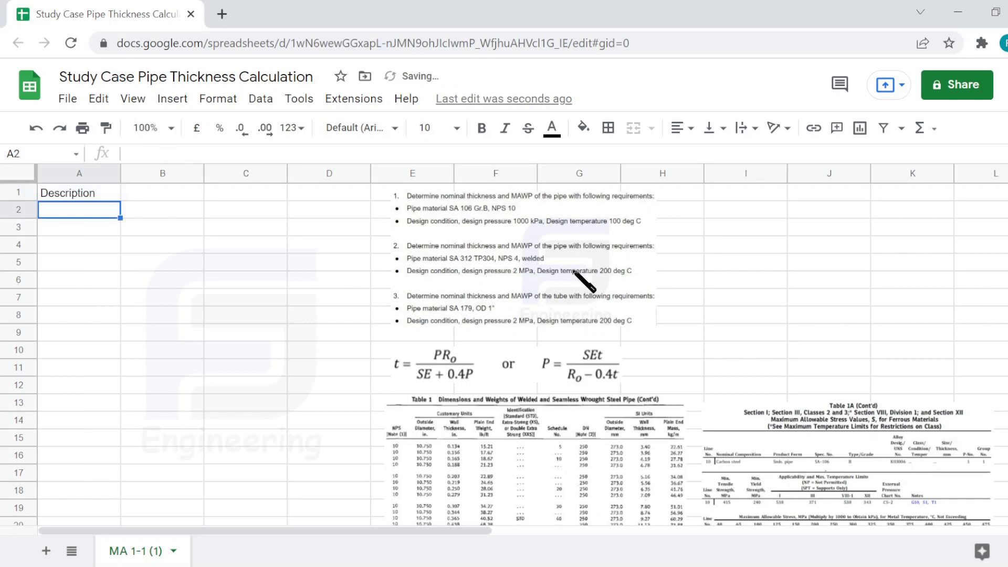
key(Up)
key(Right)
text(Symbol)
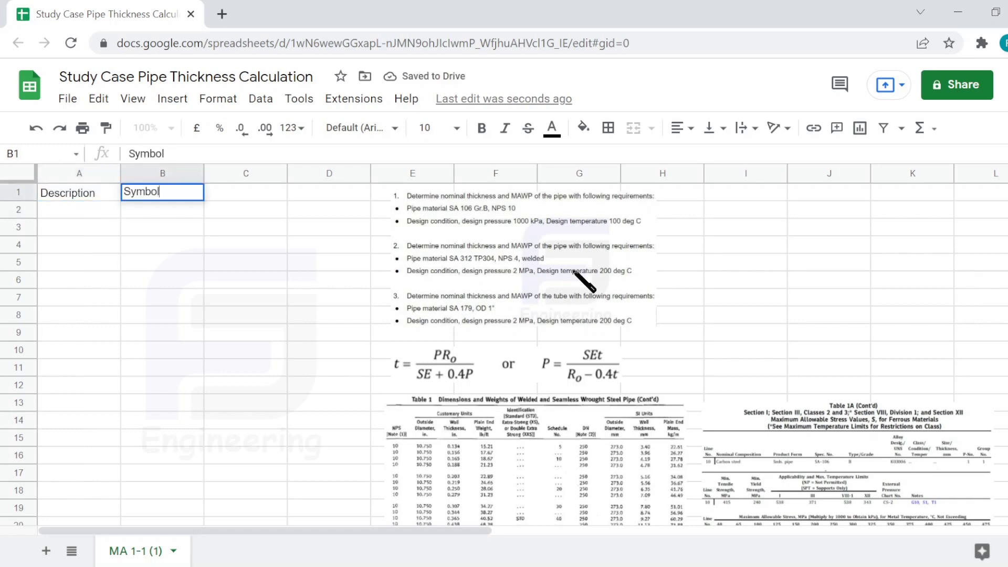
key(Tab)
text(Study Case 1)
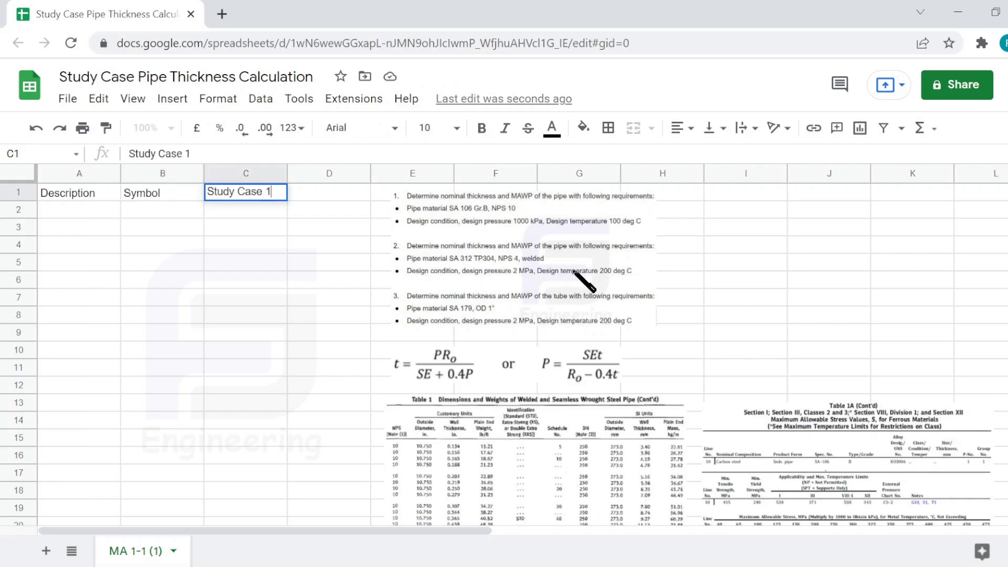
- Enter the column headers Unit in D1 and Remarks in E1
key(Tab)
text(Unit)
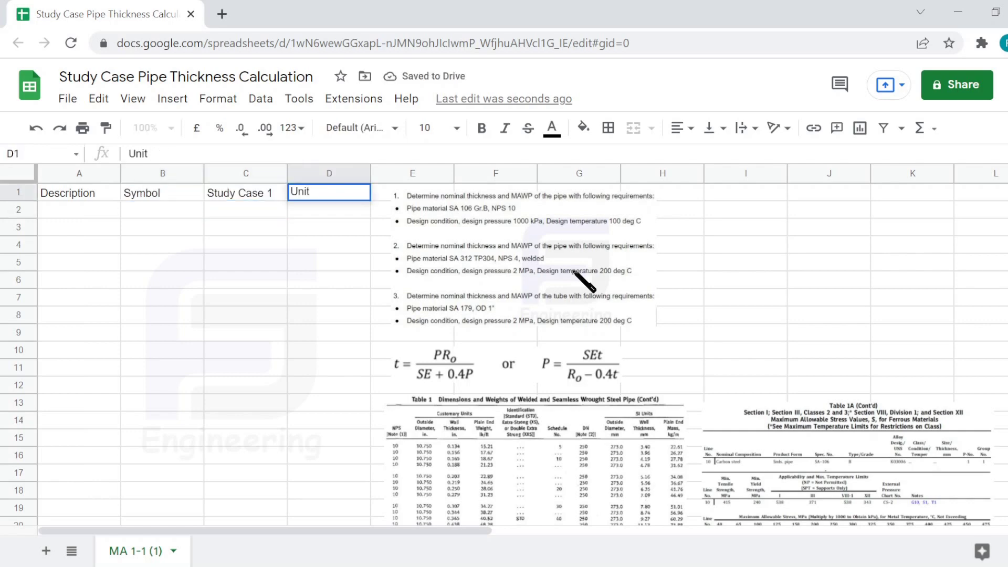
key(Tab)
text(Remark)
key(BackSpace)
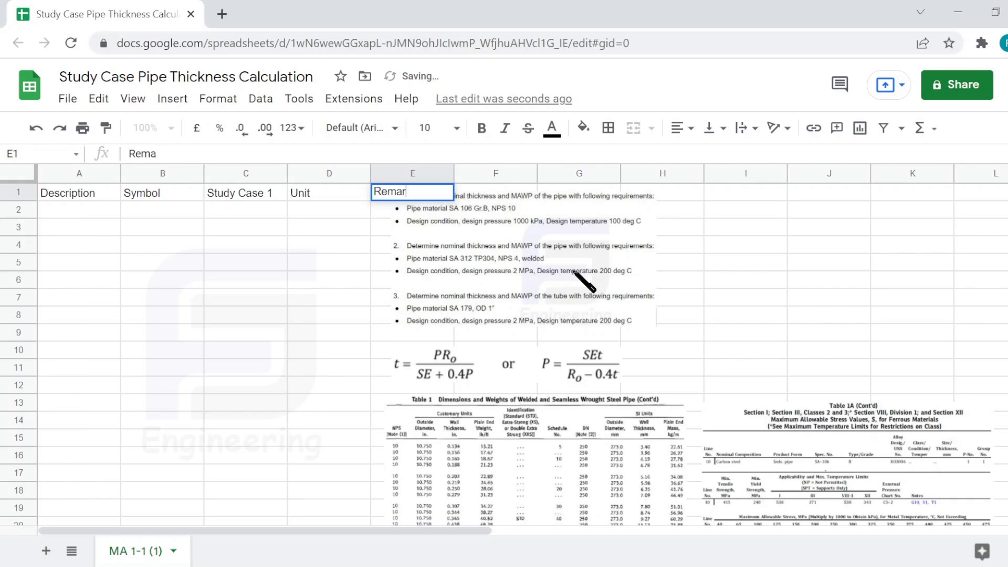
text(rks)
- Label rows 2 and 3 of the Description column as Internal design pressure and Internal design temperature
click(85, 197)
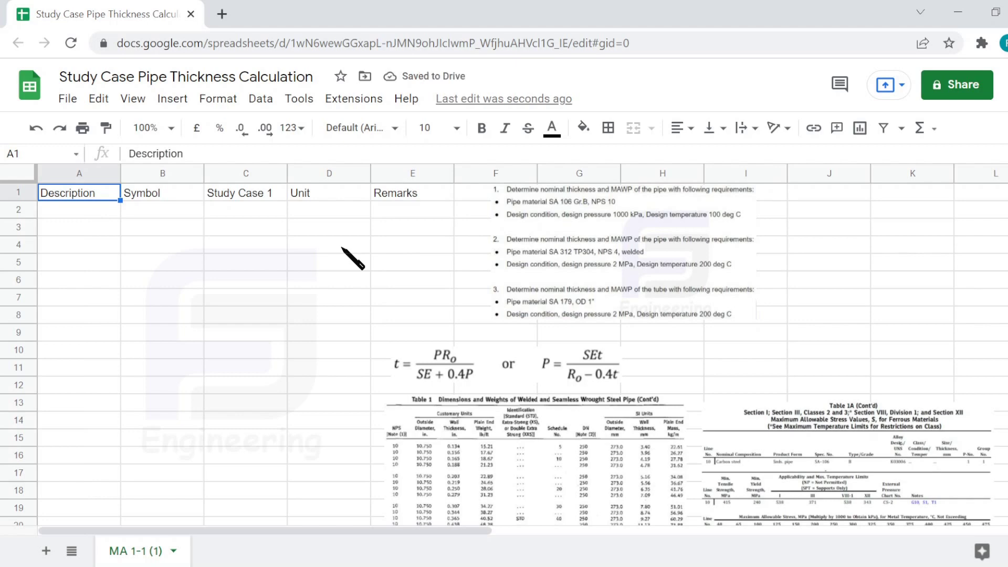
key(Down)
text(Internal pressure)
text(Internal design pressure)
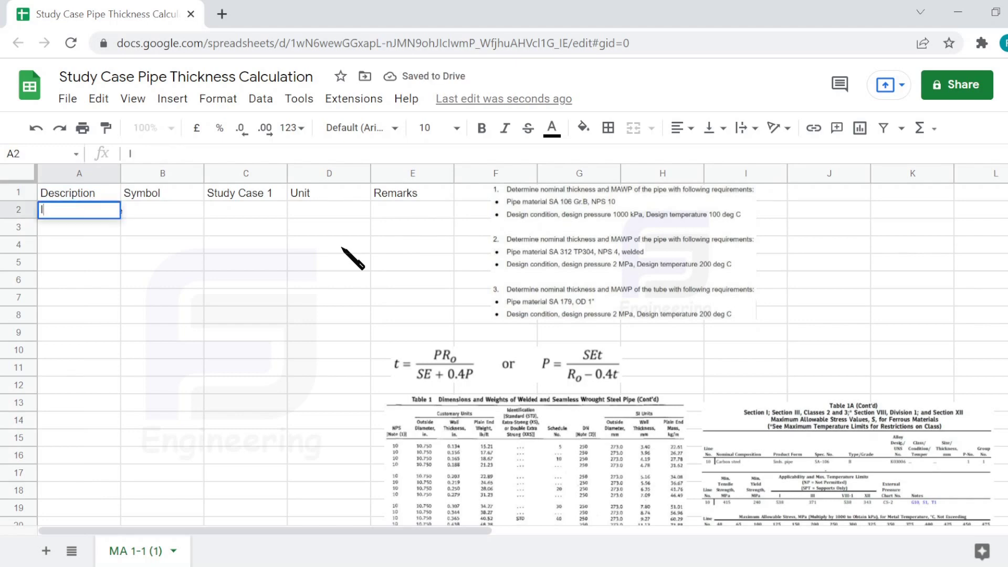
key(Return)
text(Internal design temperature)
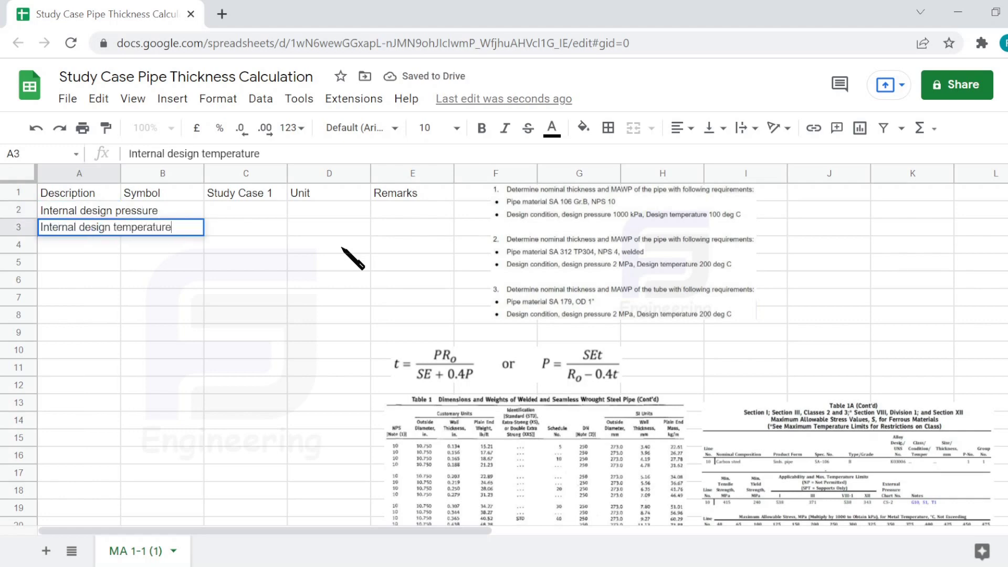
key(Return)
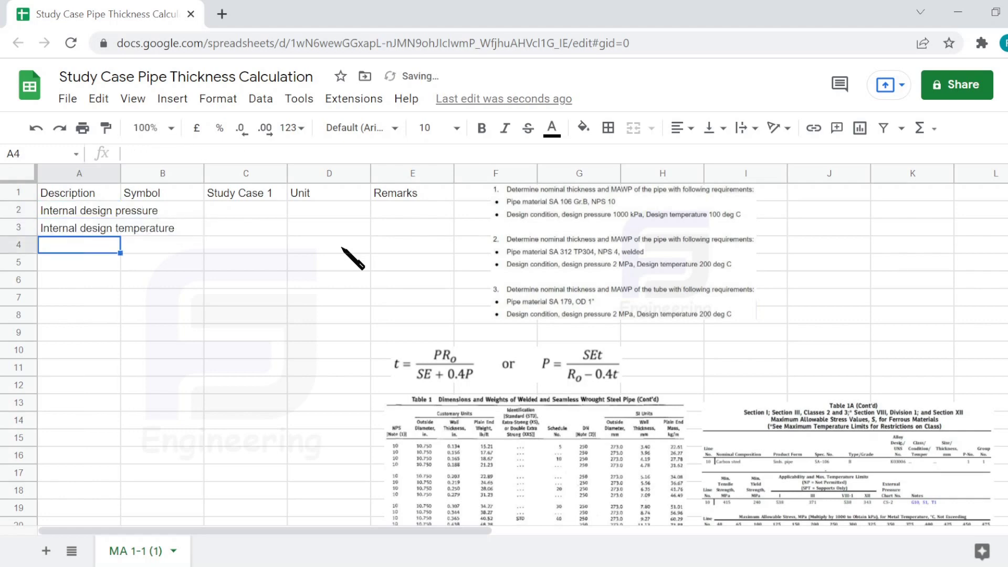
- Add the labels Outside diameter and Outside radius in the two cells below Internal design temperature
text(Outside )
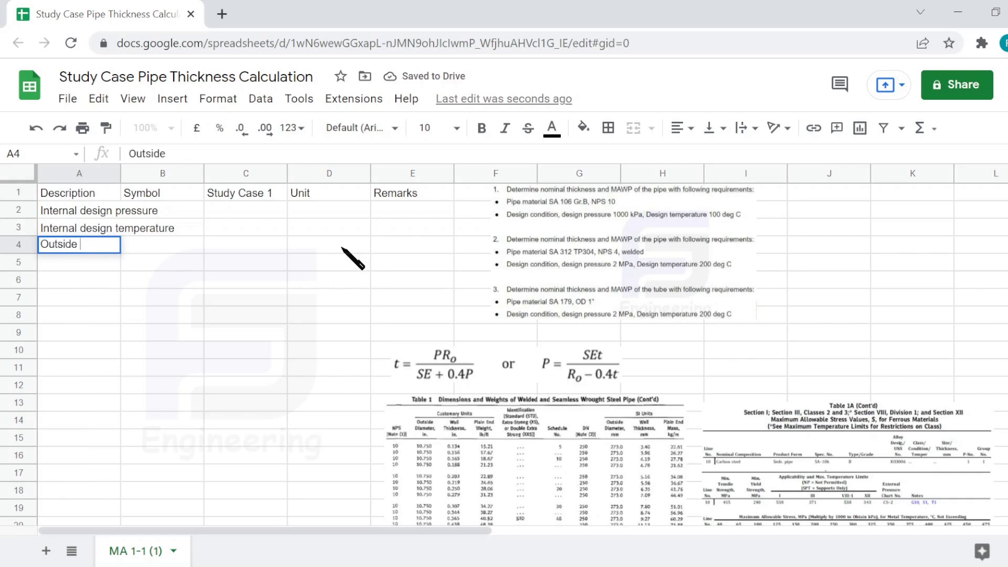
text(diameter)
key(Return)
text(Outside radi)
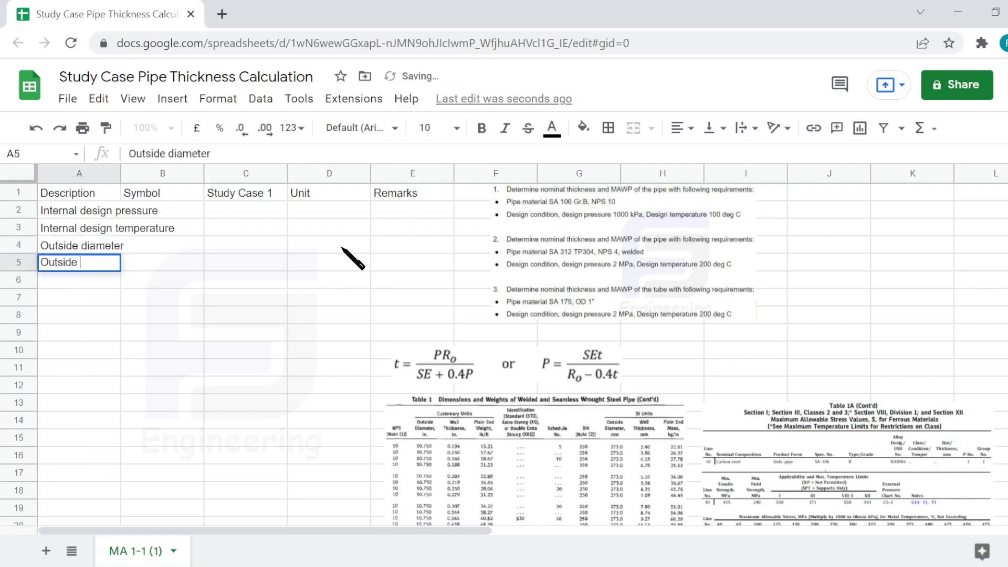
text(us)
- Enter the labels Material in A4 and Allowable stress in A5, above the Outside diameter label
text(Material)
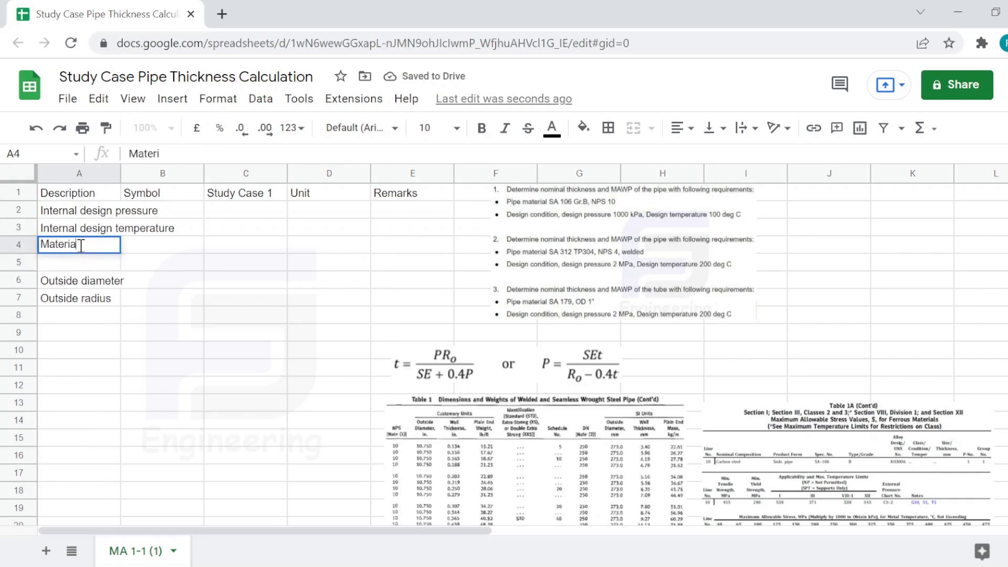
key(Return)
text(Allowable s)
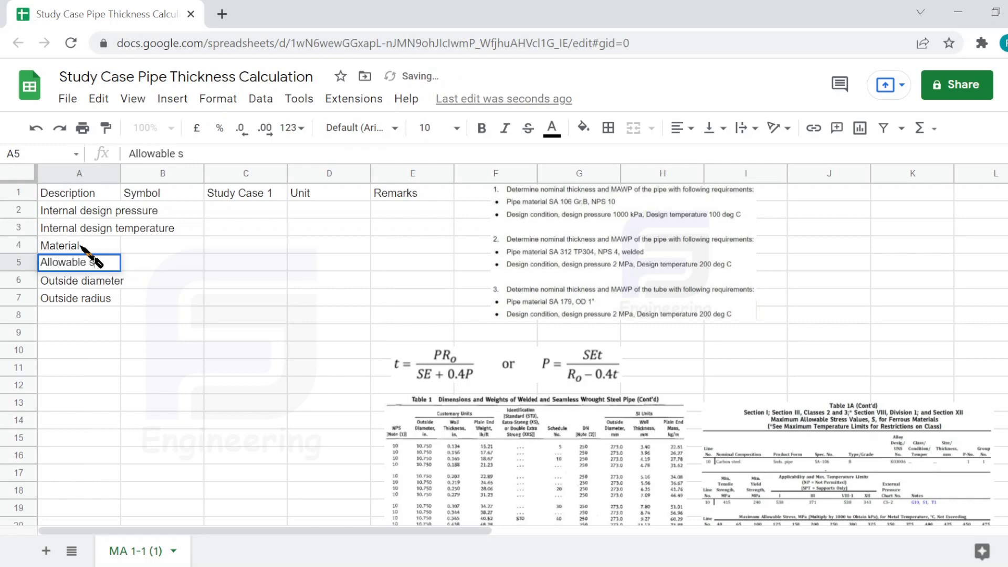
text(tress)
key(Return)
- Add the labels Joint efficiency in A8 and Corrosion allowance in A9
key(Down)
key(Down)
text(Joint effivi)
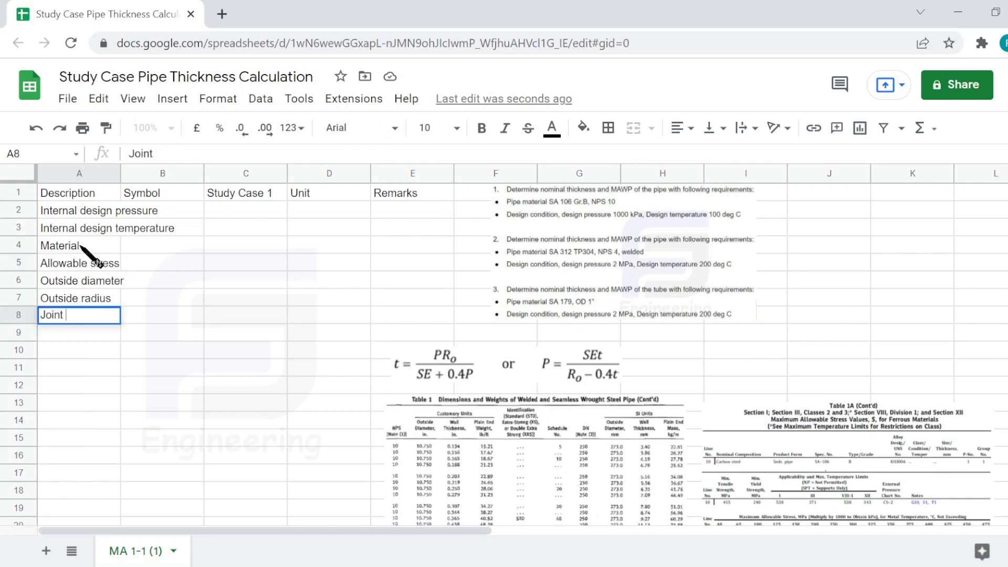
key(BackSpace)
key(BackSpace)
text(ciency)
key(Return)
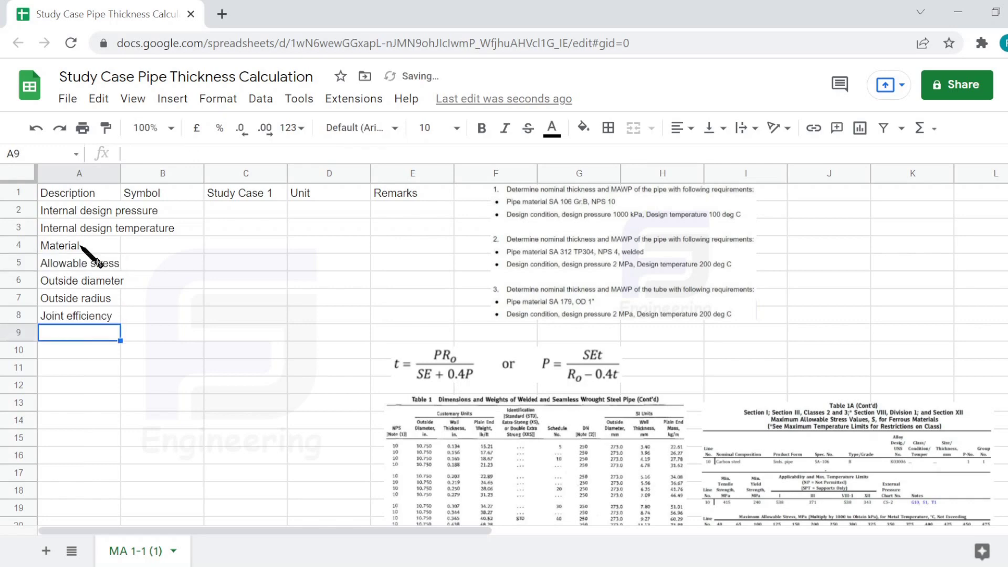
text(Corrosion allowance)
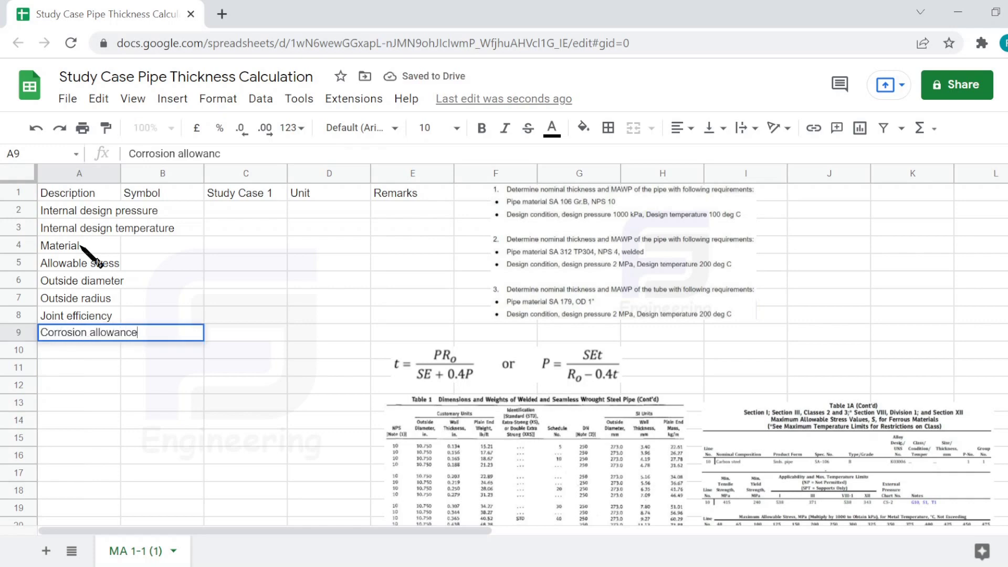
key(Return)
- Fit the widths of columns A to E to their contents
key(ctrl+a)
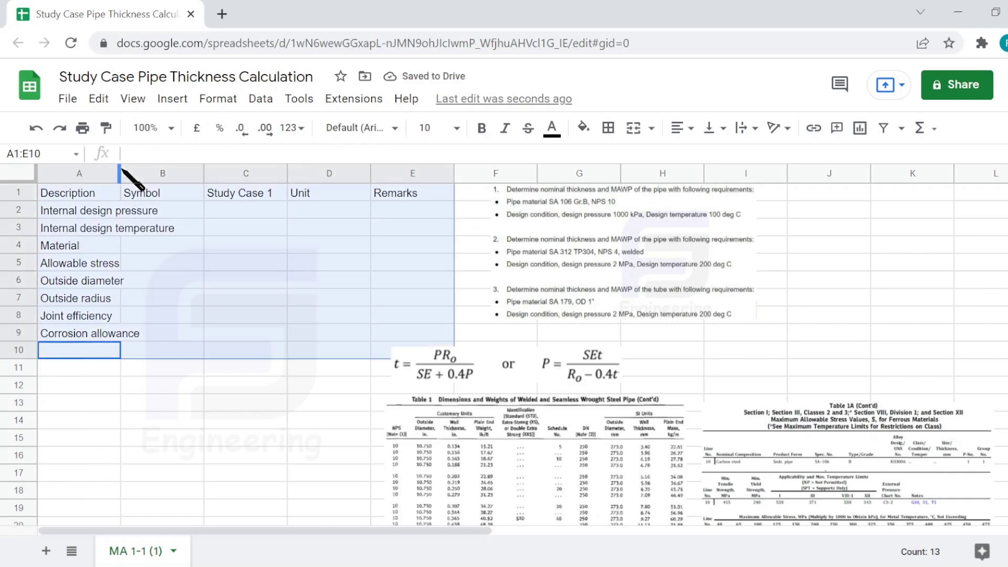
double_click(120, 173)
- Enter the symbols P for design pressure, T for design temperature and S for allowable stress in column B
click(199, 210)
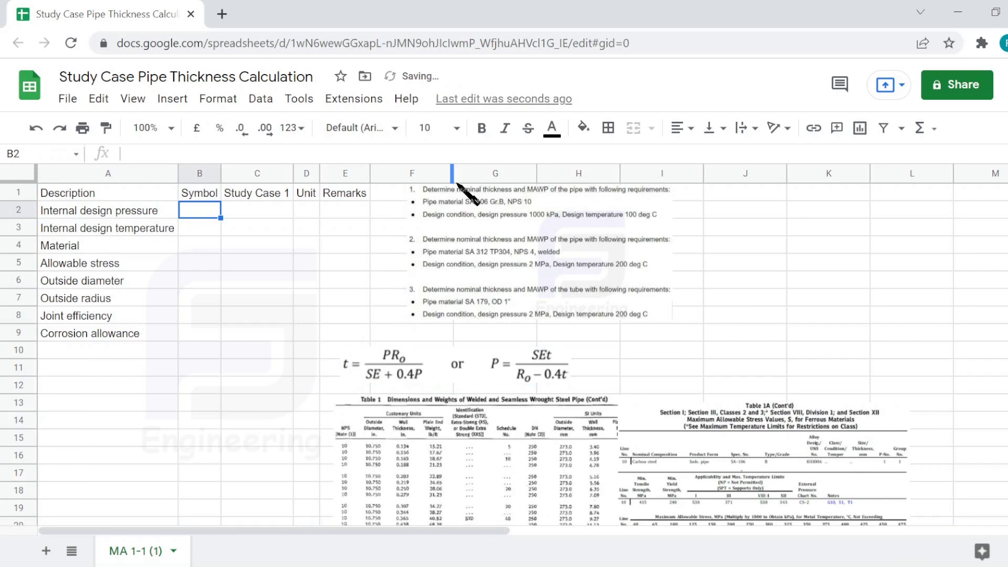
text(P)
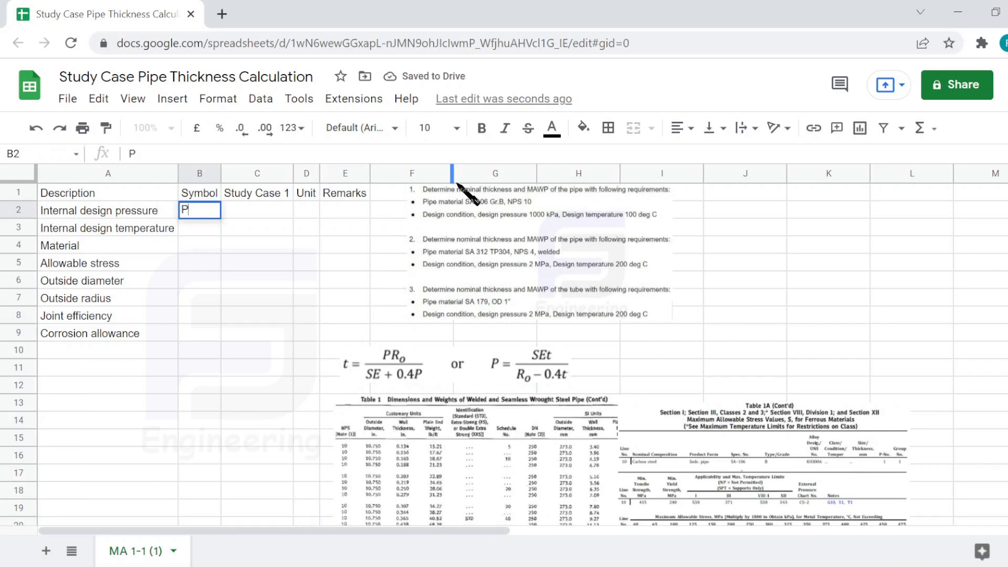
key(Return)
text(T)
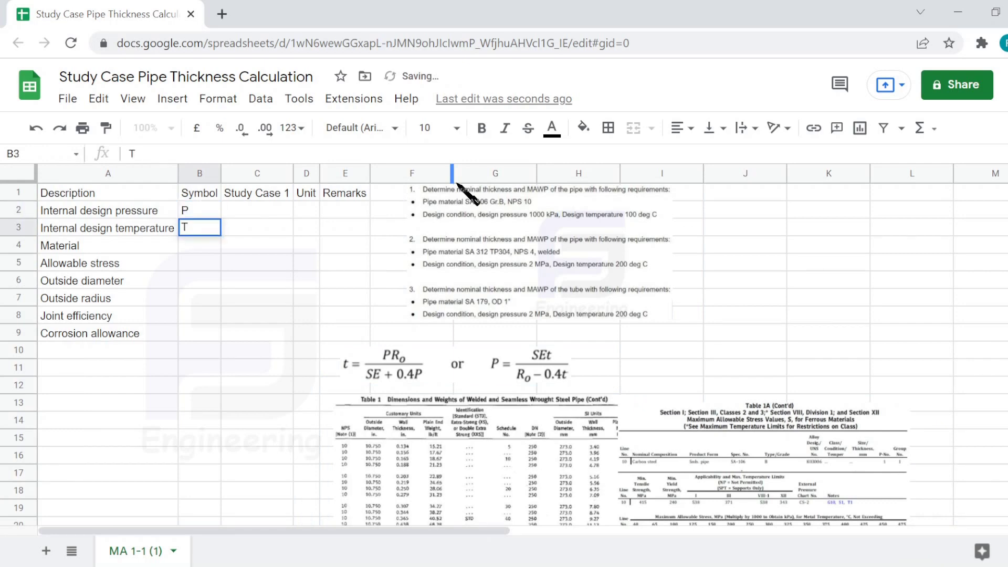
key(Return)
key(Down)
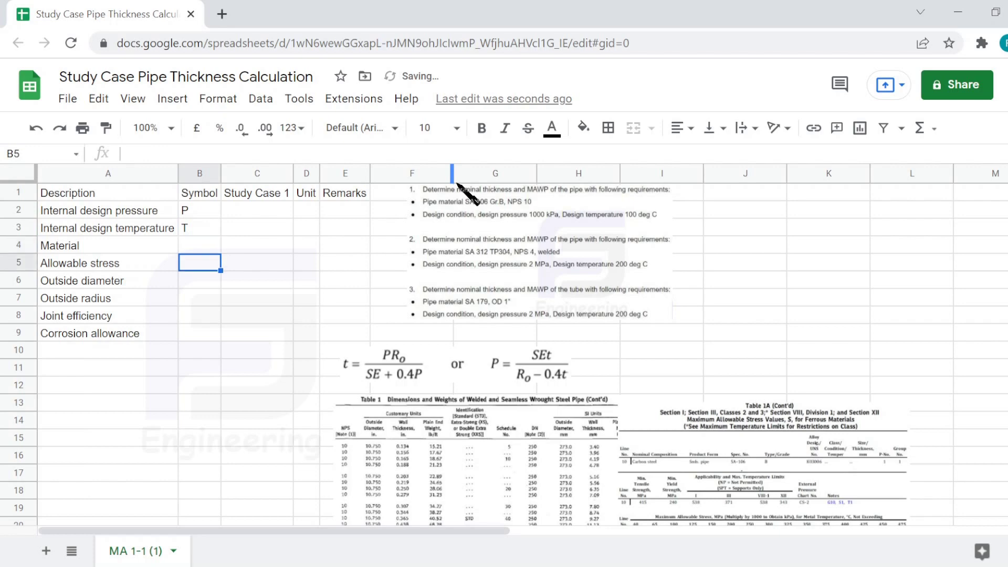
text(S)
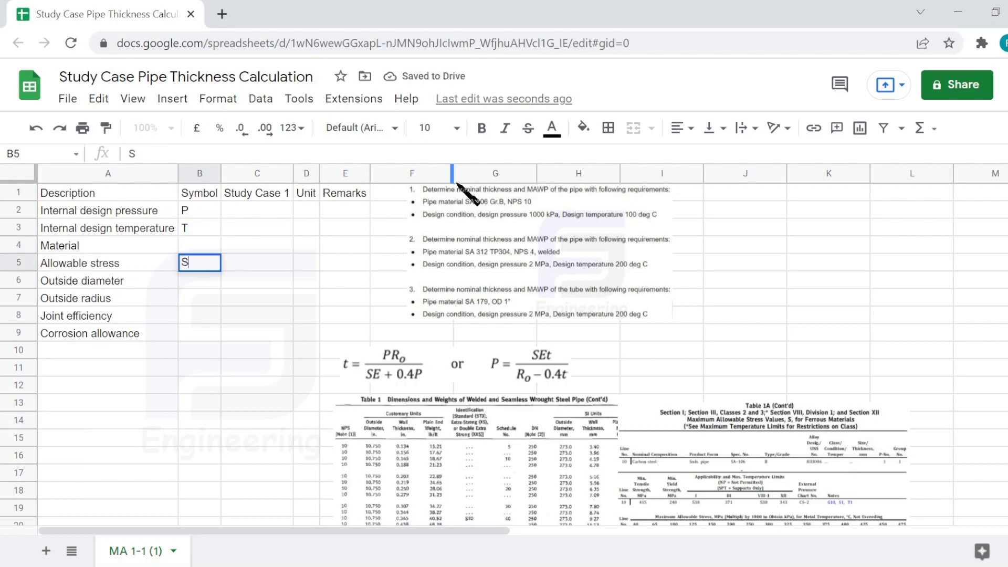
key(Return)
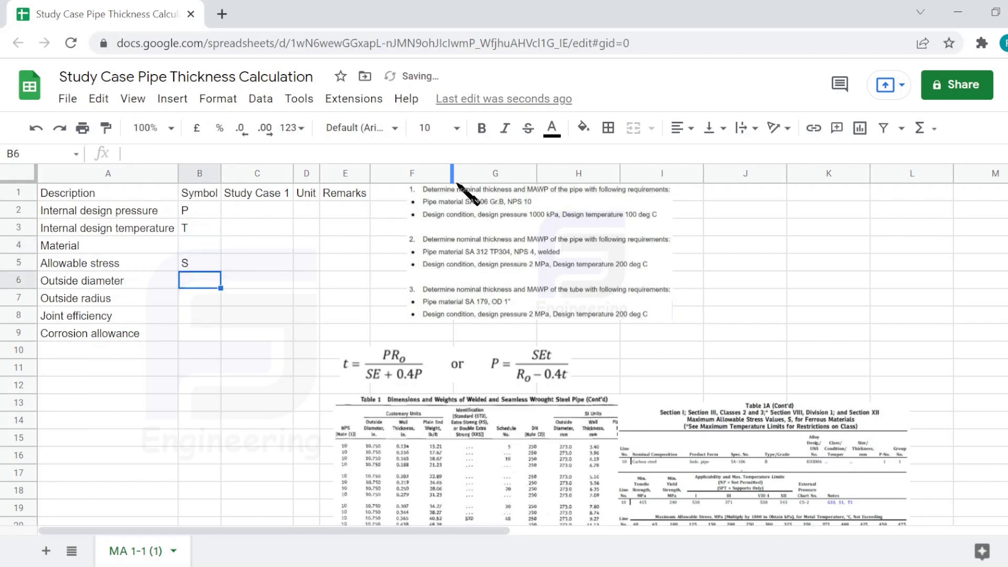
- Enter the symbols Do, Ro, E and ca in B6:B9 for outside diameter, outside radius, joint efficiency and corrosion allowance
text(Do)
key(Return)
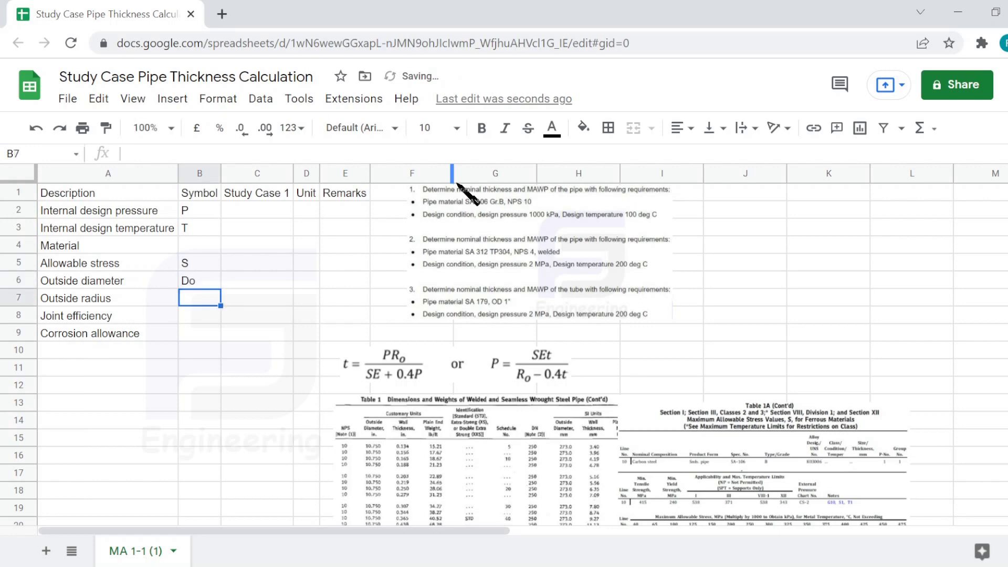
text(Ro)
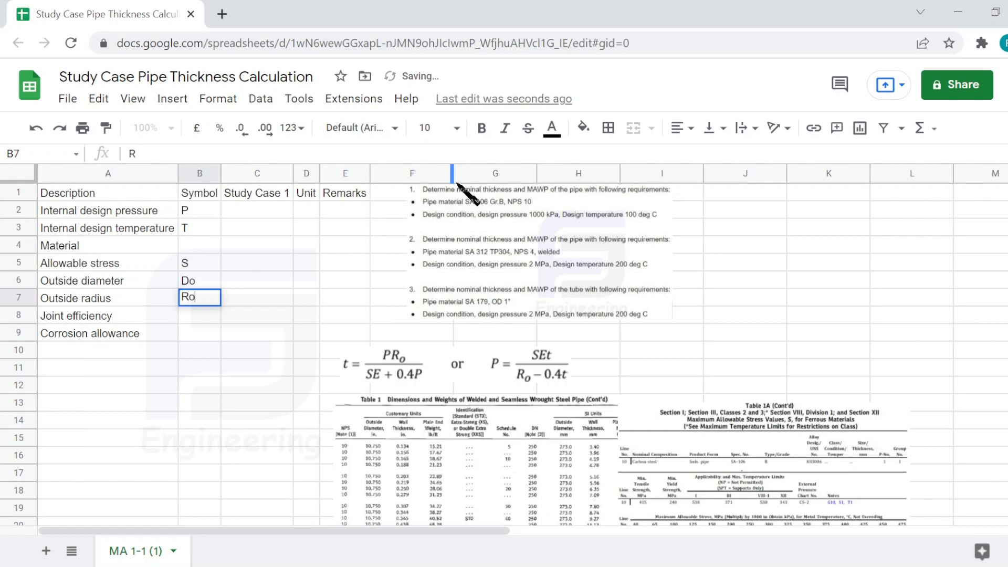
key(Return)
text(E)
key(Return)
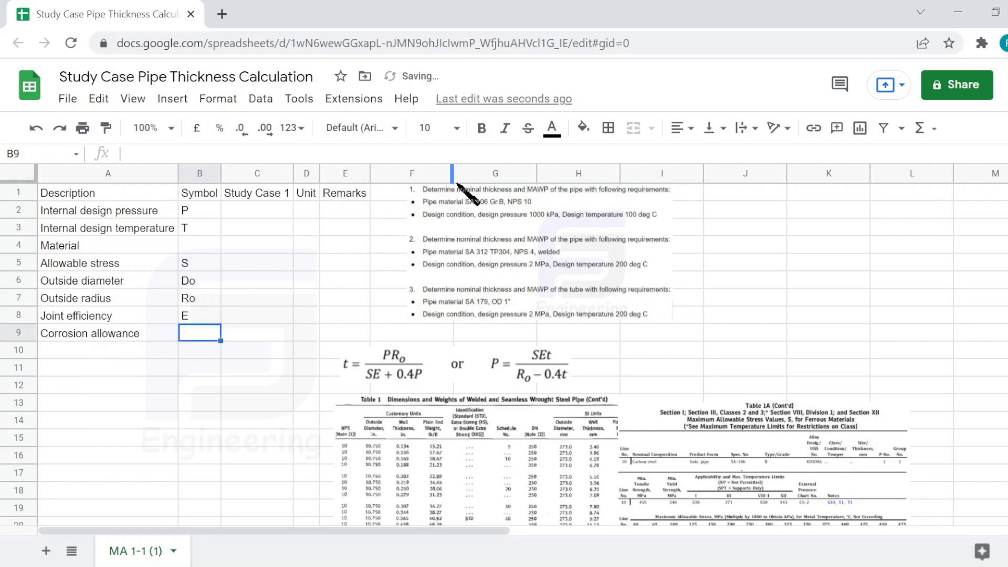
text(ca)
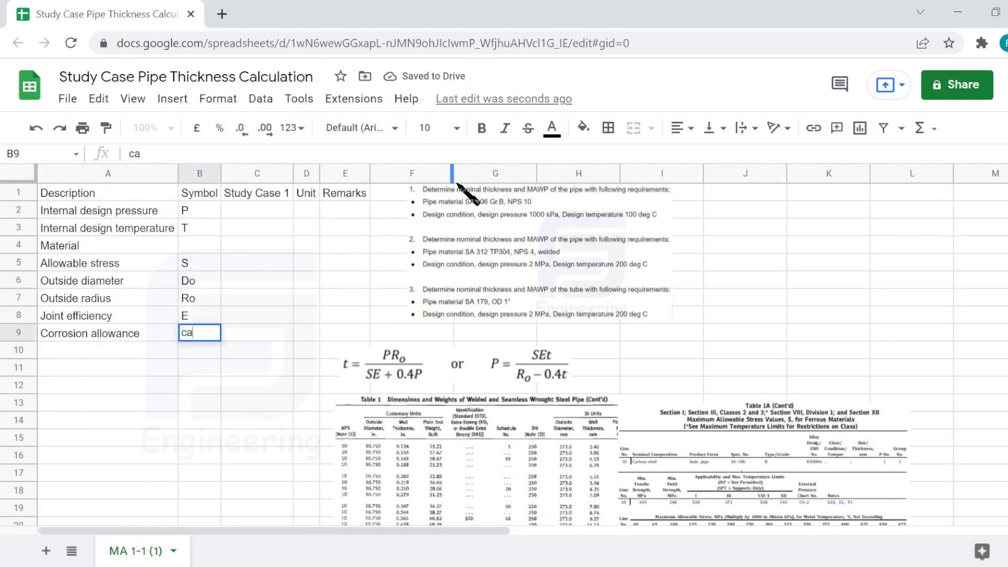
key(Return)
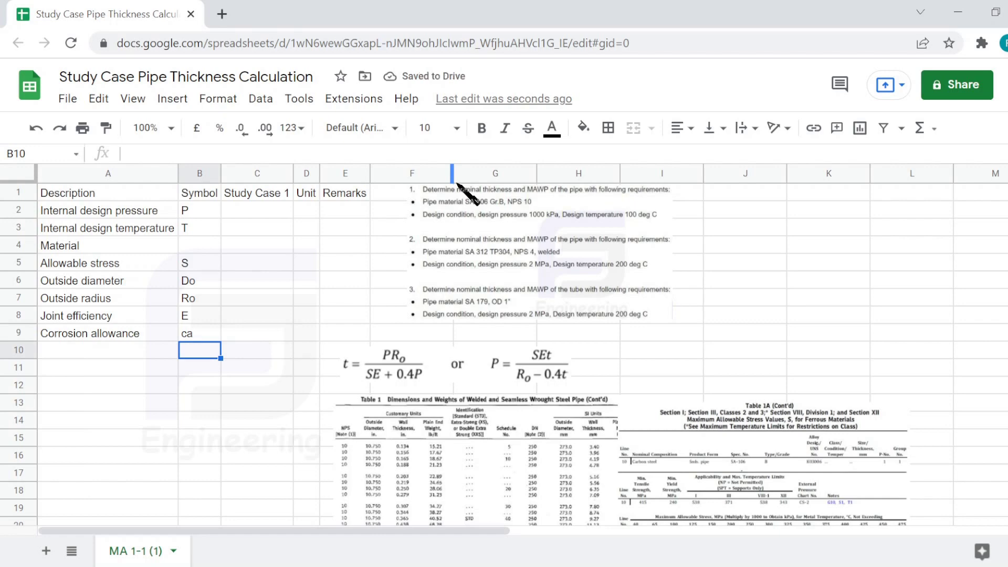
- Enter the Study Case 1 internal design pressure as 1 in C2 with the unit MPa in D2
key(Up)
key(Up)
key(Up)
key(Up)
key(Up)
key(Up)
key(Up)
key(Up)
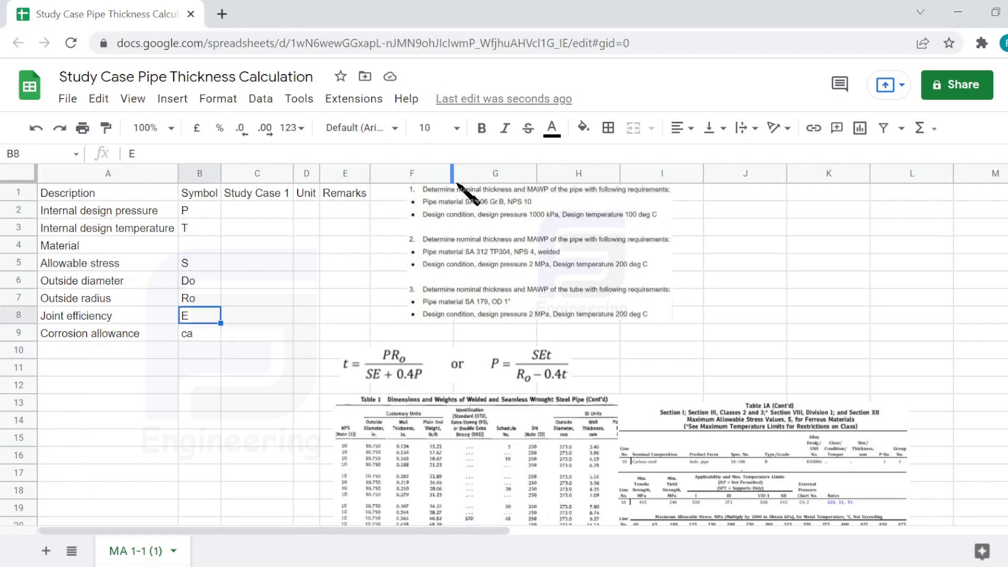
key(Right)
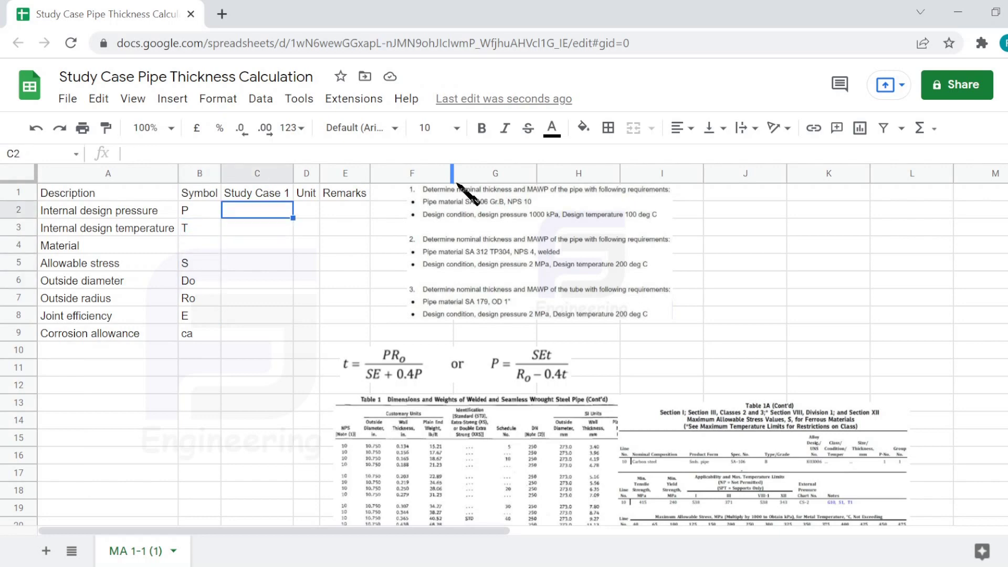
text(1)
key(Tab)
text(Mpa)
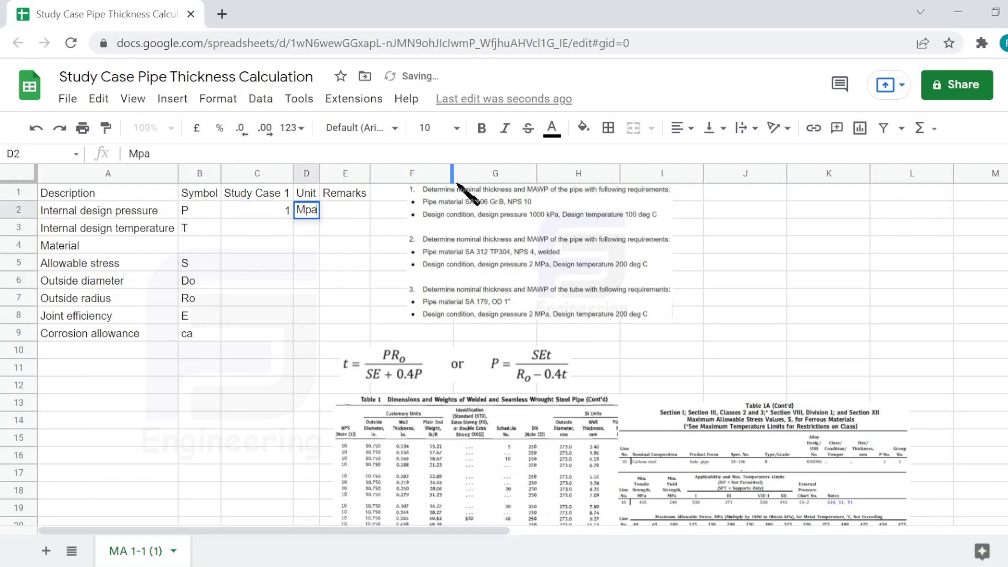
key(BackSpace)
key(BackSpace)
text(Pa)
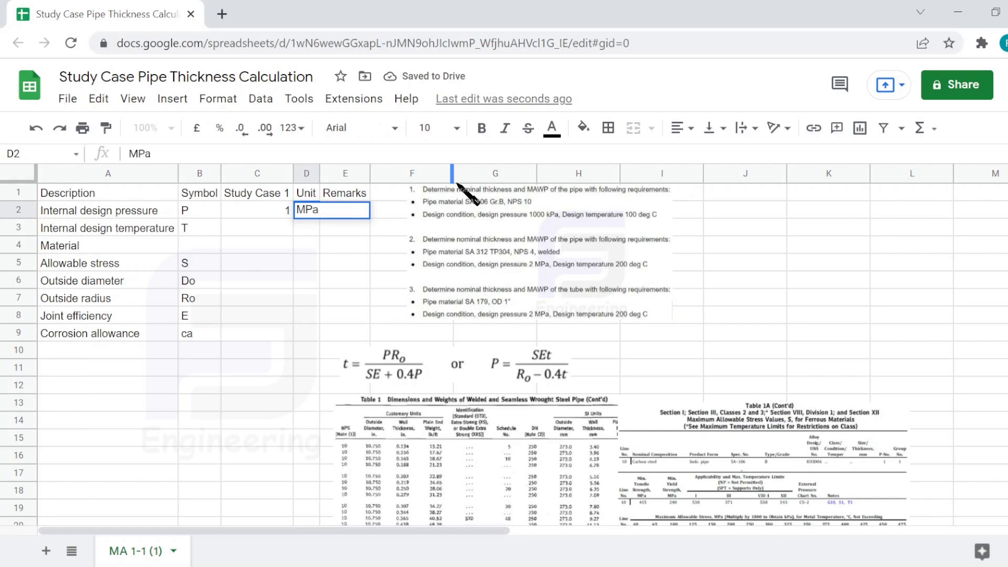
- Enter the design temperature as 100 in C3 with the unit deg C in D3
key(shift+Tab)
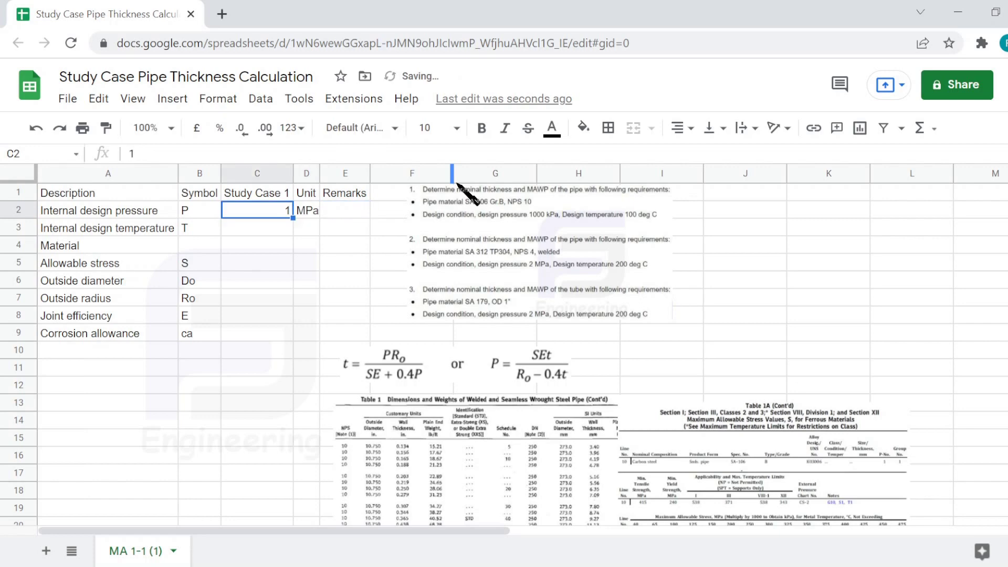
key(Down)
text(100)
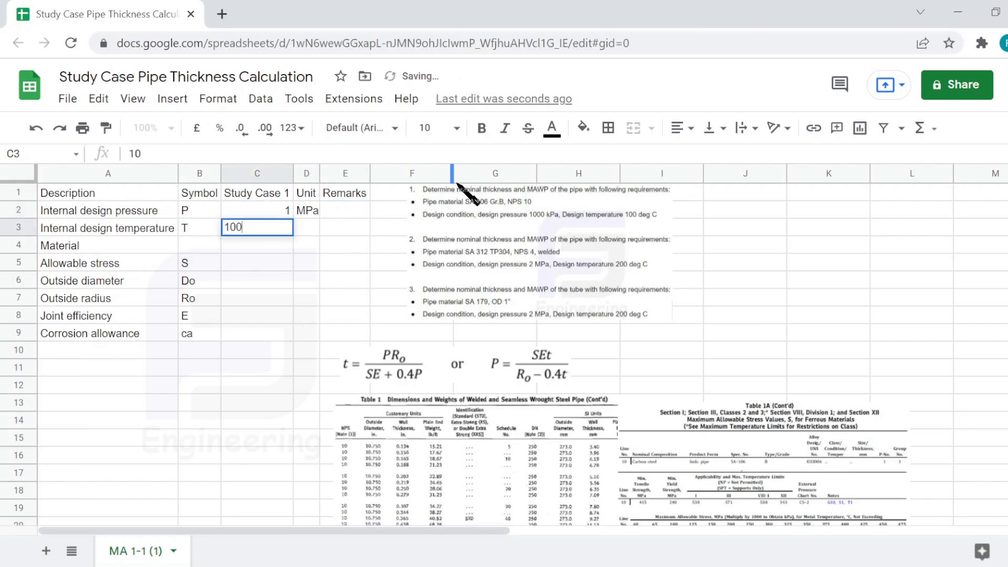
key(Tab)
text(deg C)
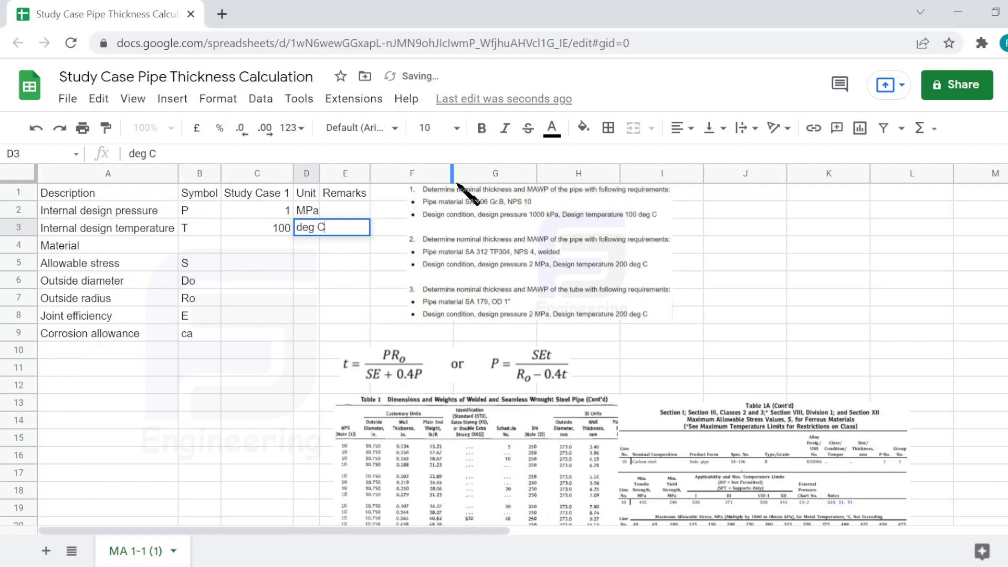
- Enter the pipe material SA 106 Gr.B in C4
key(Return)
text(SA )
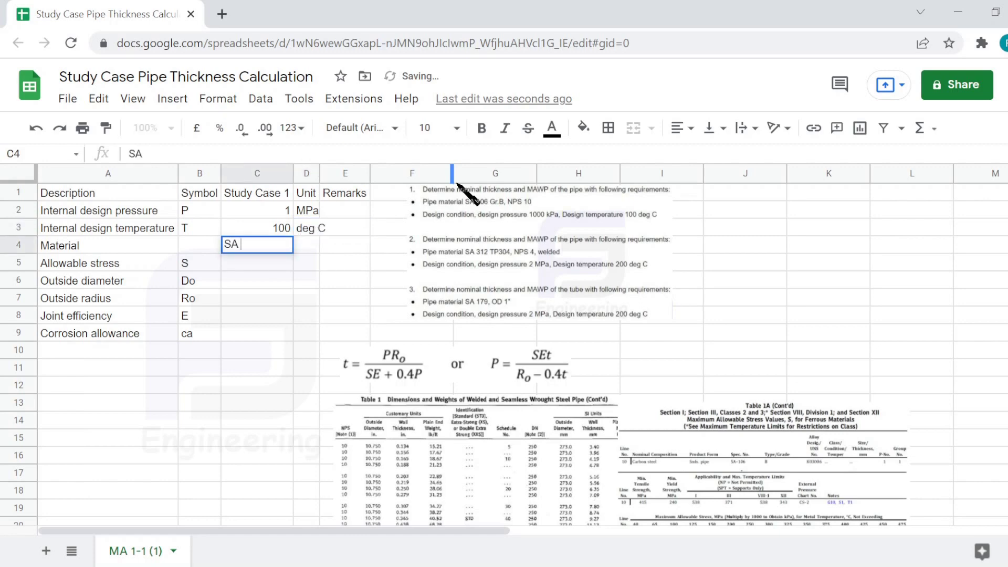
text(106 Gr.B)
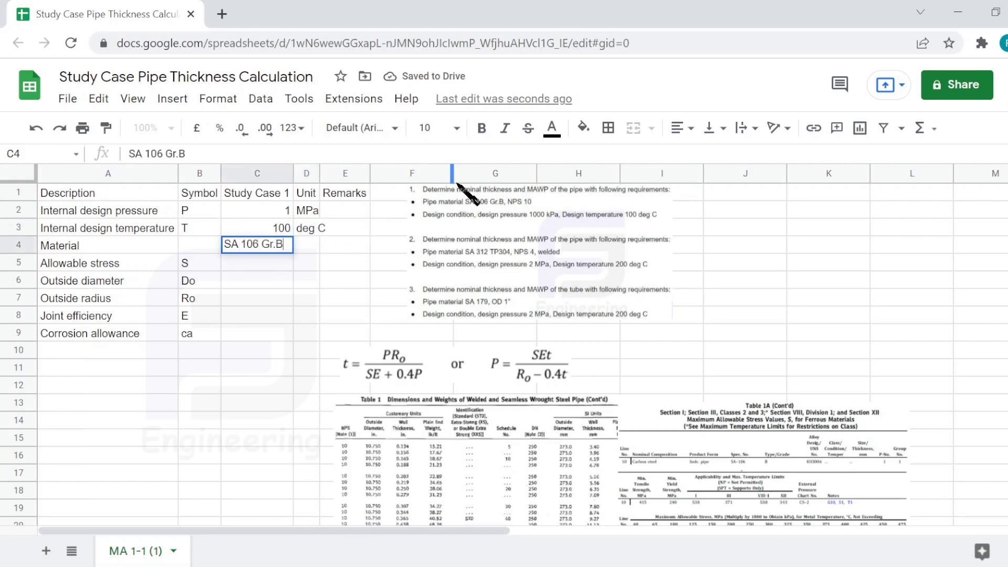
key(Return)
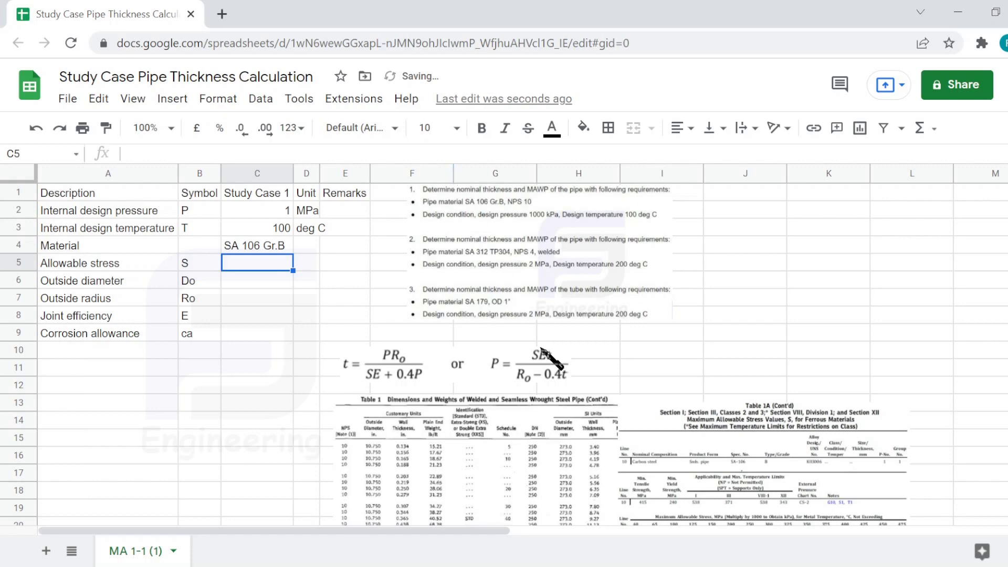
- Move the Table 1A allowable stress image below the Table 1 pipe dimensions image and enlarge it
scroll(546, 360, down, 2)
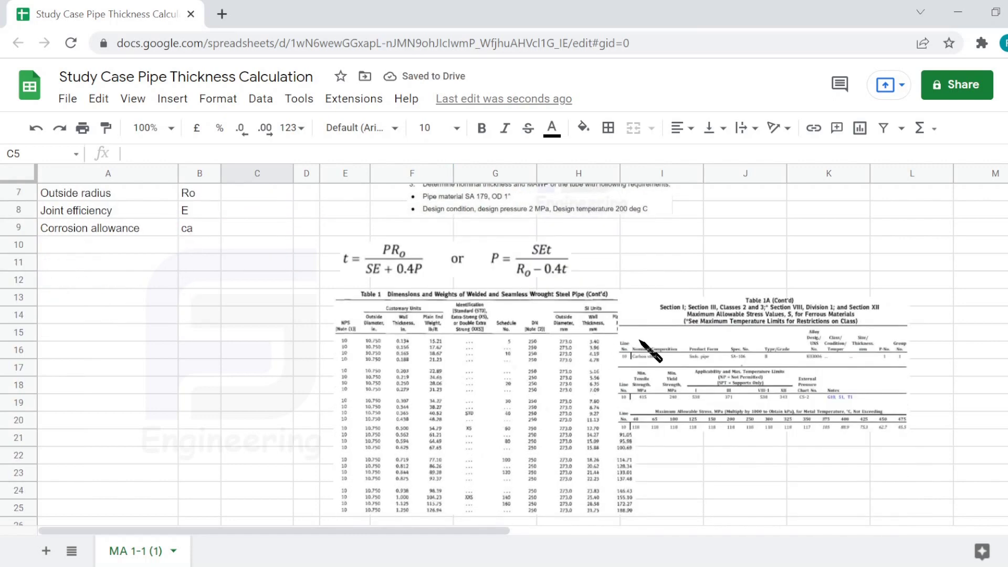
click(706, 363)
drag(621, 429, 416, 436)
key(Escape)
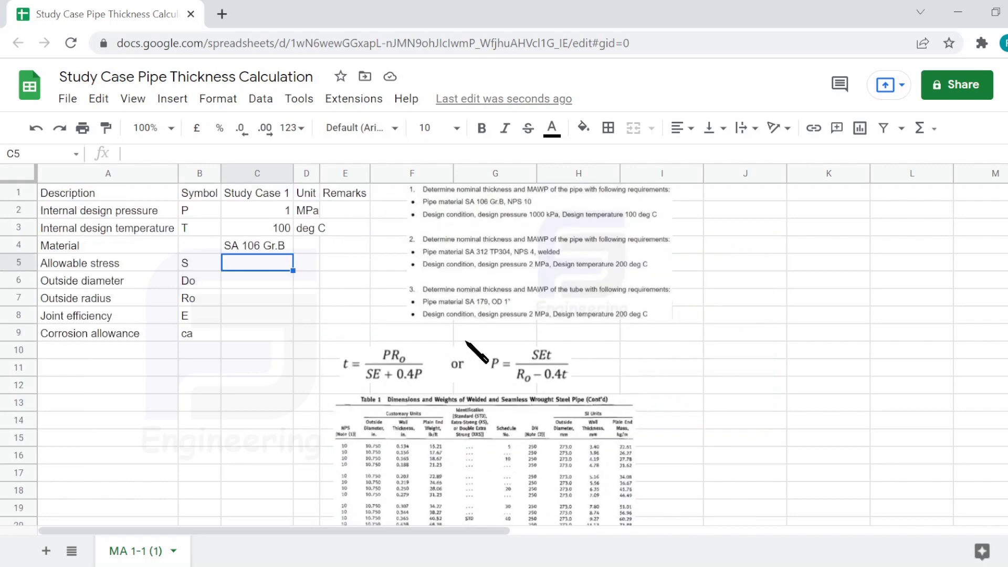
- Enter the allowable stress as 118 in C5 with the unit MPa in D5
text(118)
key(Tab)
text(Mpa)
key(Return)
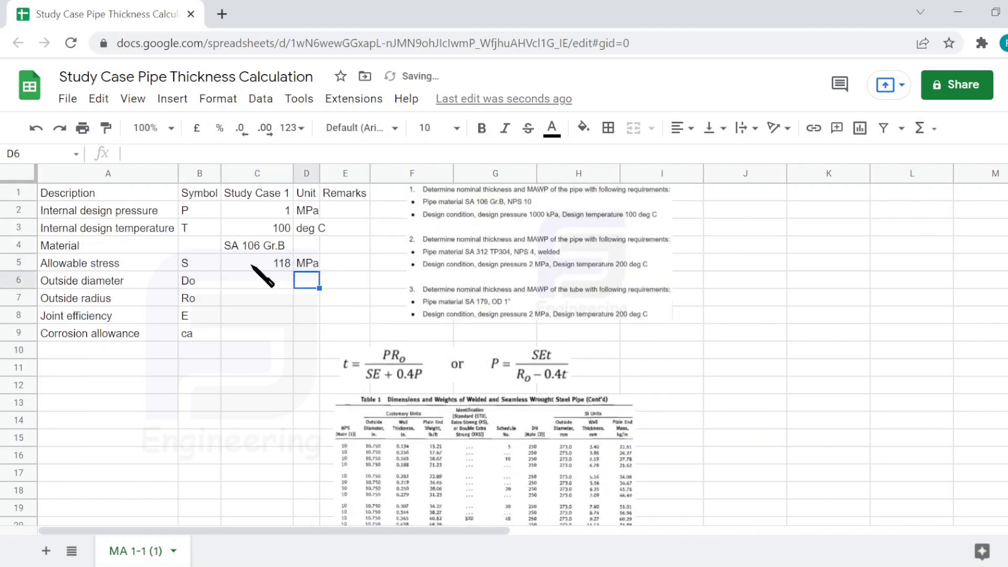
- Enlarge the Table 1 pipe dimensions image and shift it up to just below the thickness formulas
scroll(259, 275, down, 3)
click(597, 416)
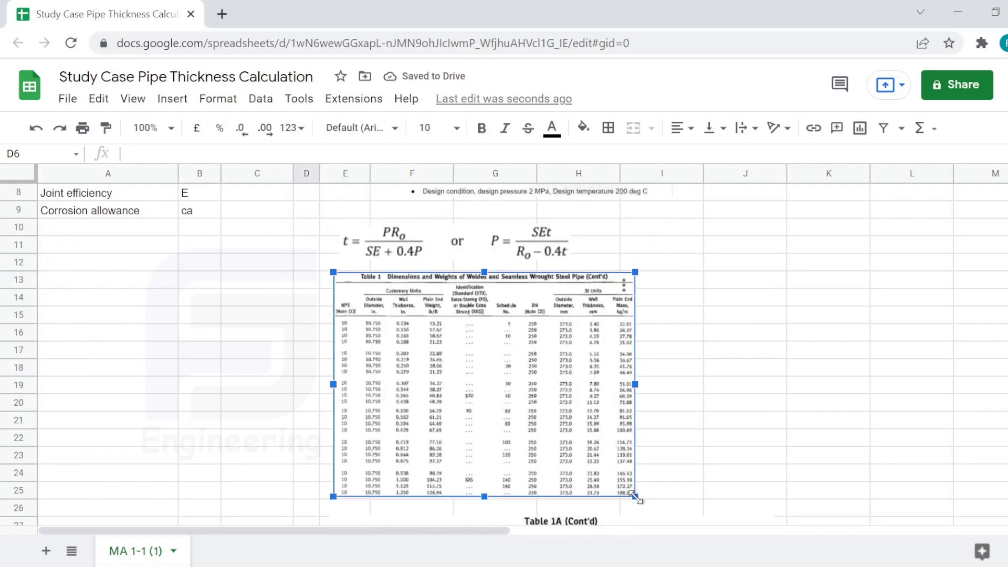
drag(637, 497, 664, 518)
drag(603, 478, 603, 461)
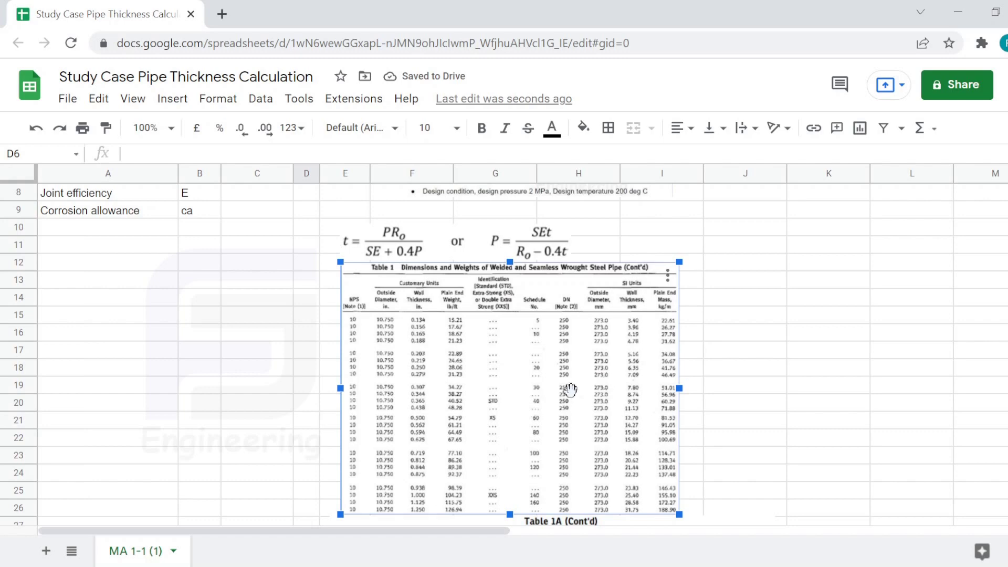
- Enter 273 mm as the outside diameter in row 6, with the remarks ASME Sec.IIDM in E5 and ASME B36.10 in E6
scroll(570, 389, up, 3)
click(214, 279)
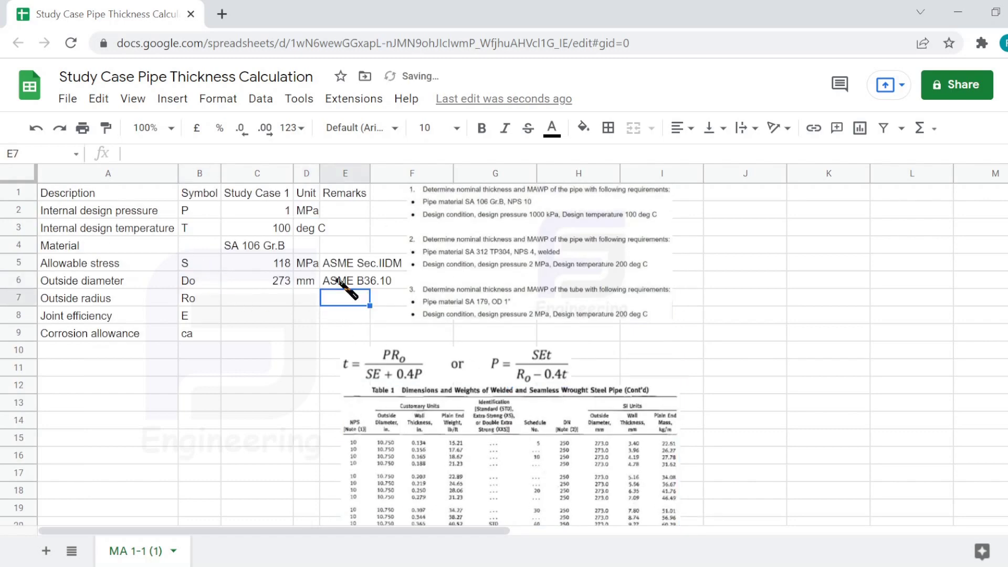
- Calculate the outside radius in C7 with =C6/2, adding the unit mm in D7 and the remark Do/2 in E7
text(Do/2)
key(Left)
key(Left)
text(=C6/2)
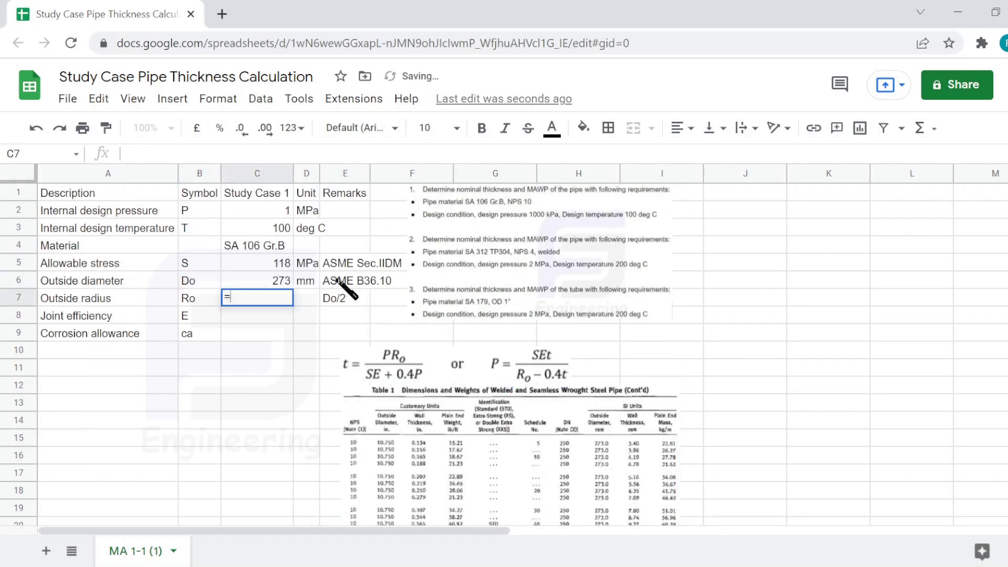
key(Return)
key(Up)
key(Right)
text(mm)
key(Return)
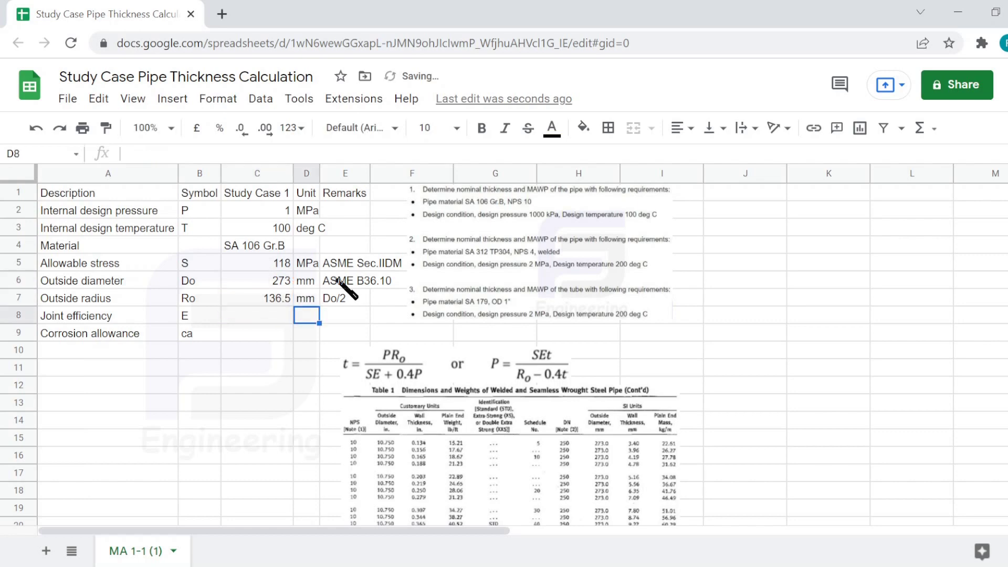
- Enter the joint efficiency as 1 in C8 with the remark "seamless pipe" in E8
key(Left)
text(1)
key(Right)
key(Right)
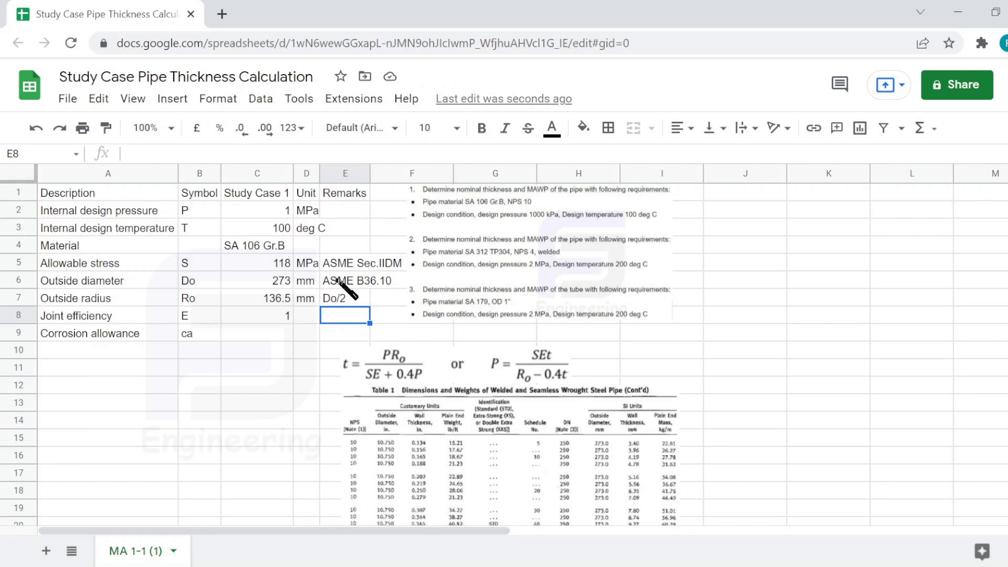
text(seamless pipe)
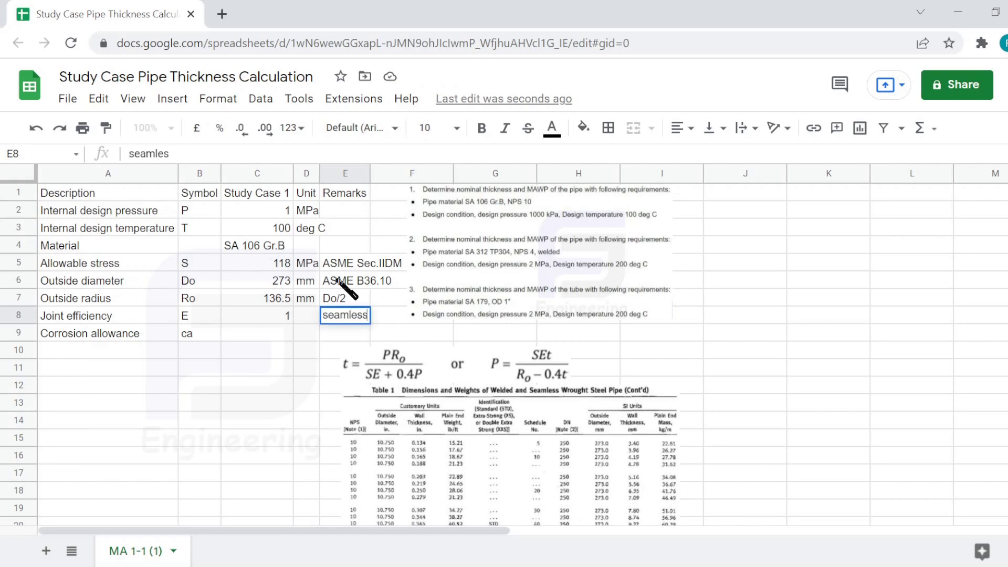
key(Return)
- Enter the corrosion allowance as 3 in C9 with the unit mm and the remark "assumed"
key(Left)
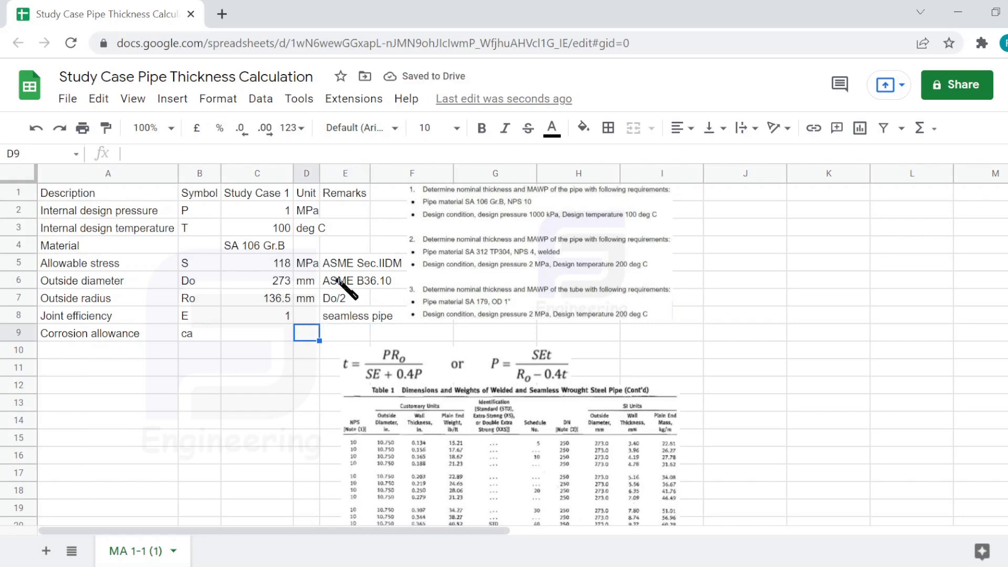
key(Left)
text(3)
key(Tab)
text(mm)
key(Tab)
text(ass)
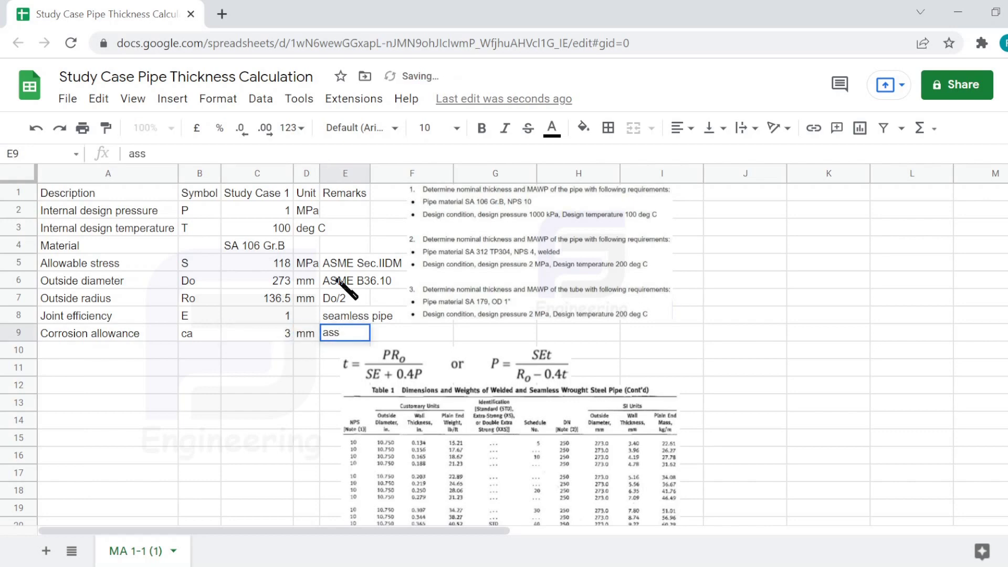
text(umed)
key(Return)
text(Re)
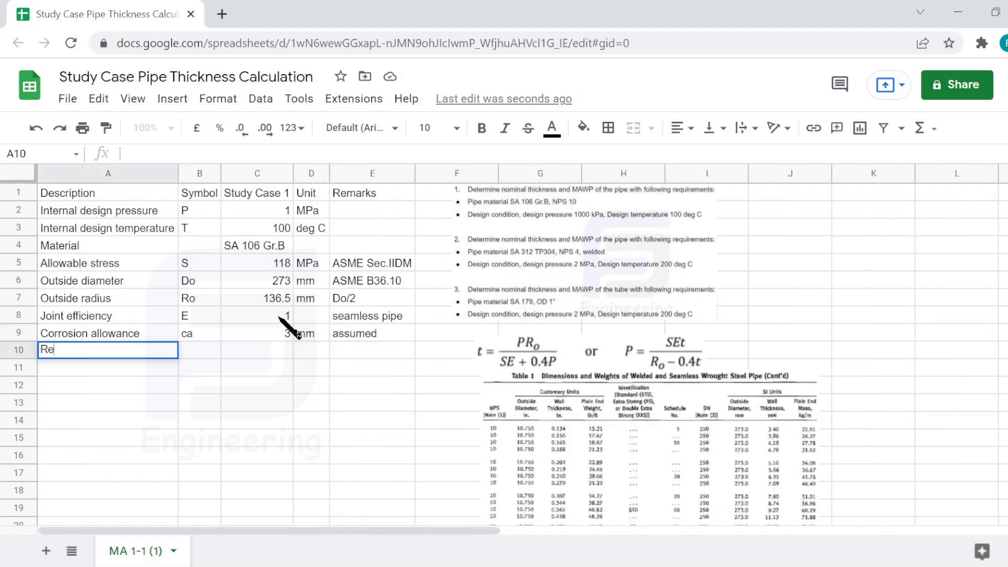
text(qu)
key(BackSpace)
key(BackSpace)
key(BackSpace)
key(BackSpace)
- Add the description "Minimum required thickness" in A10 with the symbol t in B10
text(Min)
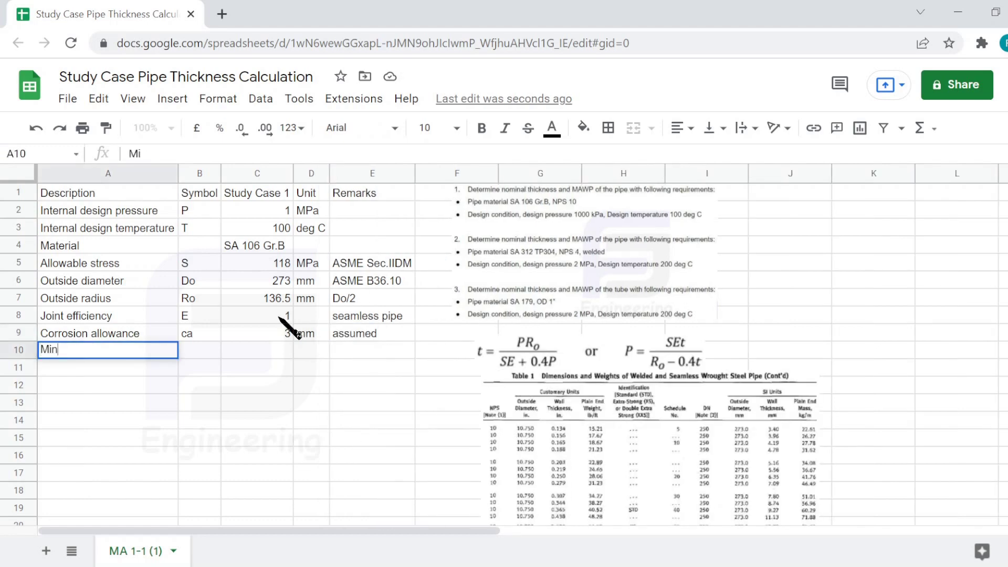
text(imum required)
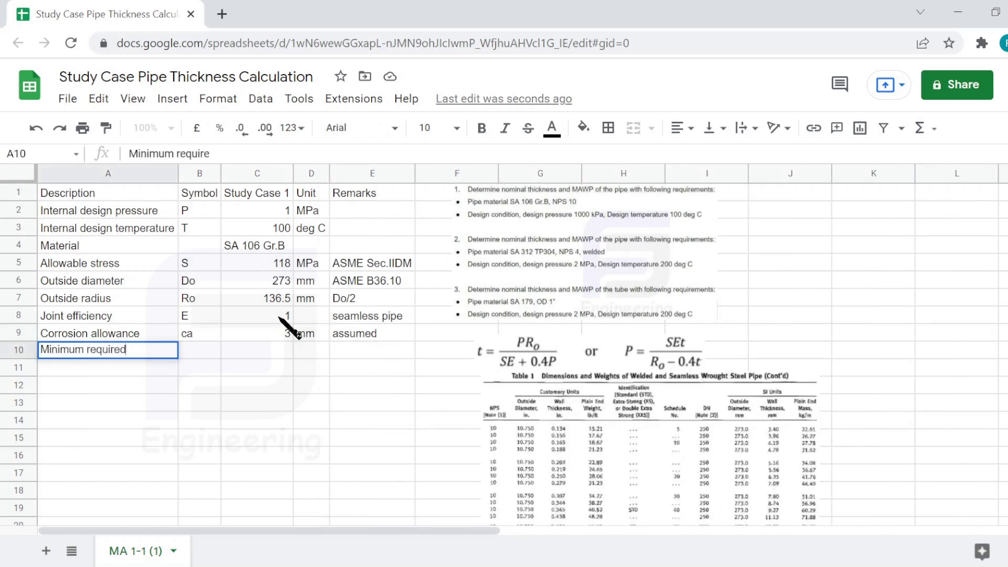
text( thickness)
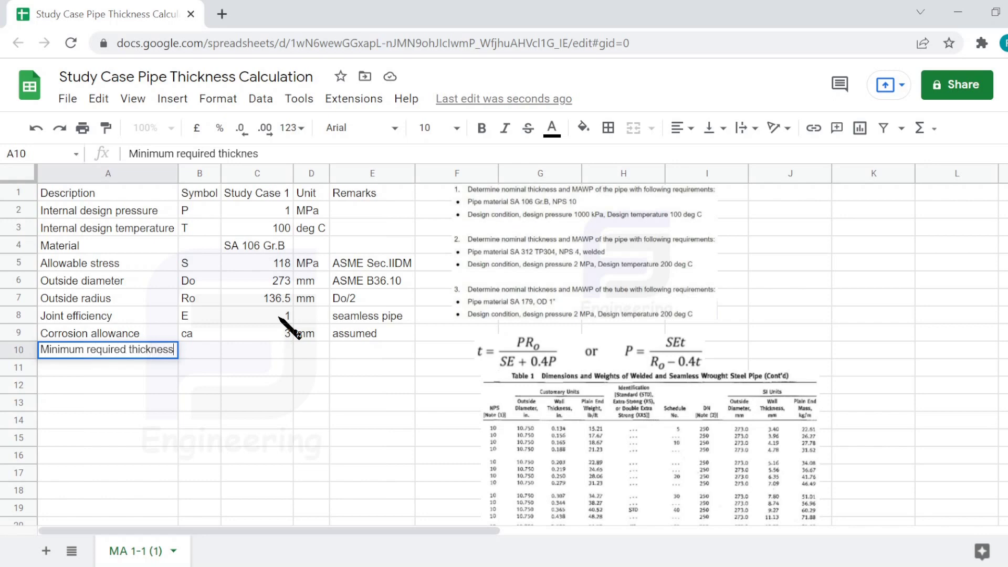
key(Return)
key(Up)
key(Right)
text(t)
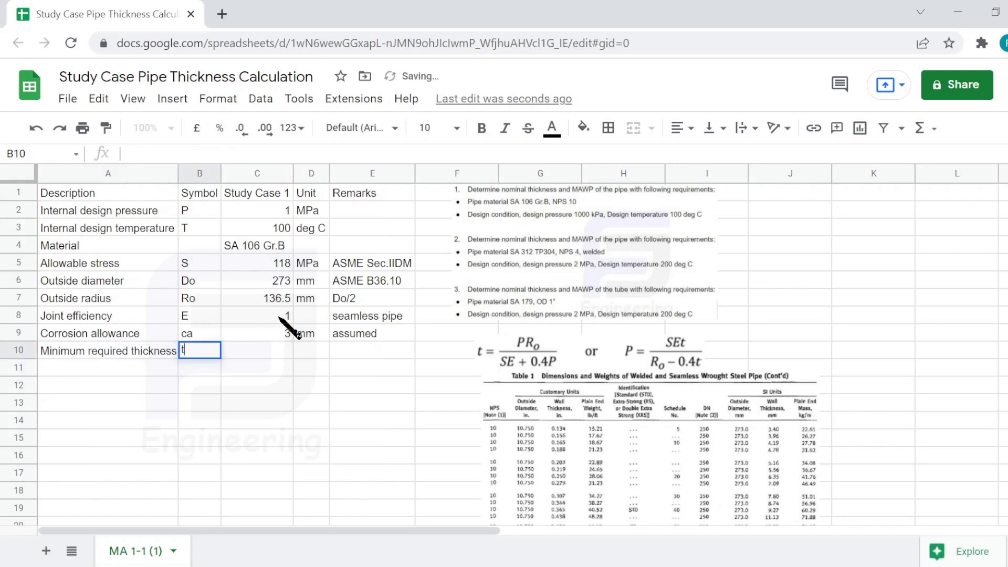
- Enter the unit mm in D10 and the remark "MA 1-1 Eq.1" in E10 for the minimum required thickness
key(Tab)
key(Tab)
text(mm)
key(Tab)
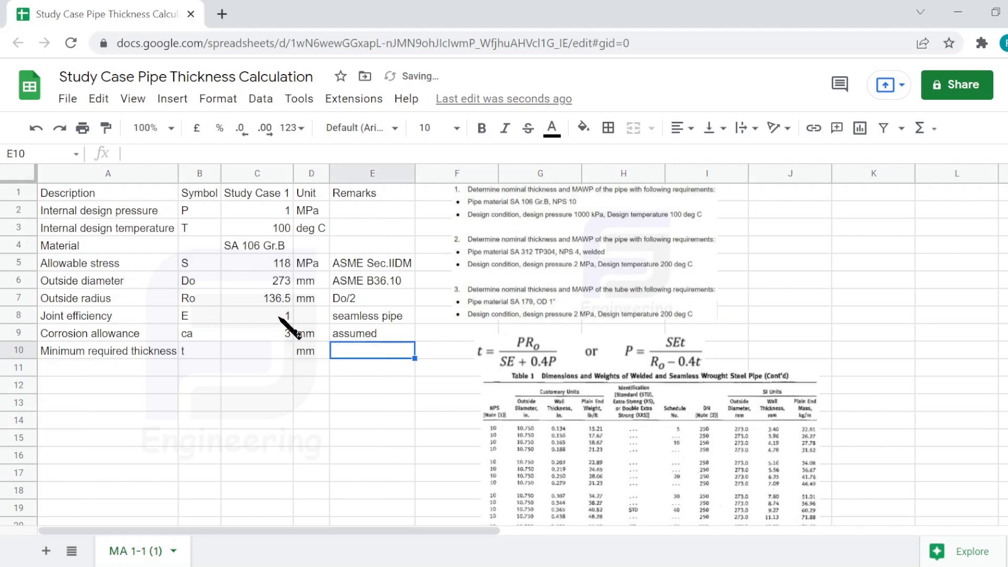
text(MA )
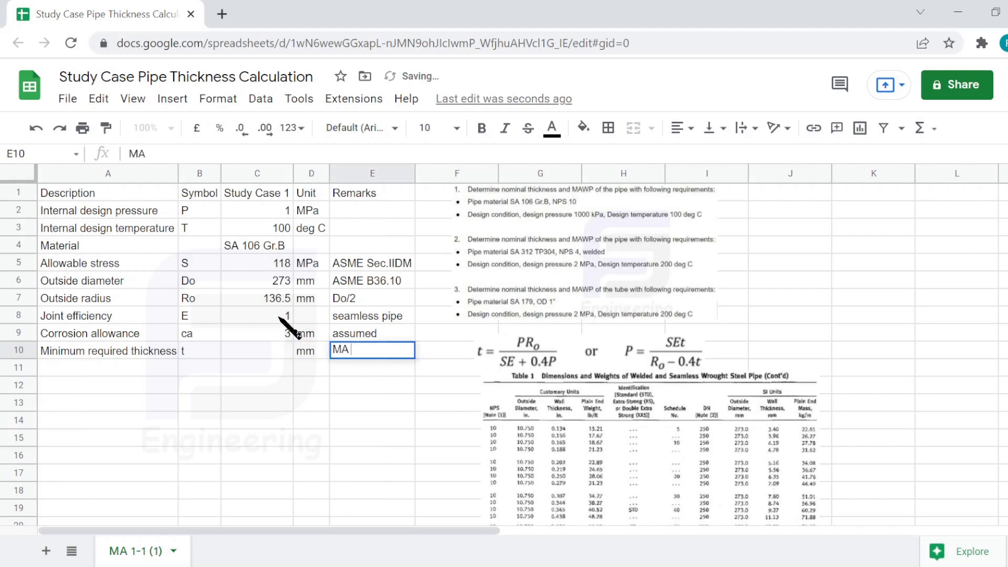
text(1-1 Eq.1)
- Start the minimum thickness formula in C10 as a bracketed quotient with the numerator C2*C7, pressure times outside radius
click(263, 351)
text(=(()/())
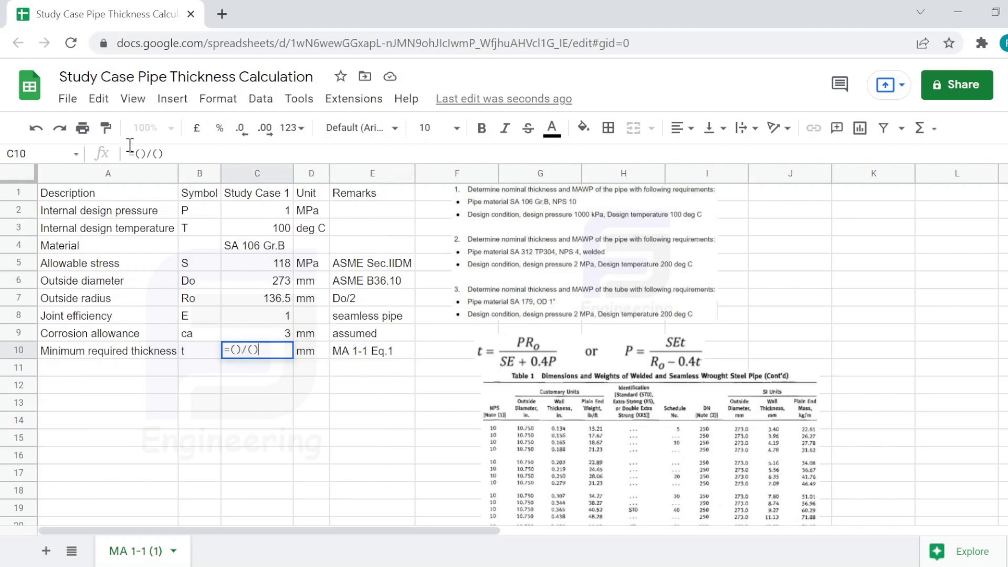
text())
click(140, 153)
text(()
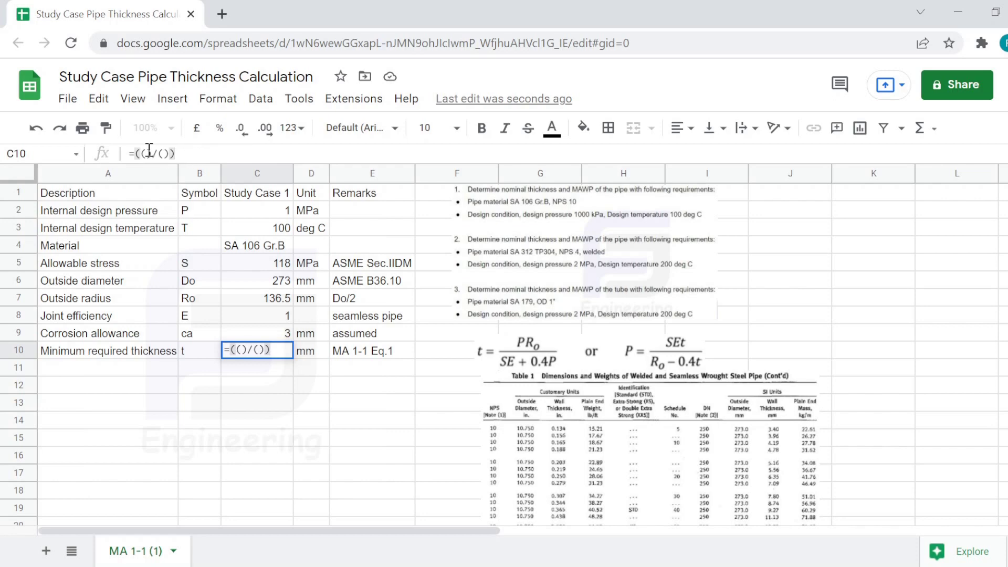
click(261, 212)
text(*)
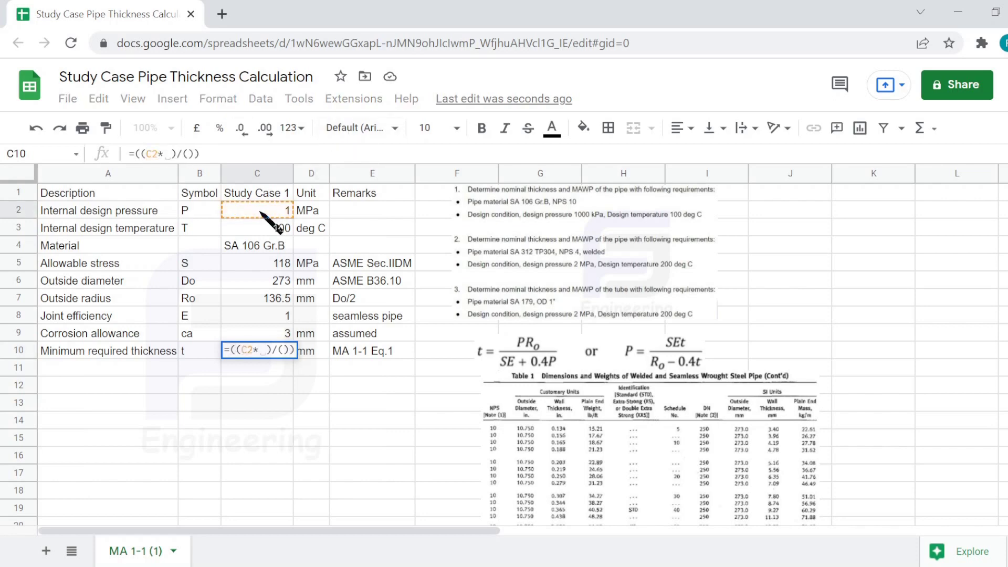
click(270, 305)
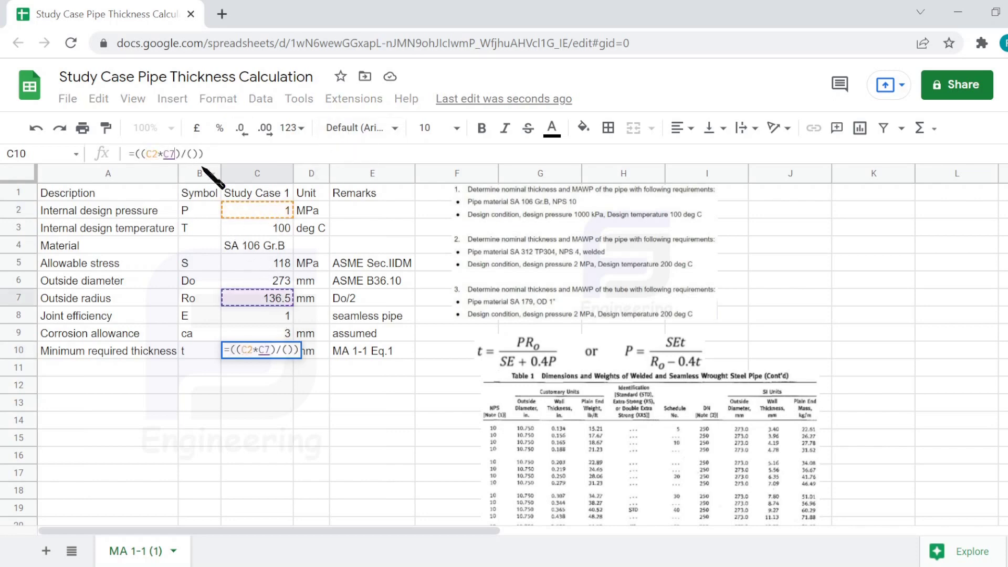
- Fill the formula's denominator in C10 with (C5*C8)+(0.4*C2), stress times joint efficiency plus 0.4 times pressure
click(264, 264)
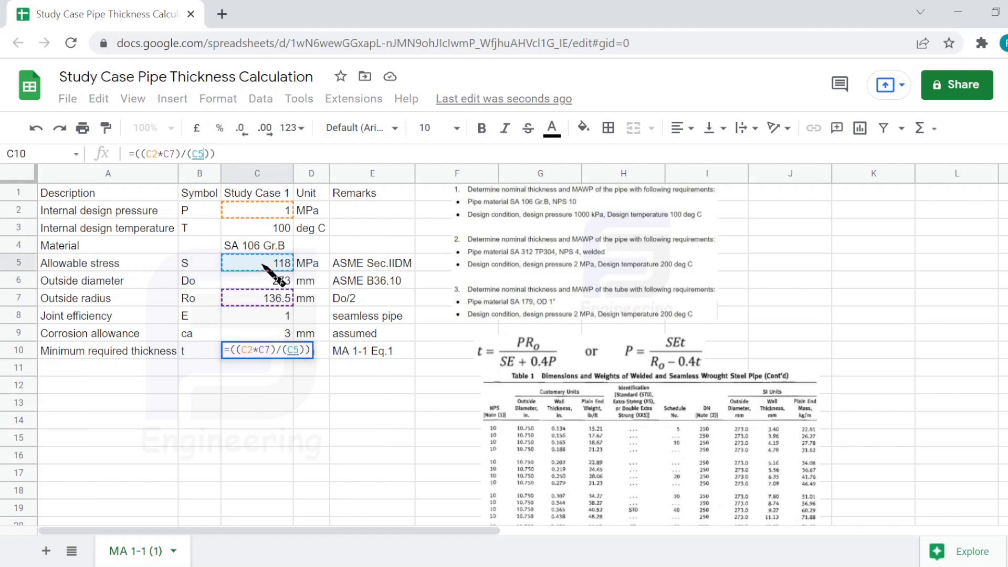
text(*)
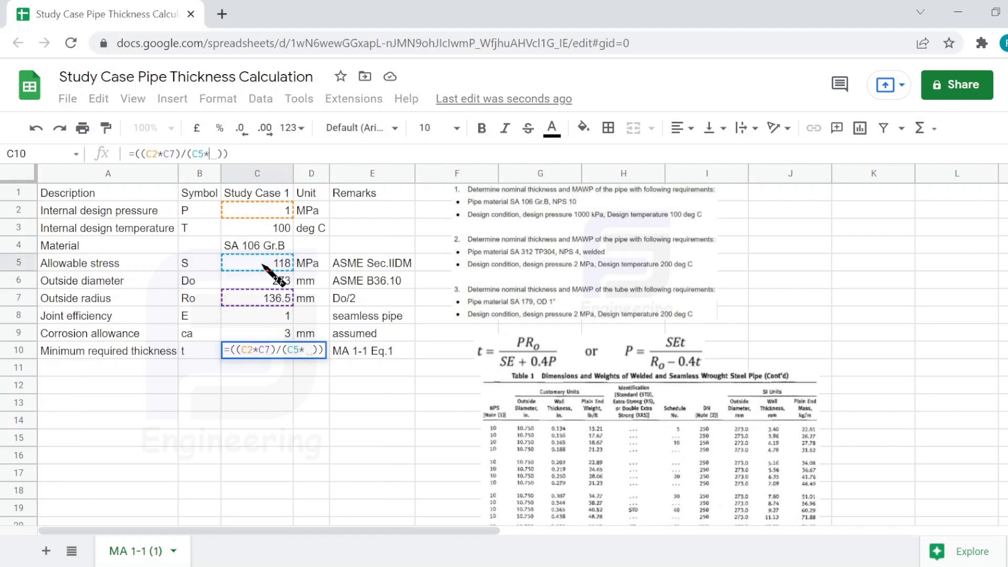
click(262, 317)
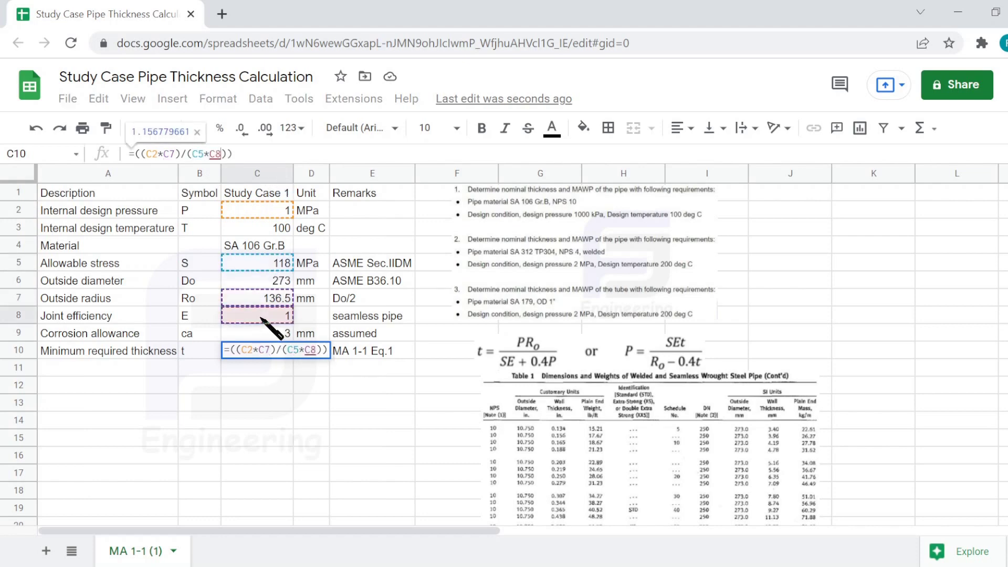
click(195, 153)
text(()
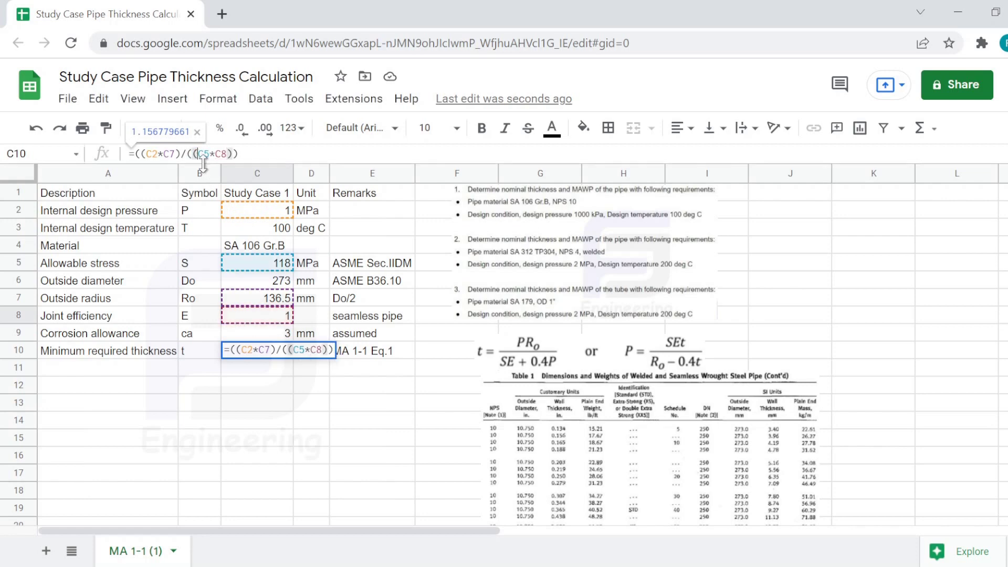
click(231, 153)
text()+())
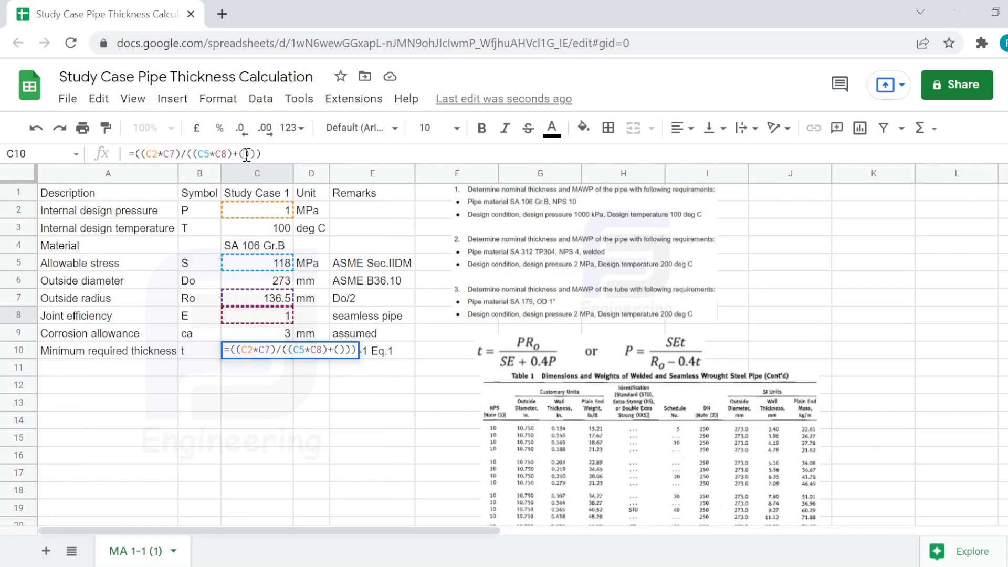
text(0.4*)
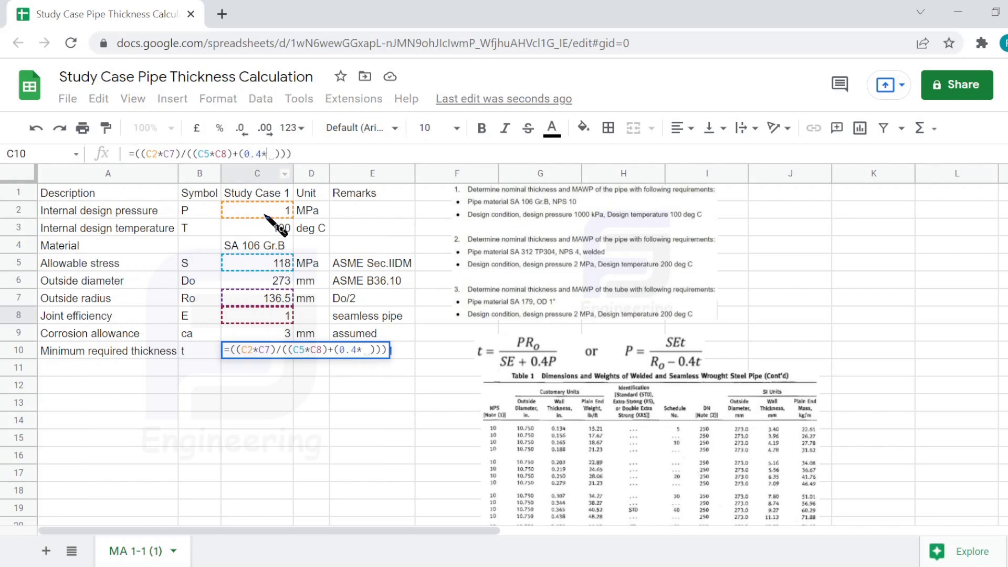
click(265, 215)
- Complete the minimum required thickness formula in C10 by adding the corrosion allowance C9 after the quotient
click(328, 151)
text(+)
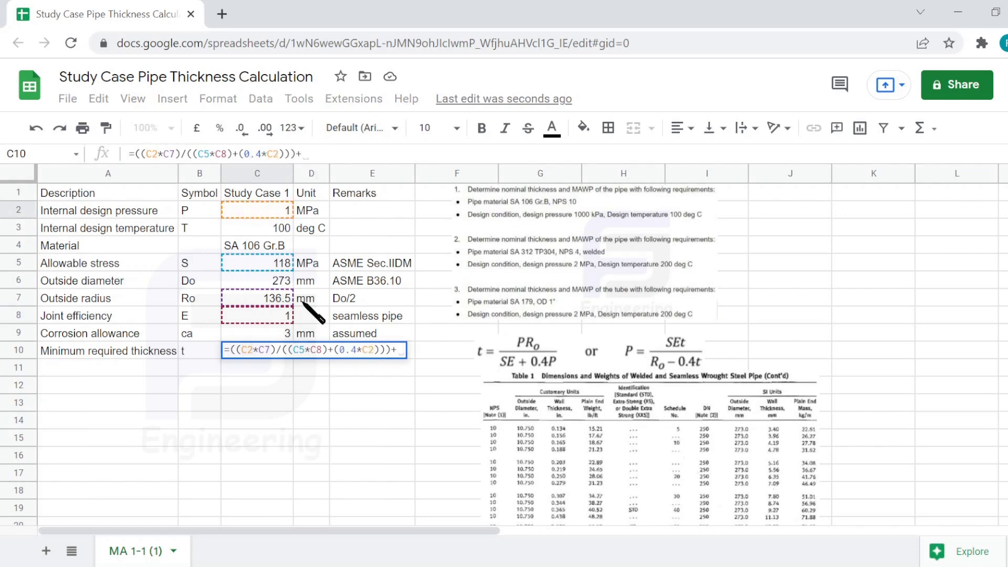
click(263, 339)
key(Return)
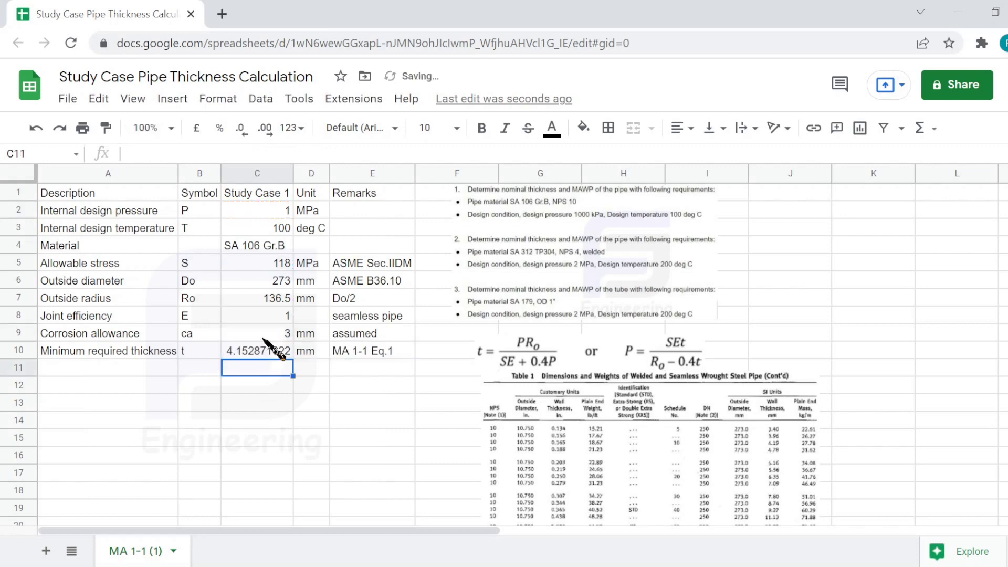
- Display the minimum required thickness in C10 with two decimal places
click(269, 349)
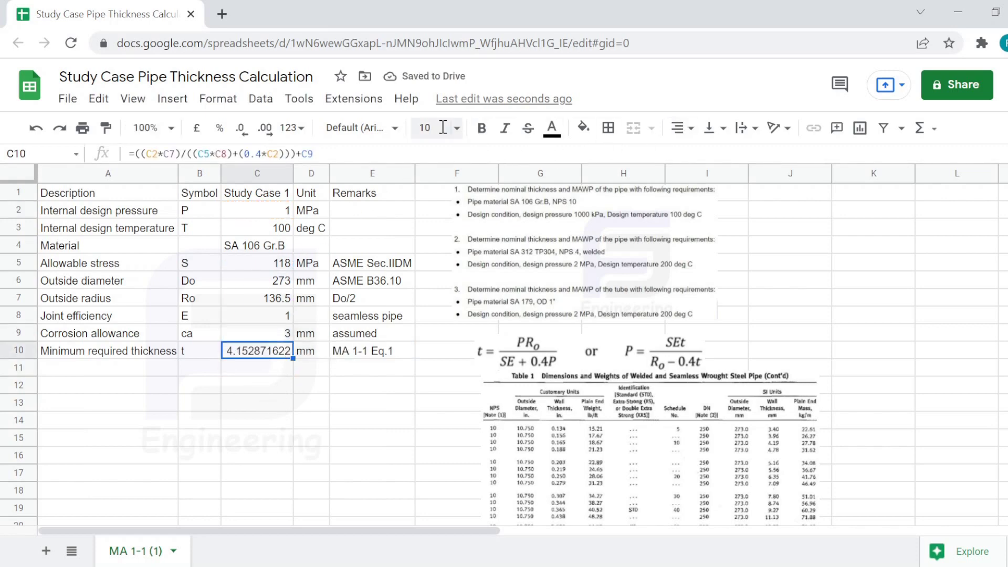
click(241, 127)
click(236, 419)
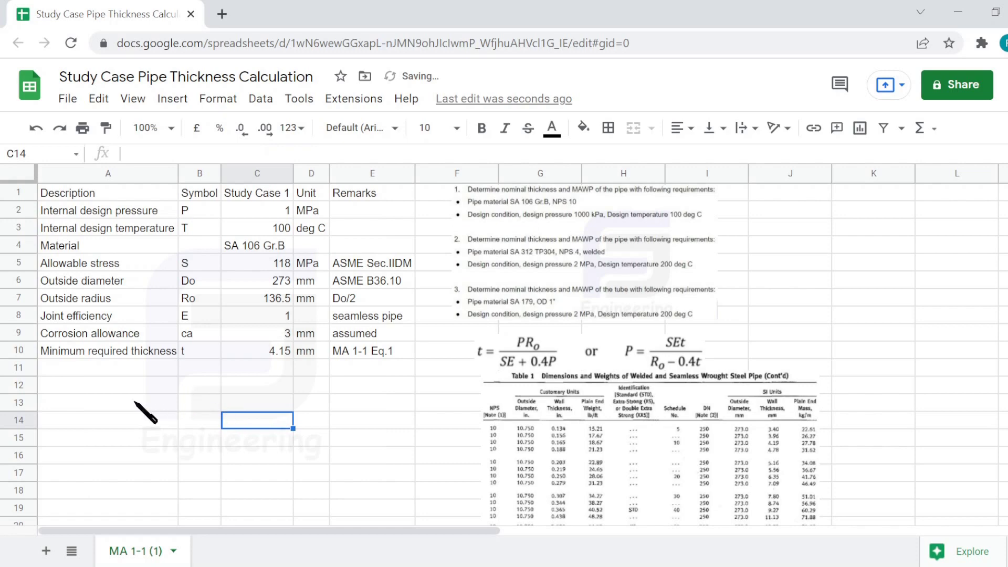
- Enter the descriptions "Nominal thickness", "Finished thickness" and "Is thickness acceptable" in A12 to A14
click(124, 387)
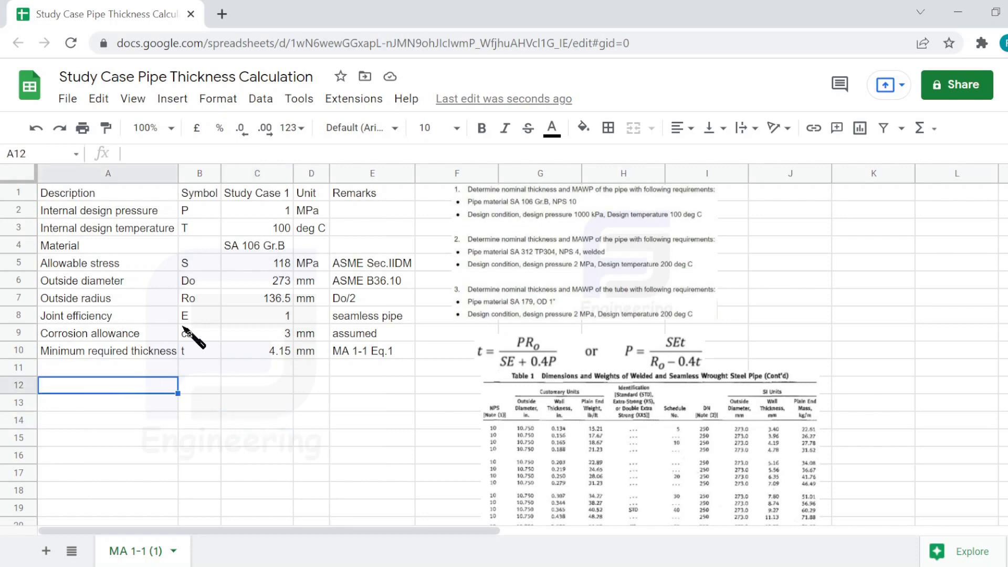
text(Nominal thickness)
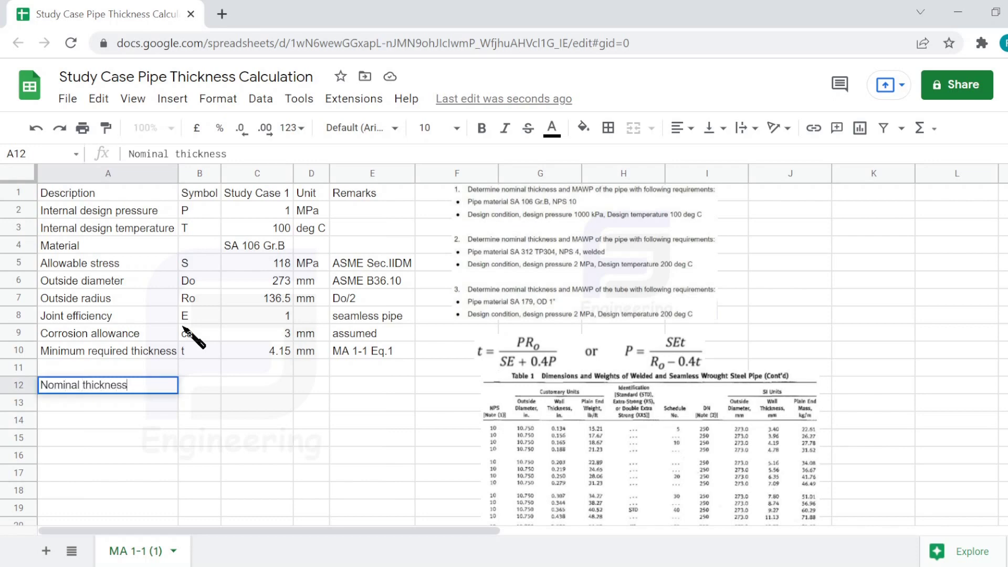
key(Return)
text(Fi)
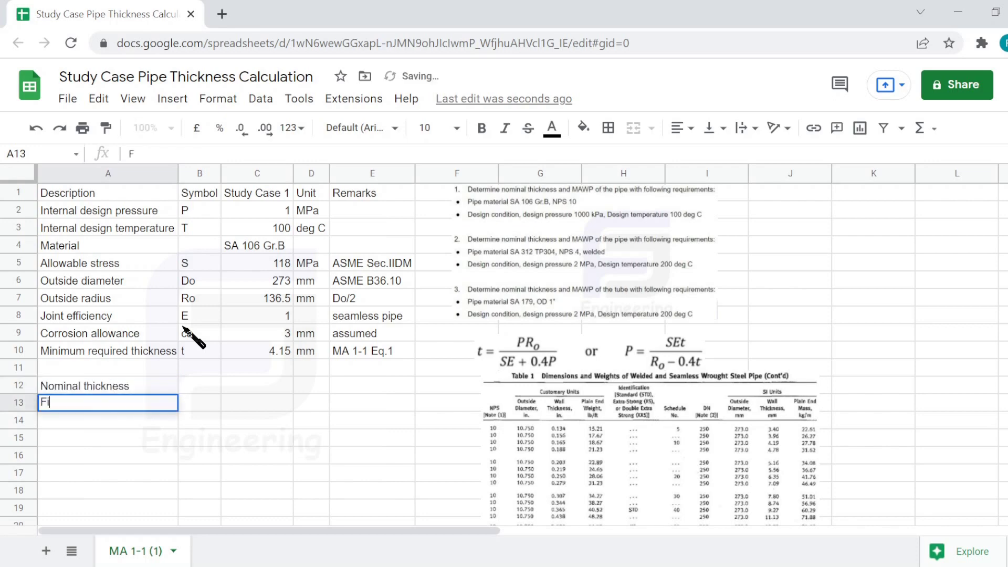
text(nished thickness)
key(Return)
text(Is thicknes)
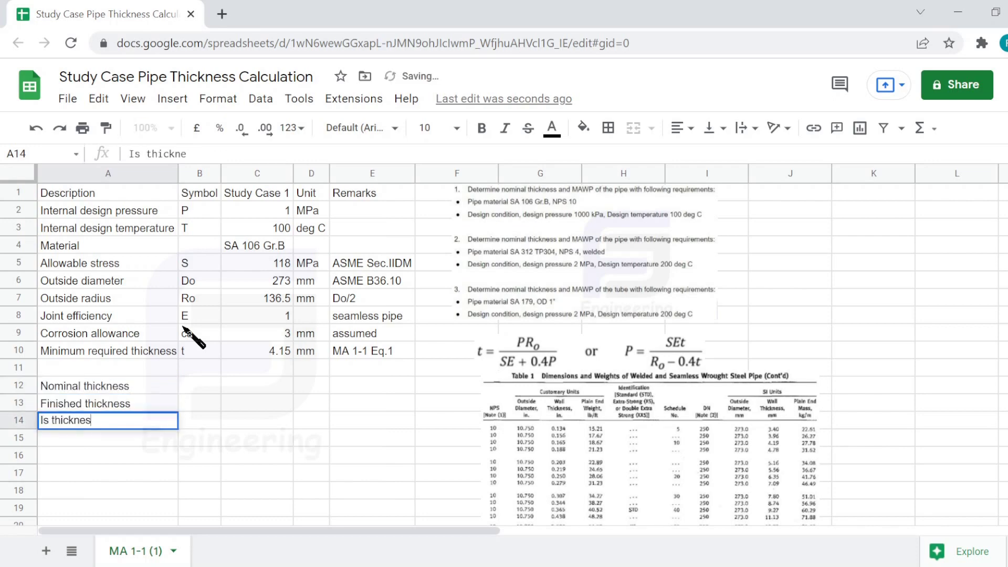
text(s accep)
key(Tab)
- Enter the symbol tn in B12 for the nominal thickness and tf in B13 for the finished thickness
key(Up)
key(Up)
text(tn)
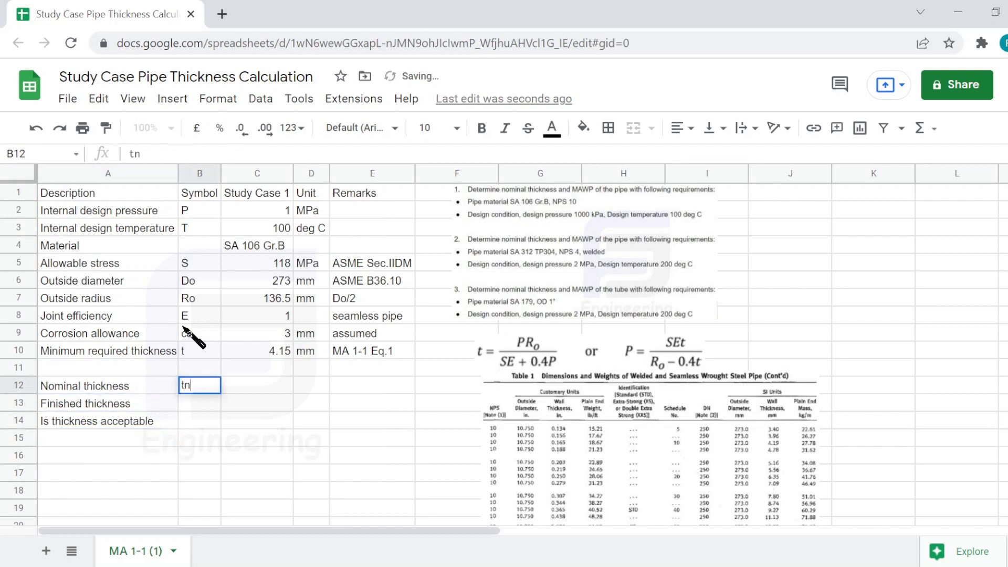
key(Return)
text(tf)
key(Return)
- Enter the unit mm in D12 and D13 for the nominal and finished thickness
key(Tab)
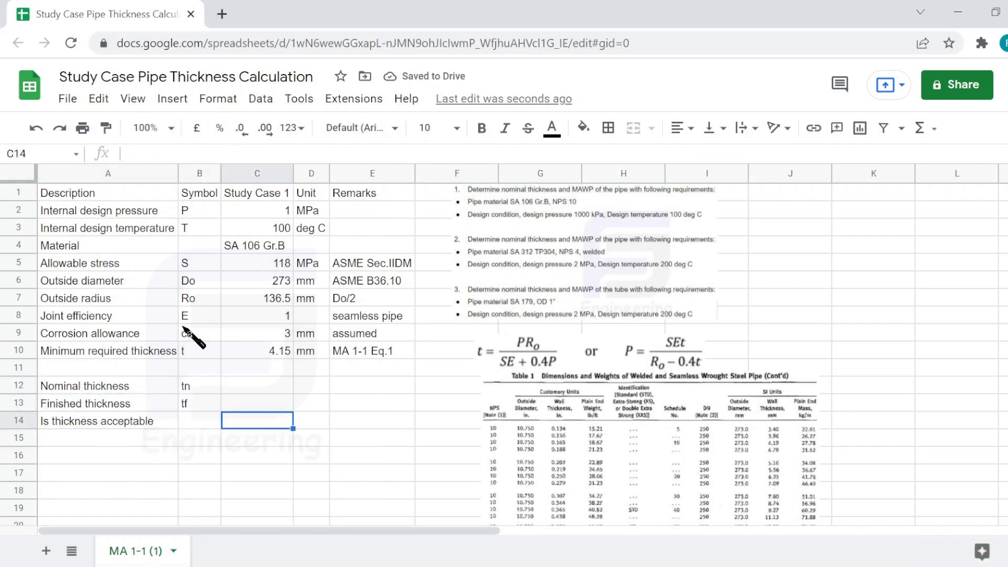
key(Tab)
key(Up)
text(mm)
key(Up)
text(mm)
key(Return)
key(Down)
key(Right)
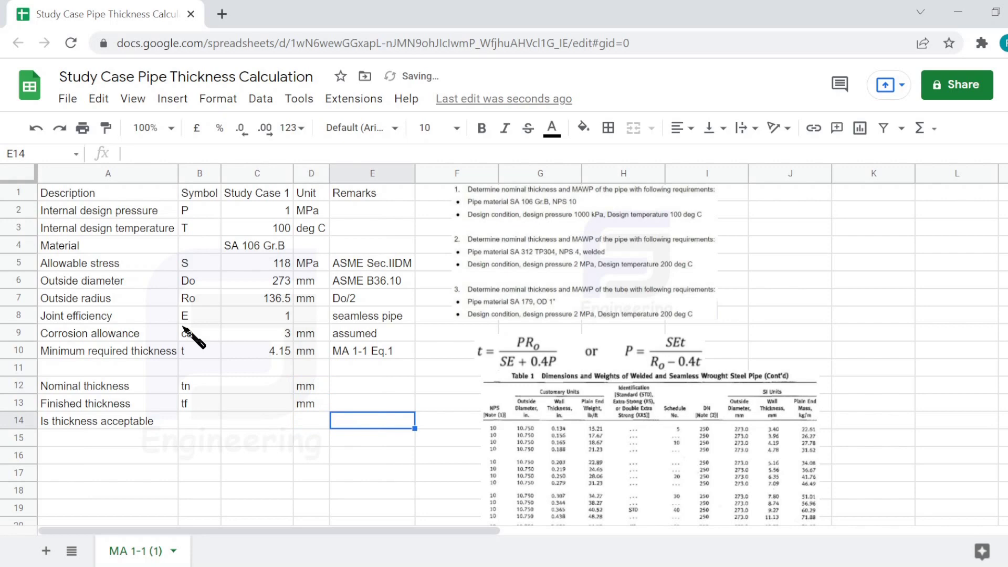
- Look up the NPS 10 pipe's wall thickness in the ASME table and enter 9.27 in C12 as the nominal thickness
key(Left)
key(Left)
key(Up)
key(Up)
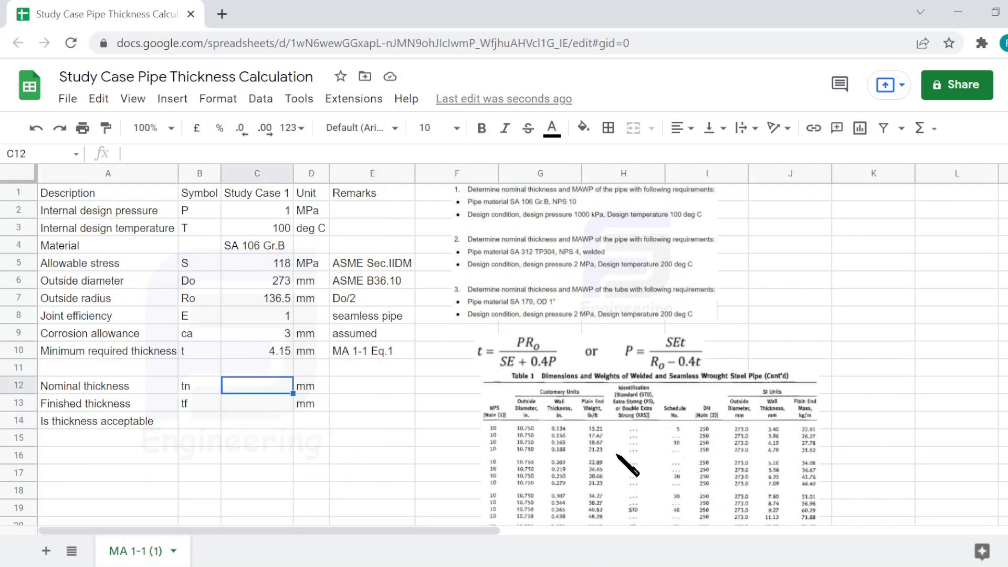
scroll(617, 462, down, 1)
scroll(628, 465, down, 1)
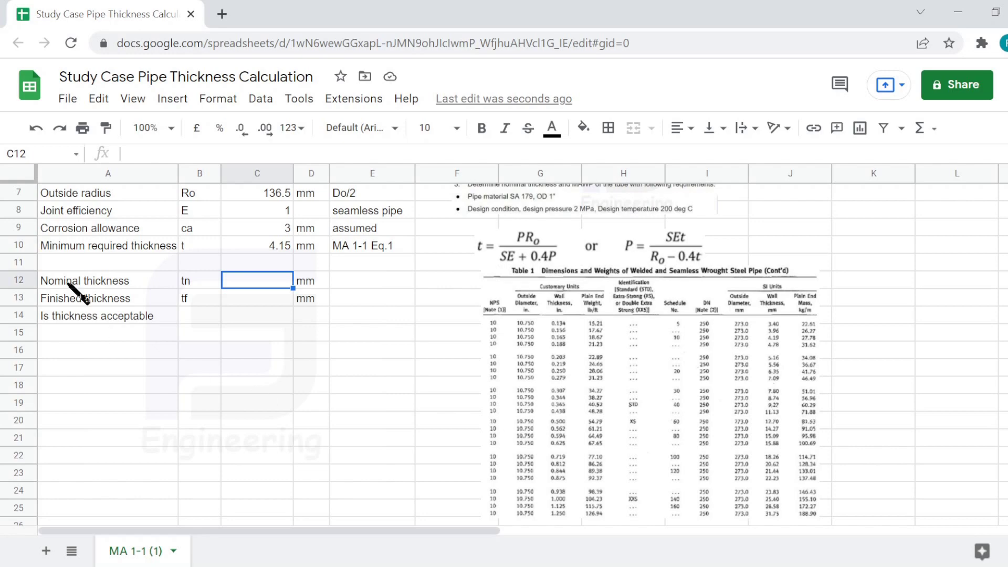
scroll(395, 309, up, 2)
text(9.27)
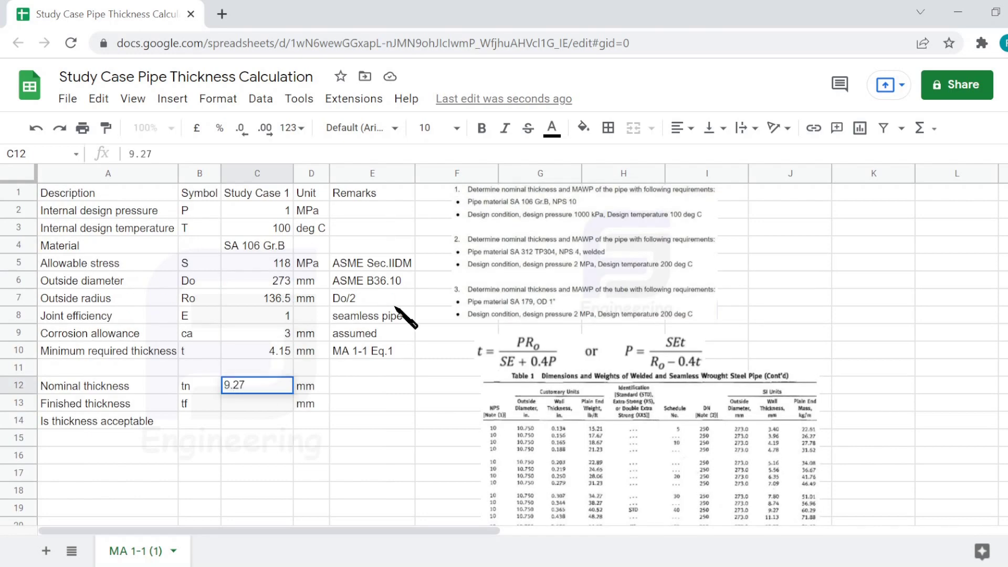
- Add the remark "ASME B36.10 Sch.40" in E12 for the nominal thickness
click(399, 313)
key(Down)
key(Down)
key(Down)
key(Down)
text(ASME B36.10 Sch.40)
key(Return)
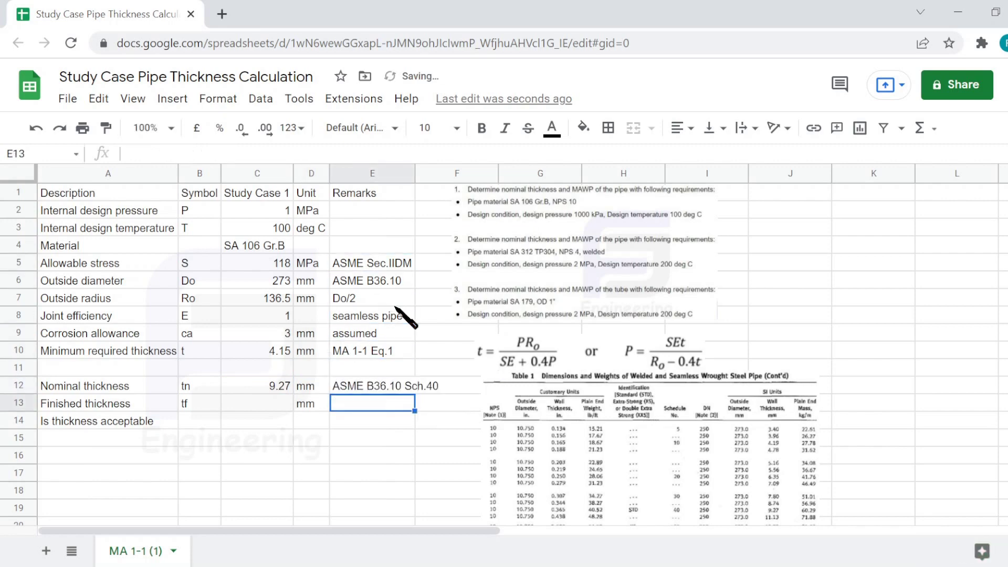
- Enter the remark "0.875*tn" in E13 for the finished thickness
text(0.875)
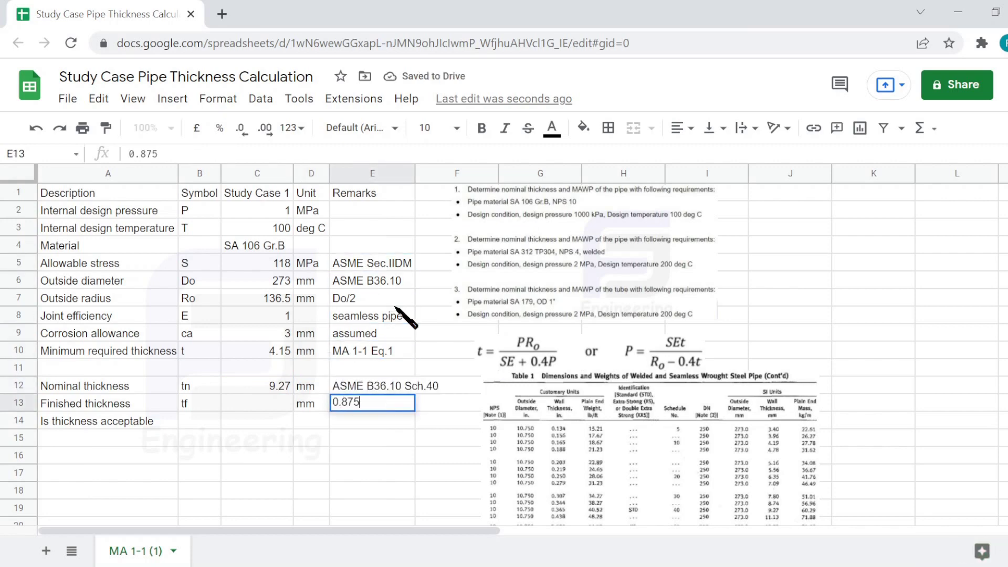
text(*tn)
key(Return)
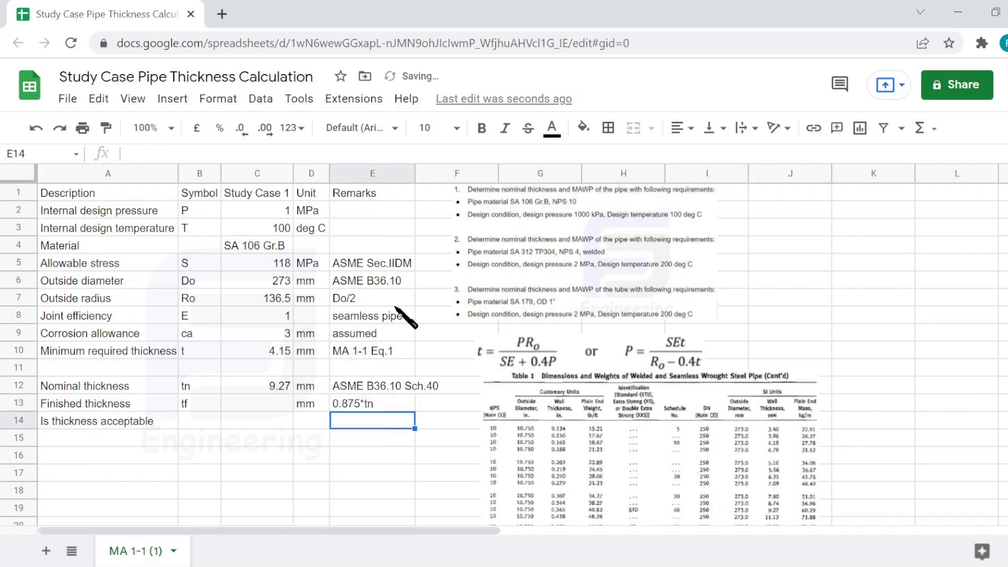
- Calculate the finished thickness in C13 with the formula =0.875*C12
key(Up)
key(Left)
key(Left)
text(=0)
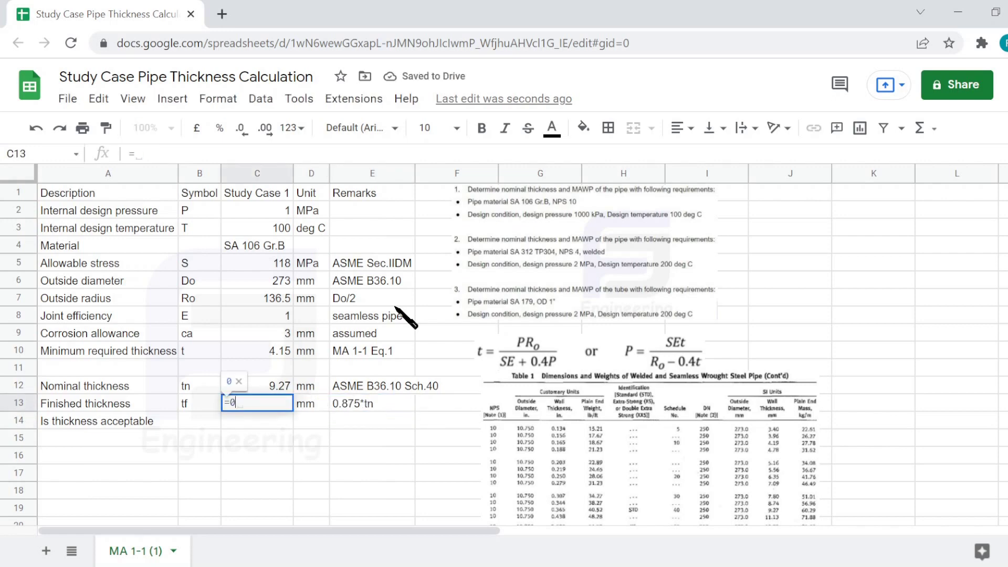
text(.875*C12)
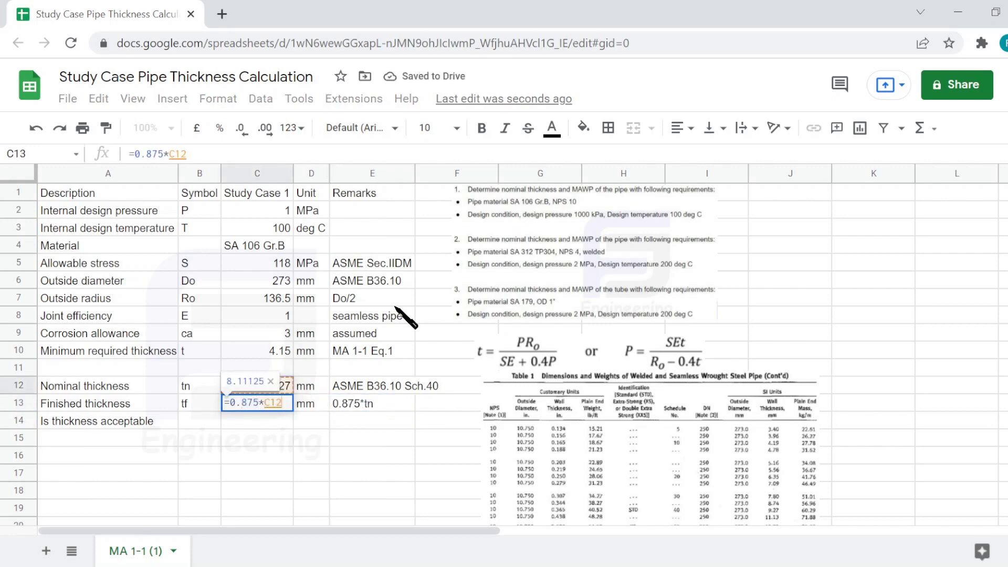
key(Return)
- Display the finished thickness in C13 with two decimal places
key(Up)
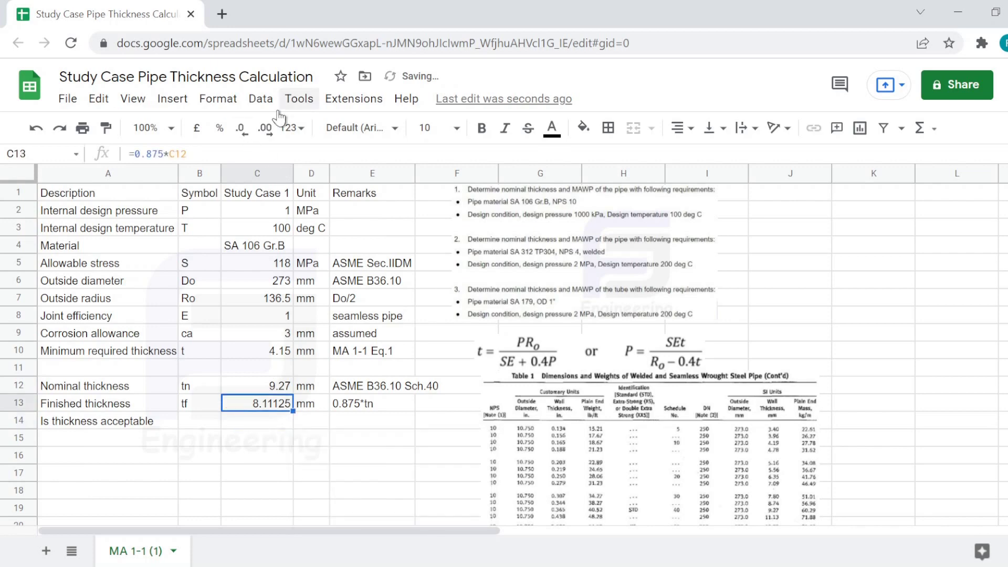
click(265, 127)
click(265, 127)
click(242, 127)
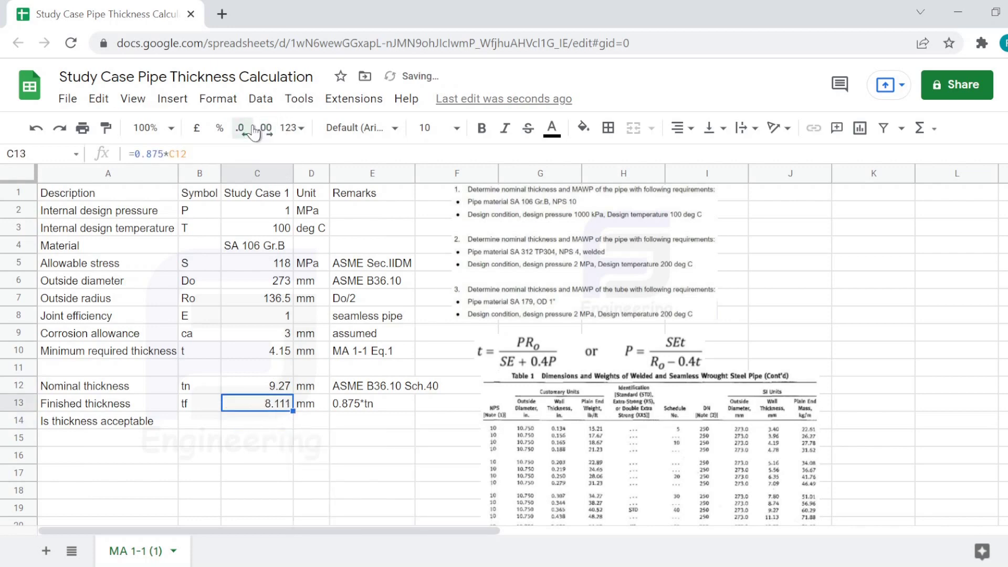
click(251, 128)
- Enter the remark "Yes, if tf>=t" in E14 for the thickness acceptance check
click(355, 407)
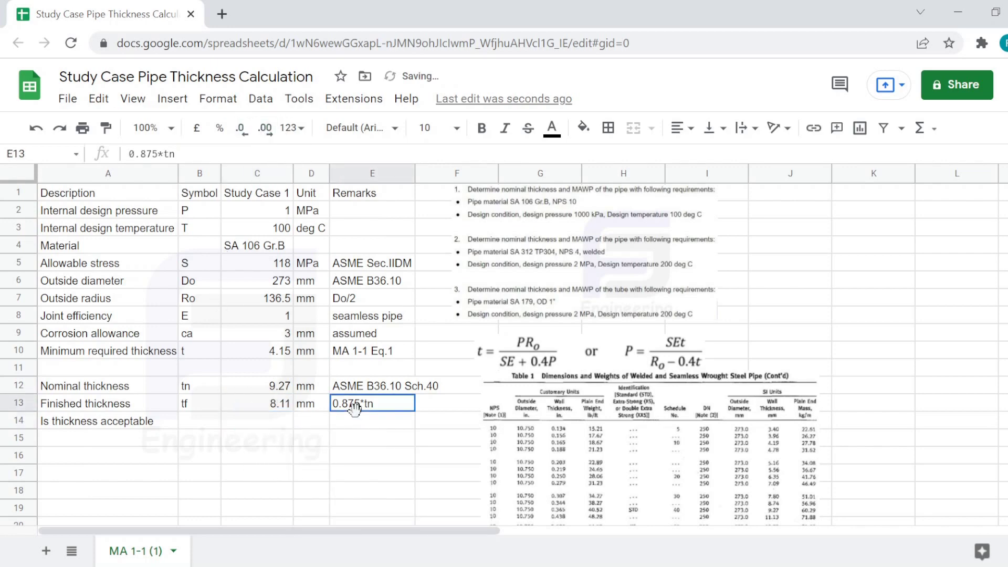
click(367, 426)
text(Ye)
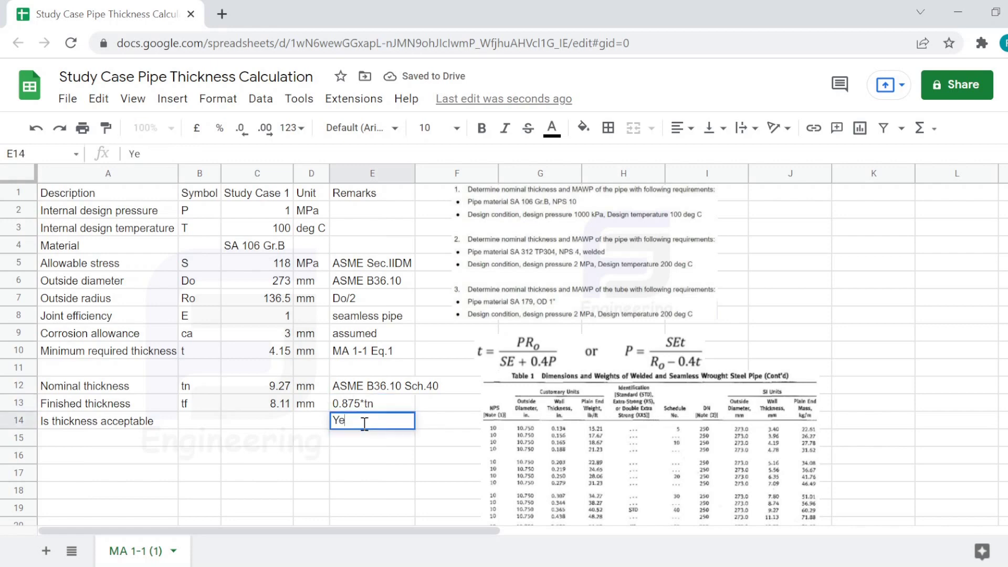
text(s, if tf>=t)
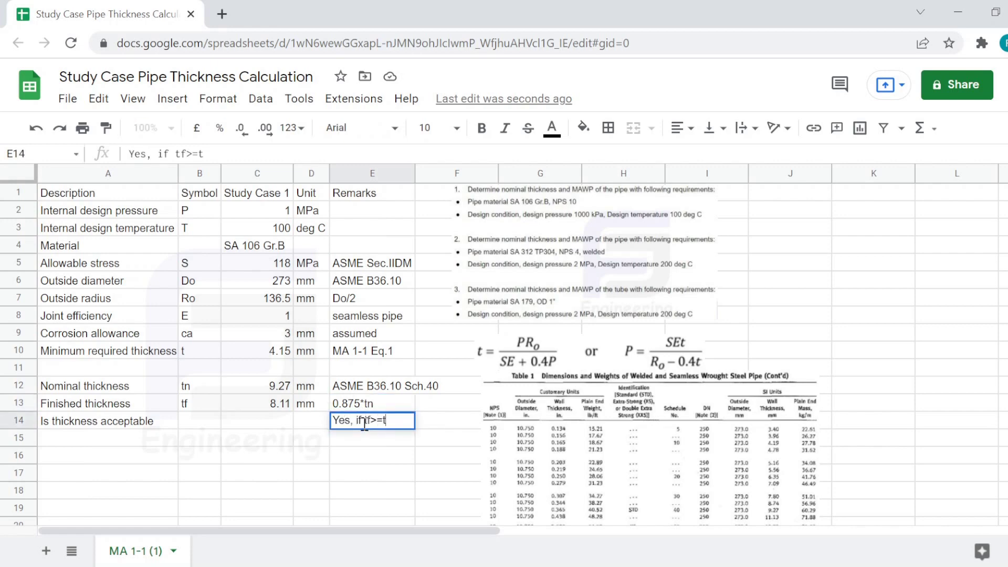
key(Return)
- Enter an IF formula in C14 that returns "OK" when C13>=C10 and "NOT ok" otherwise
key(Up)
key(Left)
key(Left)
text(=if()
key(Up)
text(>=)
key(Up)
key(Up)
key(Up)
key(Up)
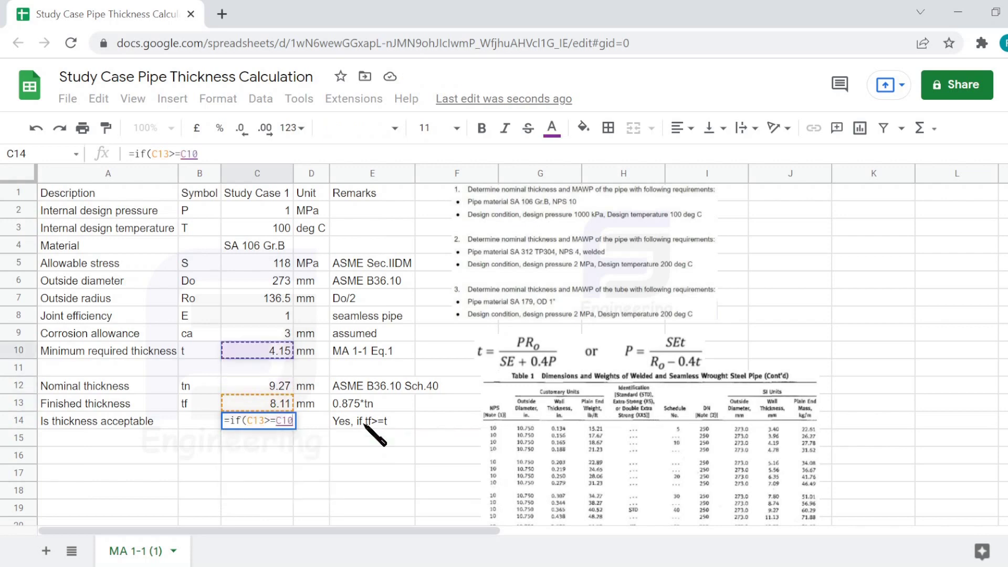
text(,"YES)
key(BackSpace)
key(BackSpace)
key(BackSpace)
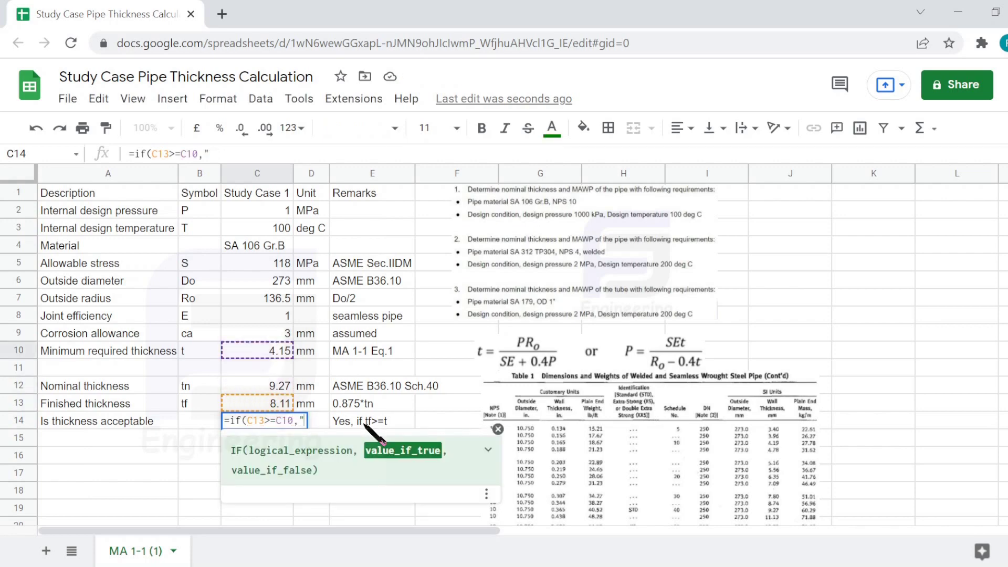
text(OK","NOT ok"))
key(Tab)
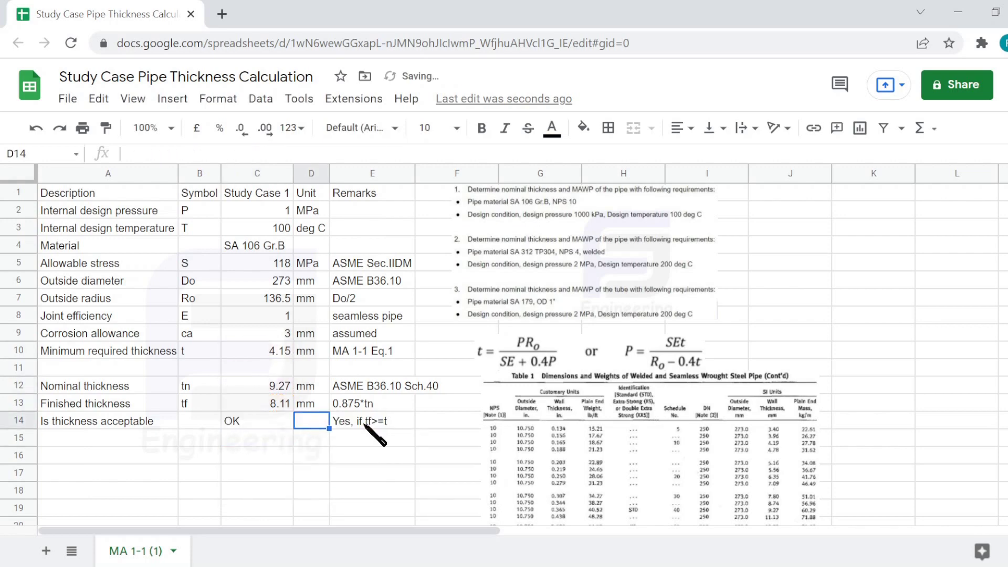
- Change the acceptance remark in E14 to "OK, if tf>=t"
key(Right)
key(F2)
key(Home)
key(ctrl+shift+Right)
text(OK)
key(Return)
key(Up)
- Append a question mark to the description "Is thickness acceptable" in A14 and enter "MAWP" in A15
key(Home)
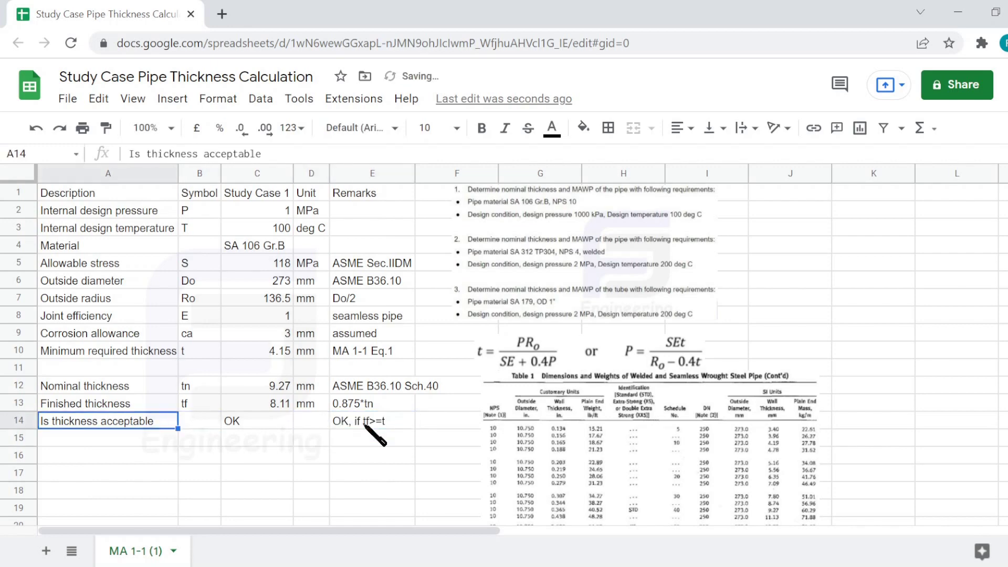
key(F2)
text(?)
key(Return)
text(MAWP)
key(Return)
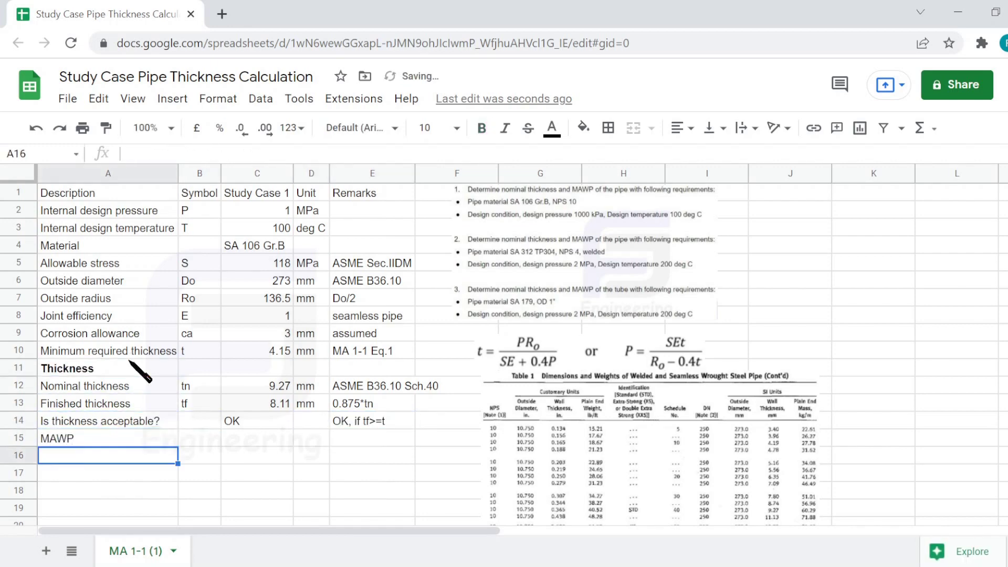
- Make the MAWP label in A15 bold and enter the symbol "P" in B15
key(Up)
key(ctrl+b)
key(Right)
text(P)
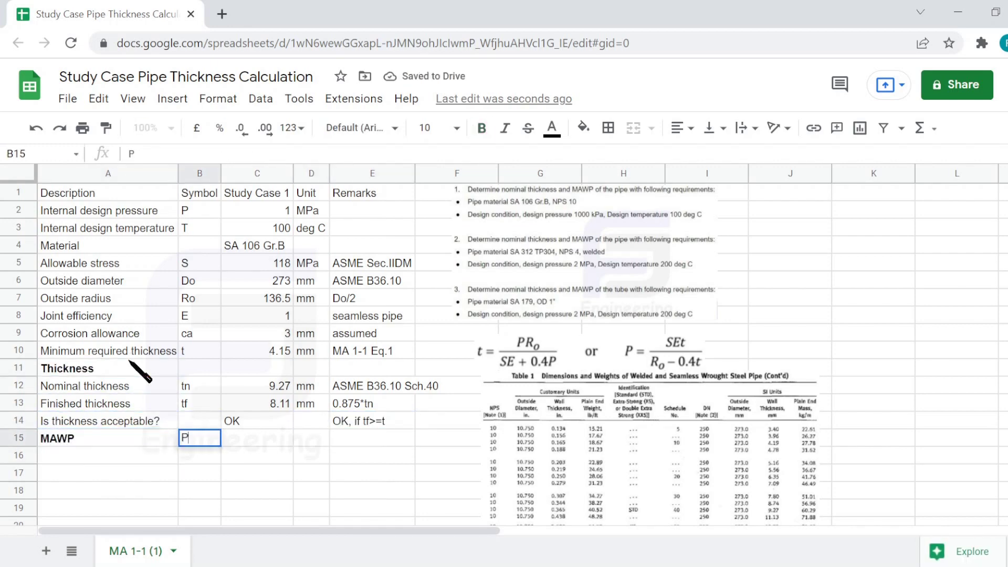
key(Tab)
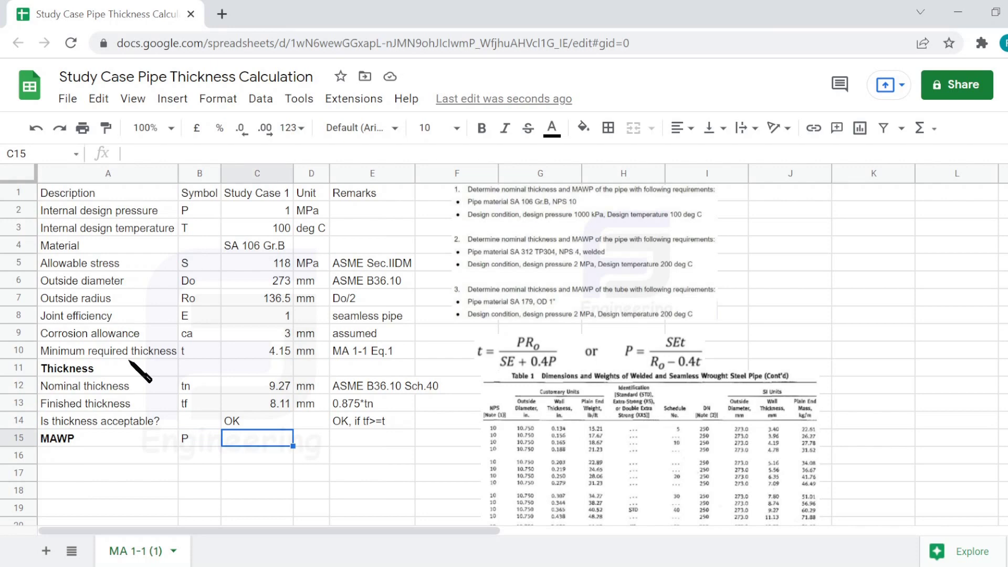
- Enter the unit MPa in D15 and the remark "t=tf-ca" in E15 for the MAWP row
key(Tab)
text(MPa)
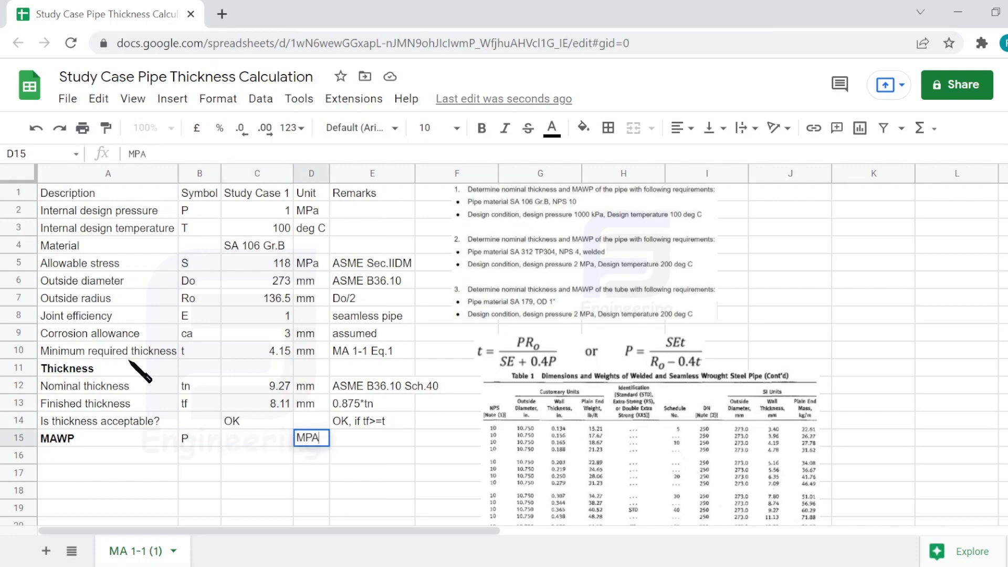
key(Tab)
text(t)
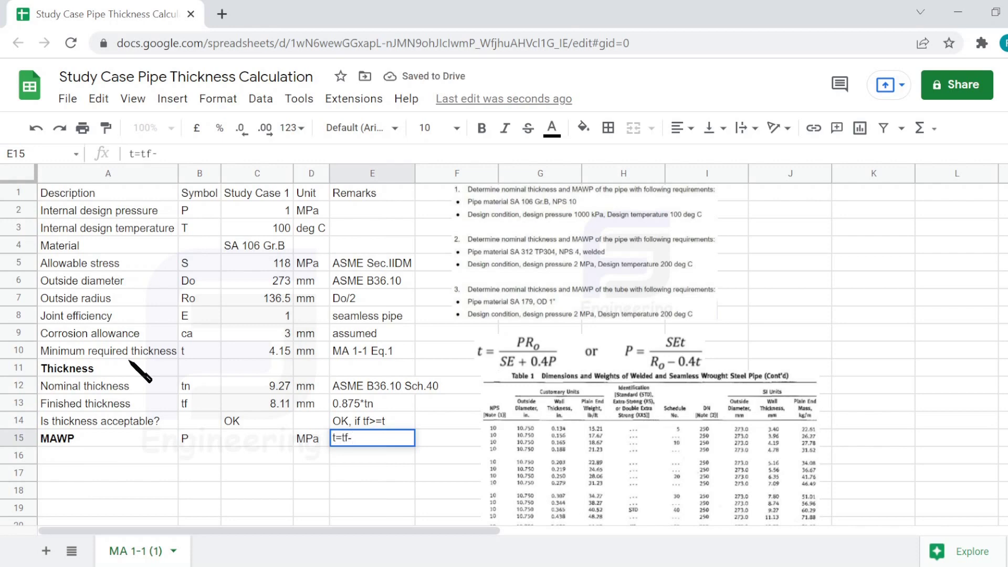
text(=tf-ca)
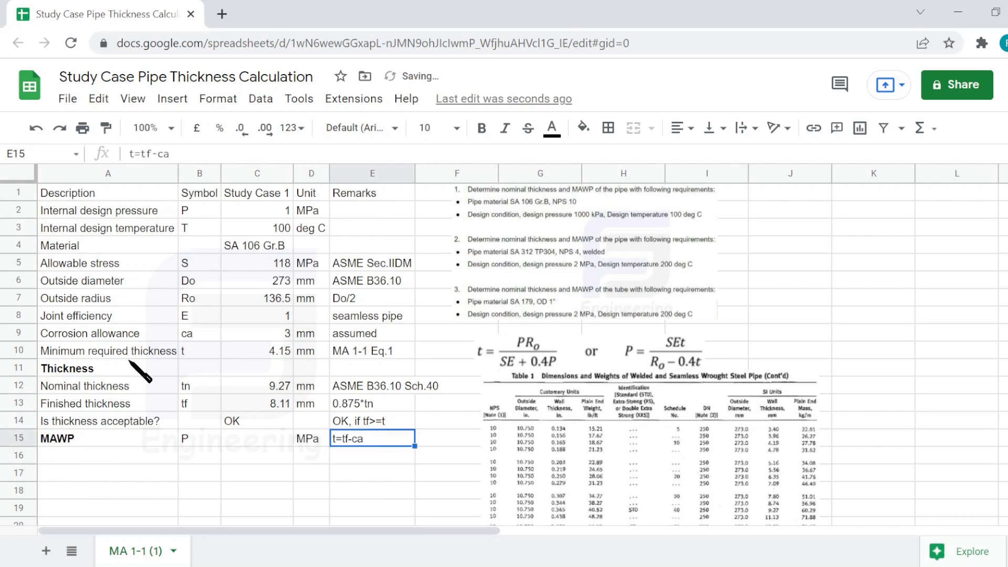
- Start the MAWP formula in C15 as a quotient with C5*C8*(C13-C10) as its numerator
key(Left)
key(Left)
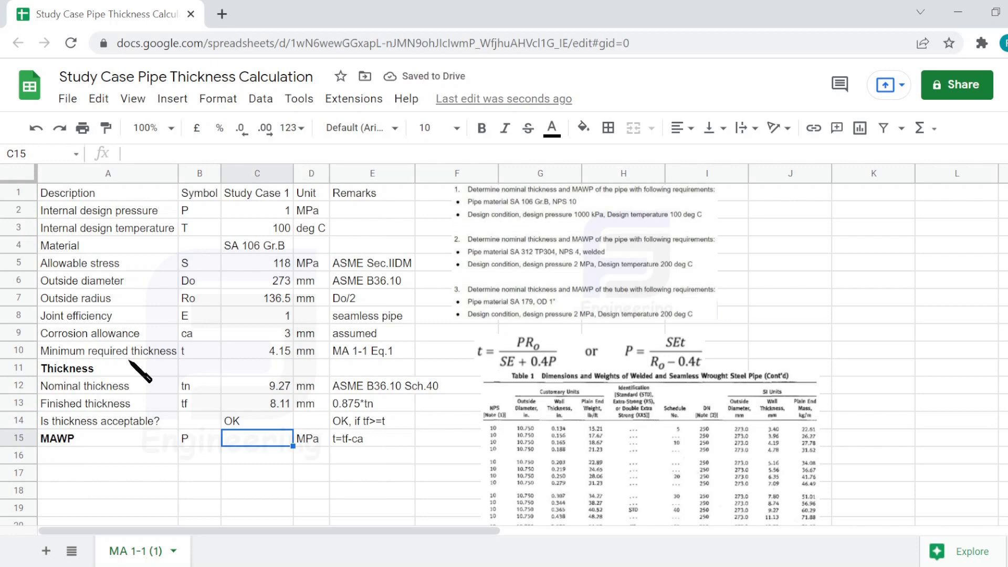
text(=()/())
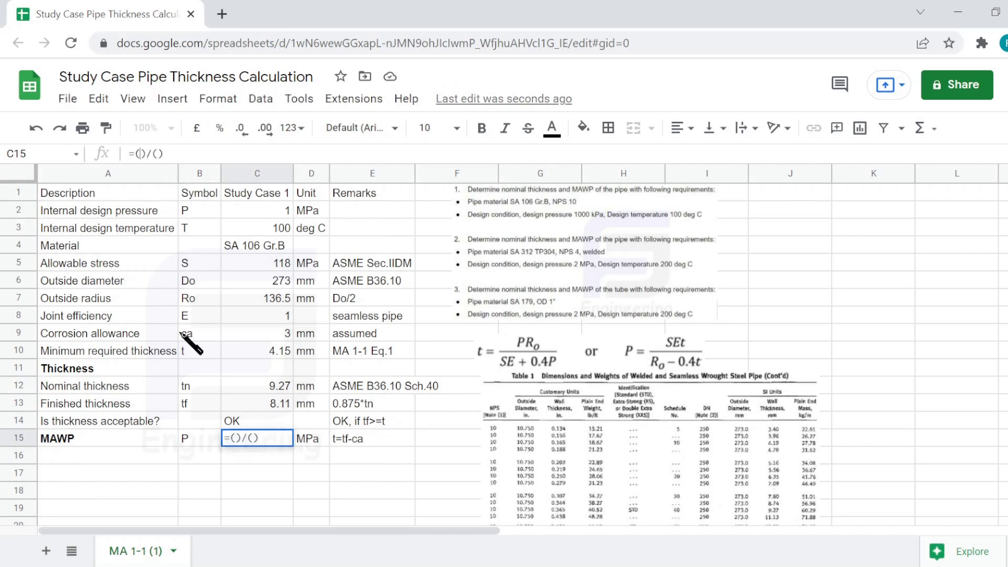
click(275, 268)
text(*)
click(286, 311)
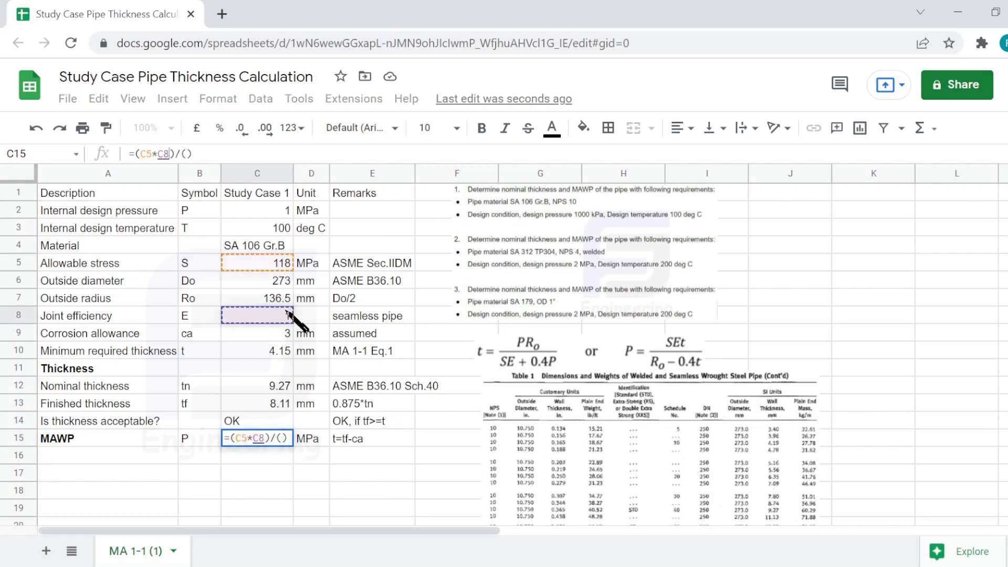
text(*)
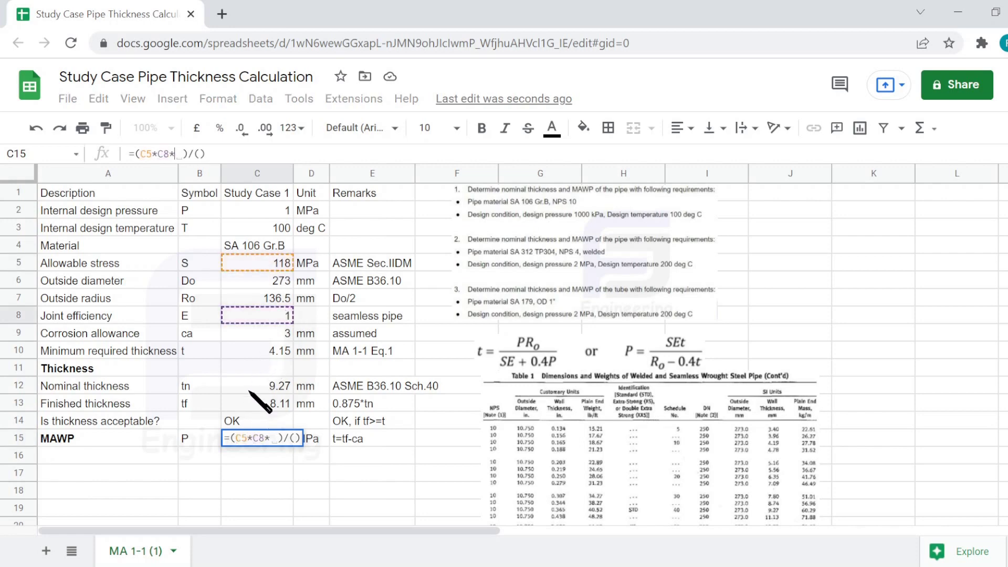
text(()
click(258, 403)
text(-)
click(261, 355)
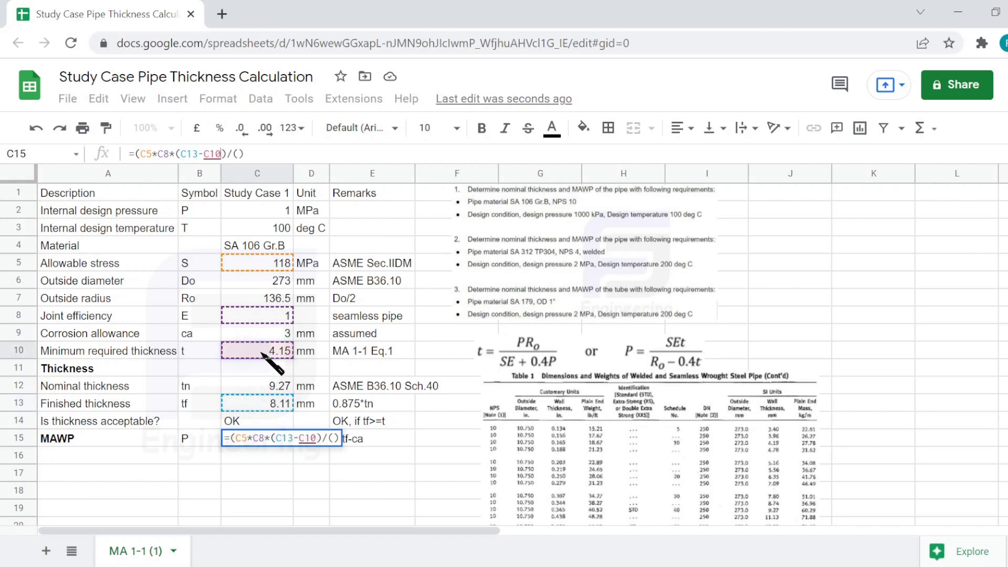
text())
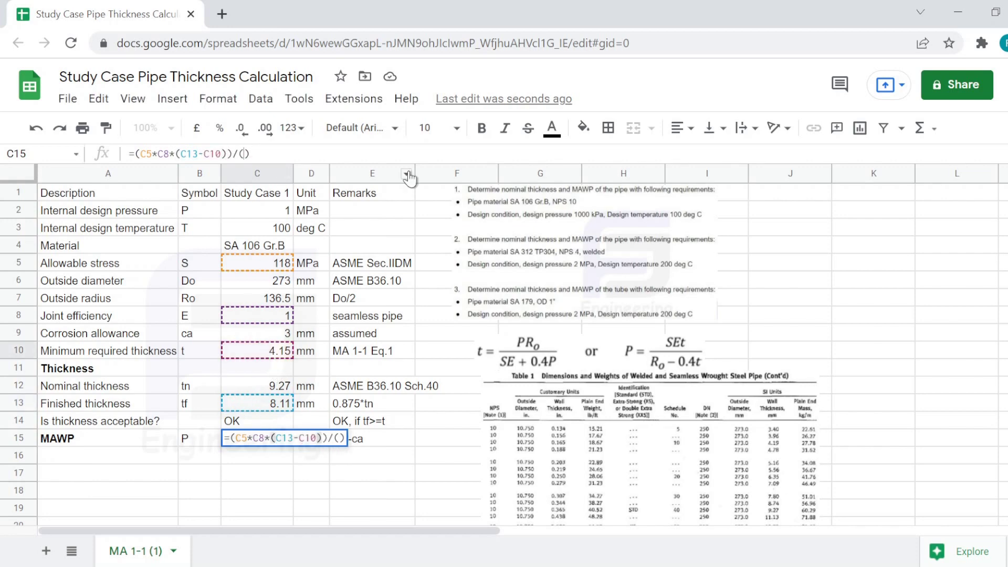
- Fill the denominator of the MAWP formula in C15 with C7-(0.4*(C13-C9))
click(260, 300)
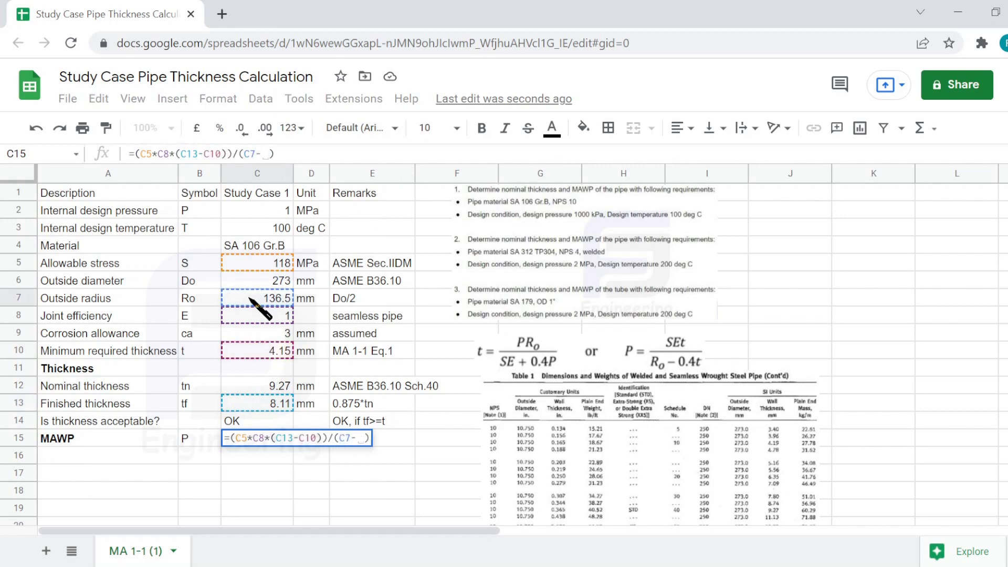
text(-())
text(0.4*())
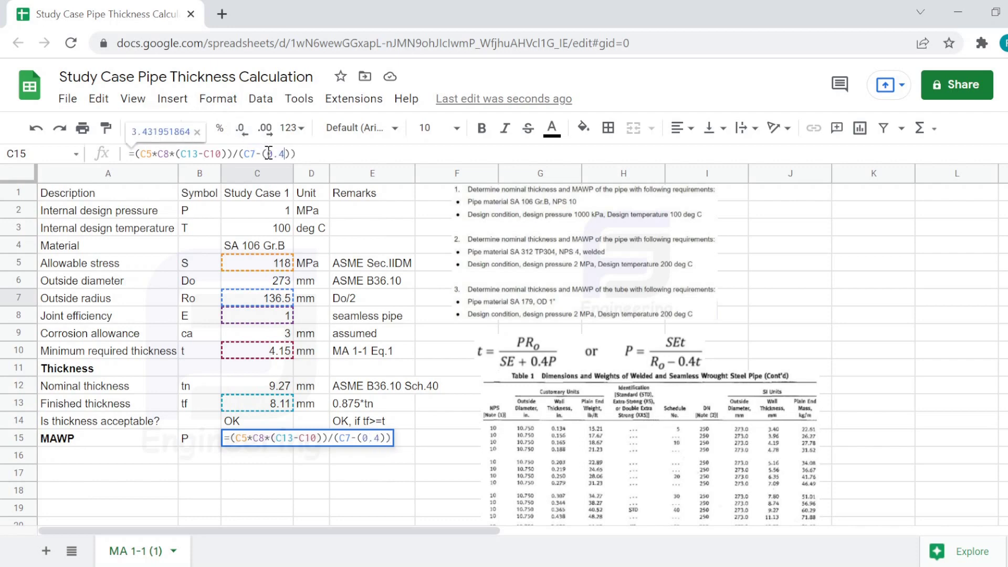
click(281, 400)
text(-)
click(272, 331)
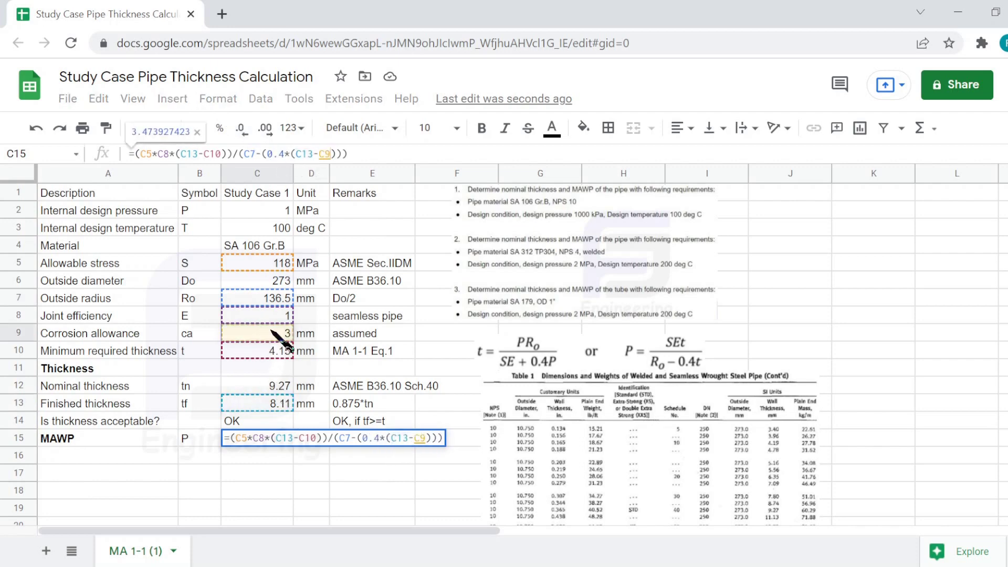
- Replace C10 with the corrosion allowance C9 in the numerator of the C15 formula and commit the formula
click(222, 154)
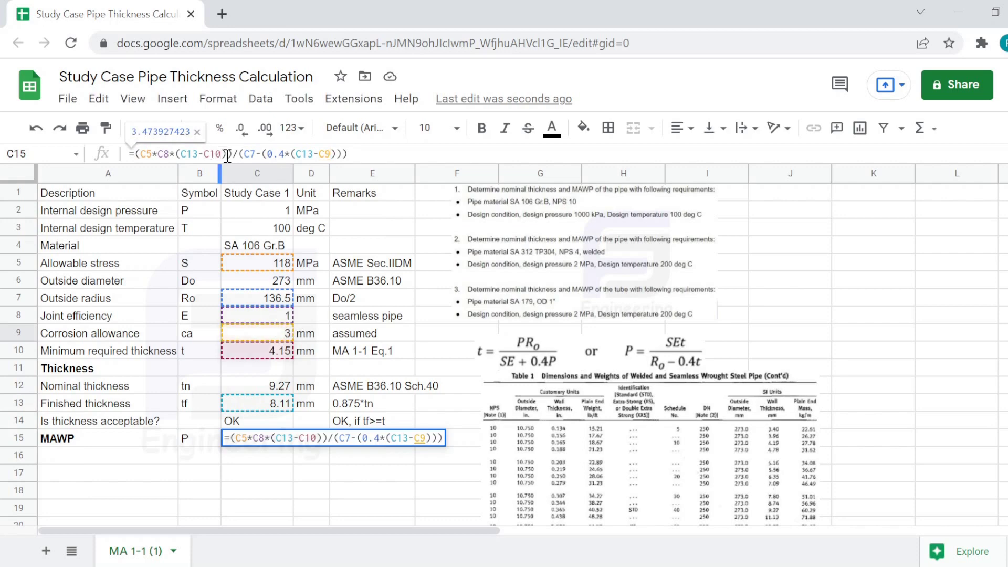
key(BackSpace)
key(BackSpace)
text(9)
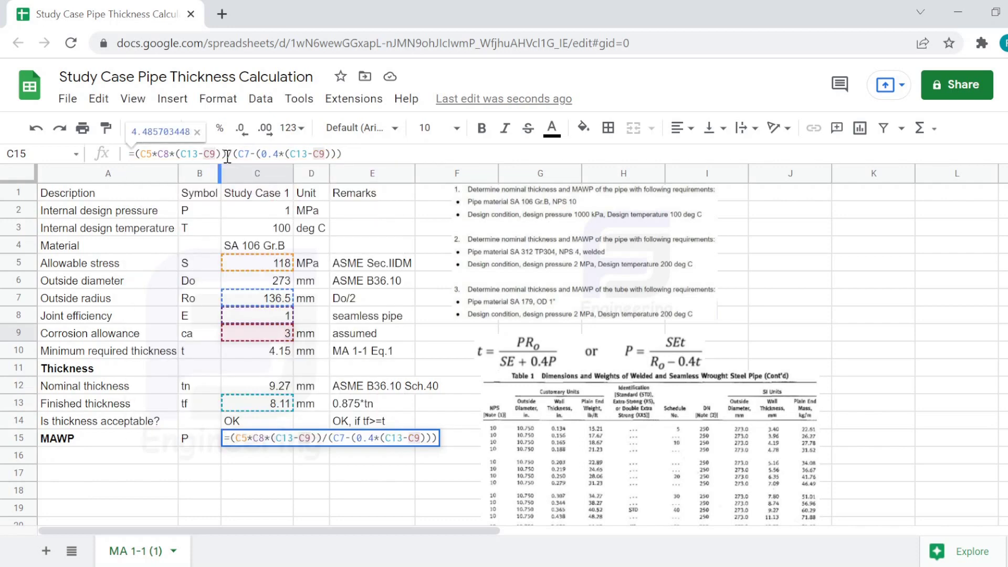
click(386, 491)
- Try nominal thicknesses of 4.19 and 4.78 mm in C12 to test the acceptance check and MAWP
click(780, 446)
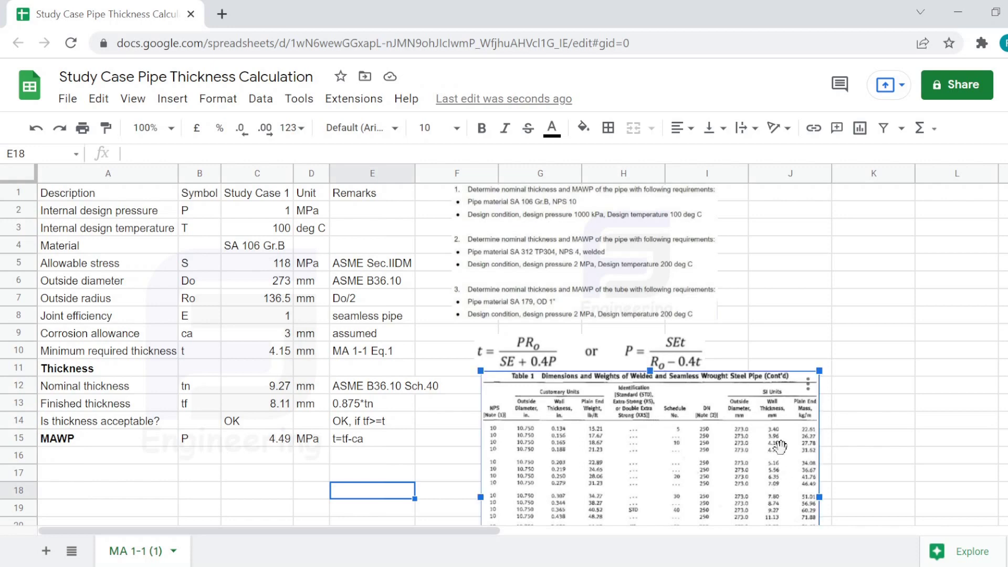
click(835, 454)
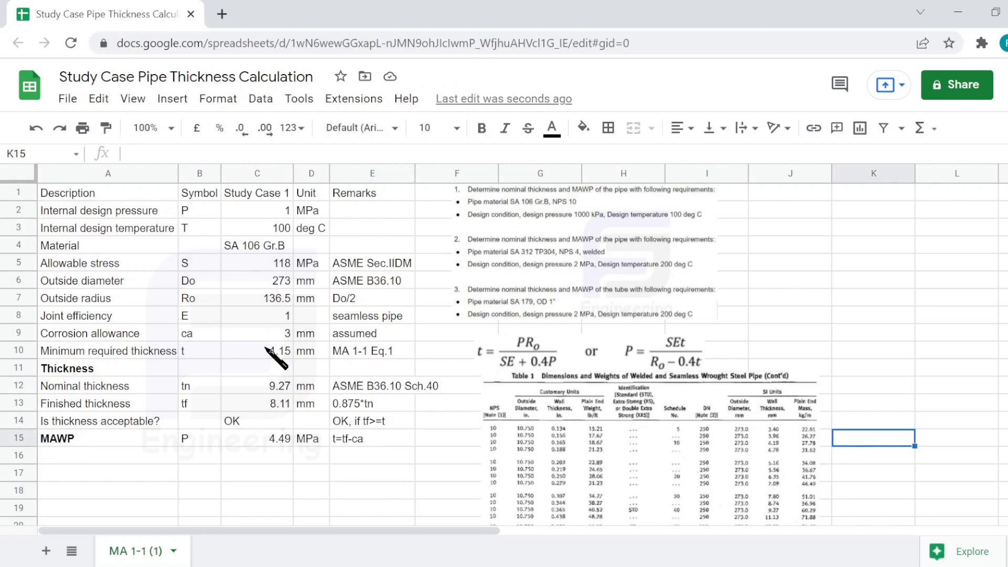
click(257, 386)
text(4.19)
key(Return)
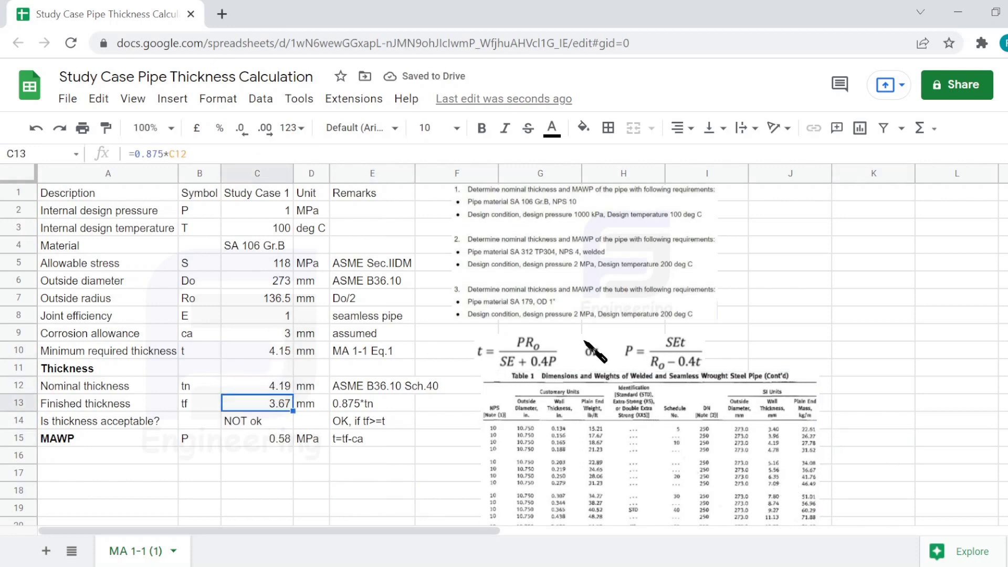
key(Up)
text(4.78)
key(Return)
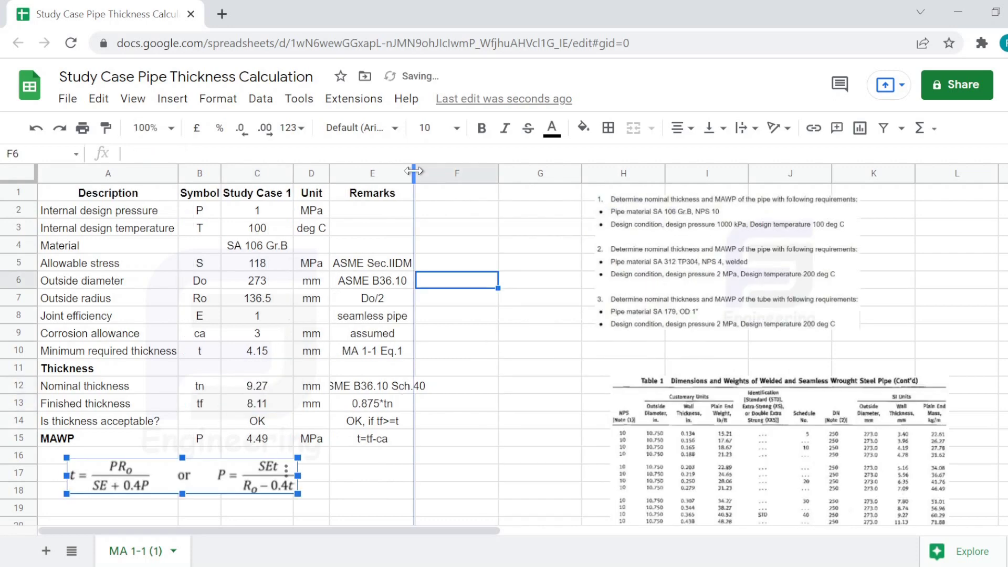
- Fit the width of the Remarks column E to its contents
double_click(413, 171)
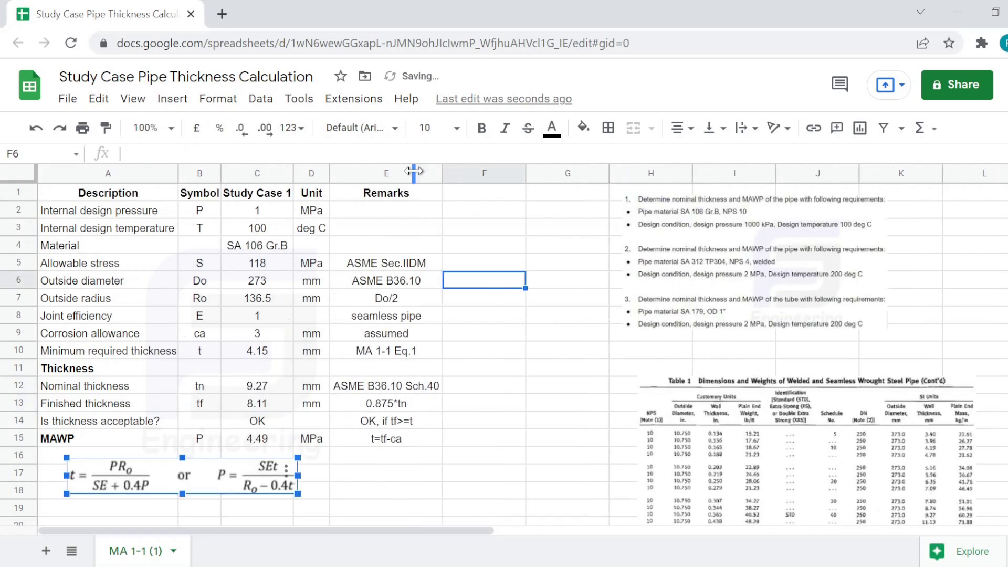
click(479, 246)
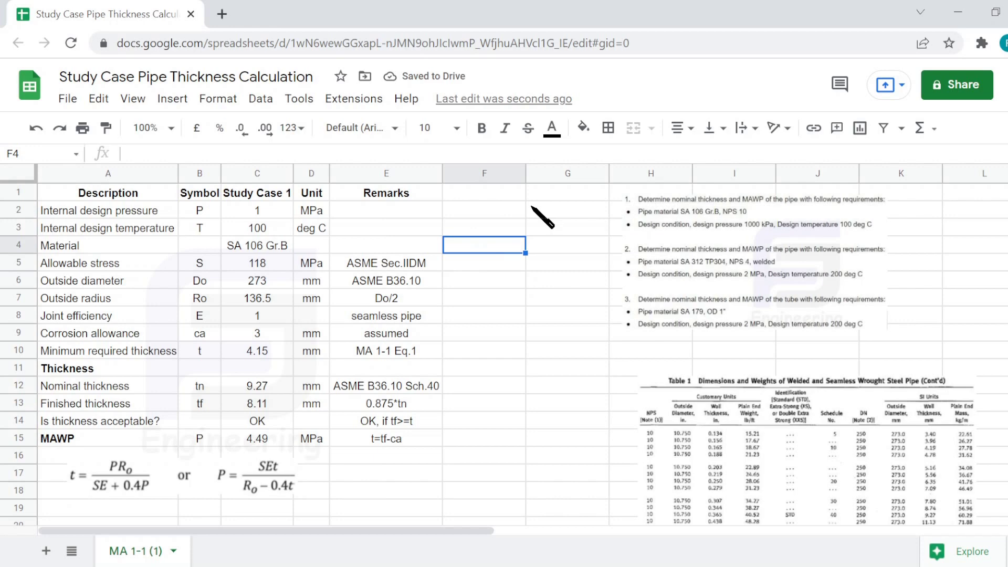
- Enter the legend labels "Input", "Database", "Assumed" and "Calculated" in cells F2 to F5
click(513, 209)
text(Input)
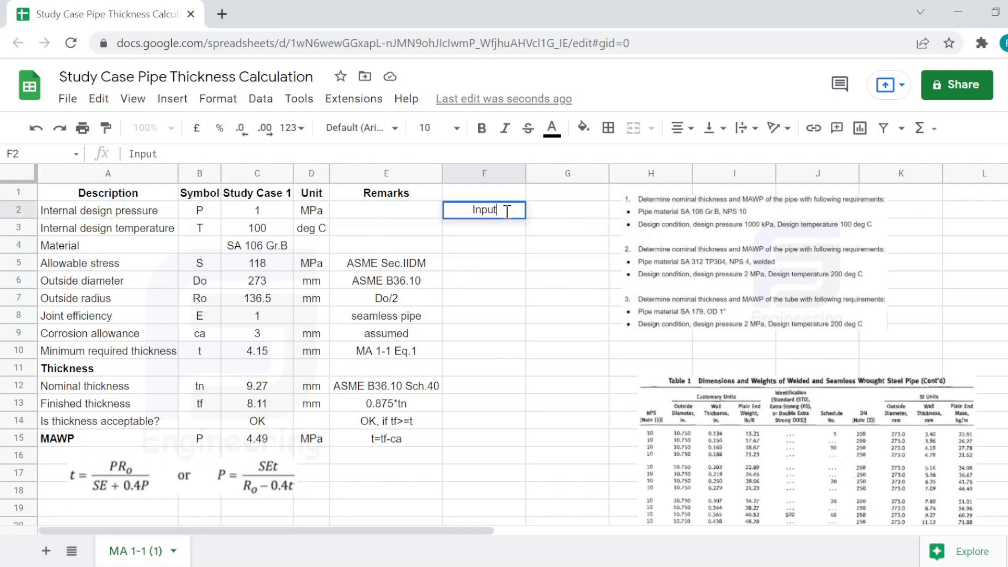
key(Return)
text(Datab)
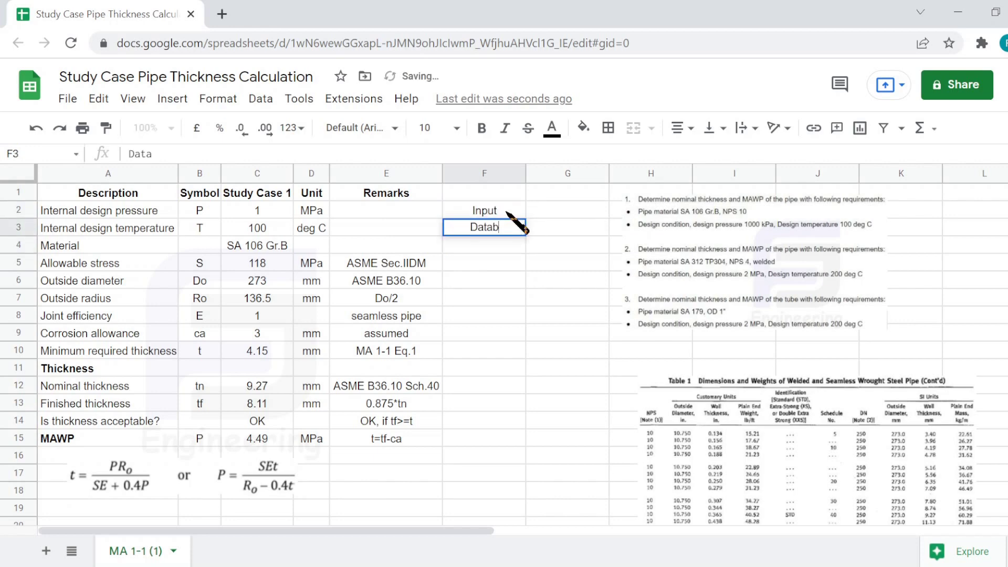
text(ase)
key(Return)
text(Assume)
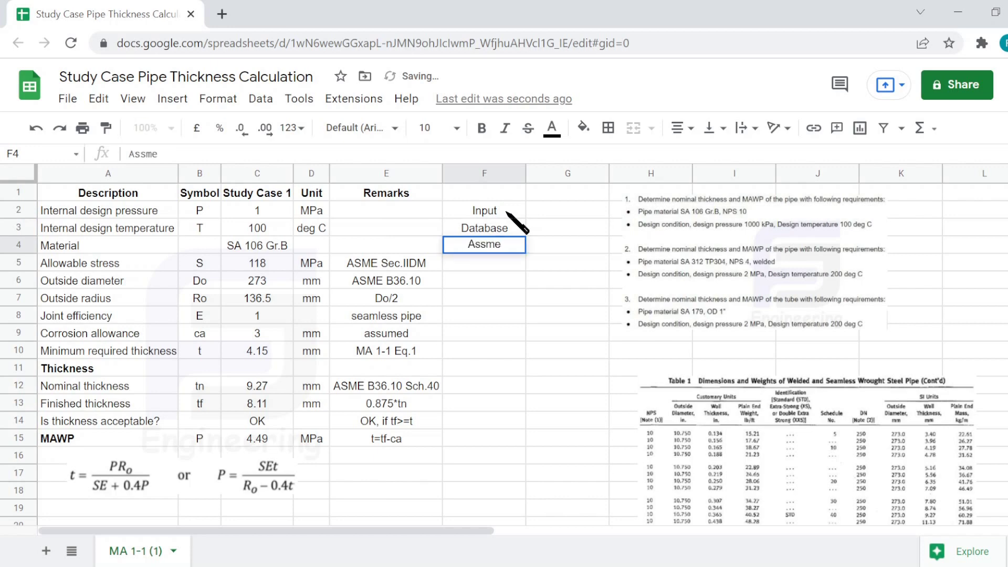
key(BackSpace)
key(BackSpace)
text(umed)
key(Return)
text(Calculated)
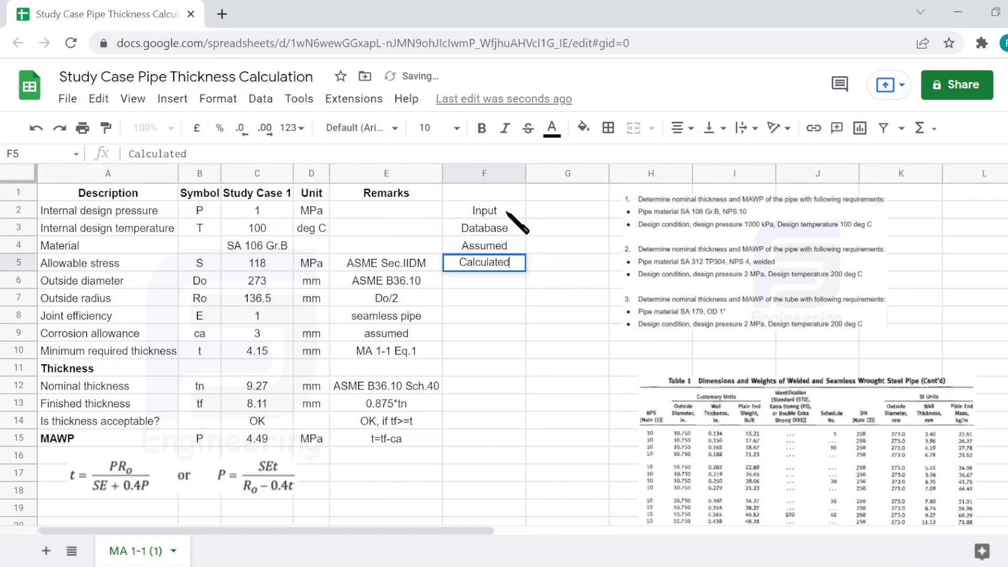
key(Return)
- Fill the Input legend cell F2 with yellow and the Database cell F3 with orange
click(512, 214)
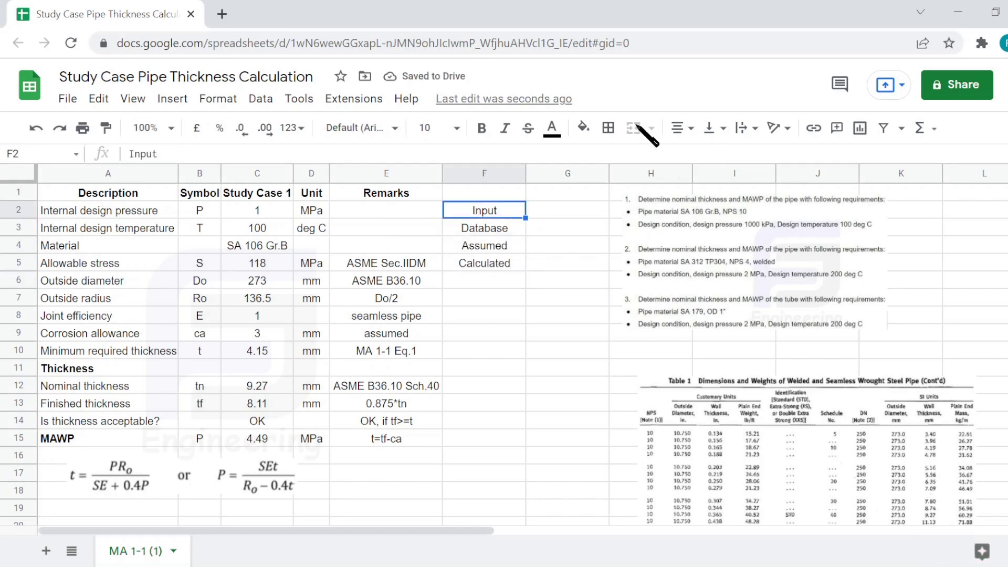
click(584, 128)
click(651, 279)
key(Down)
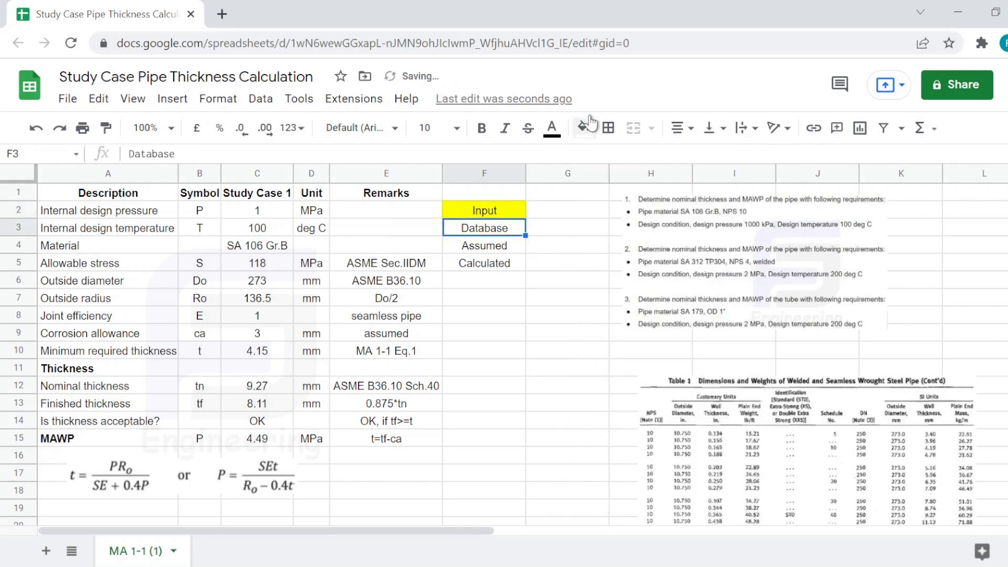
click(585, 126)
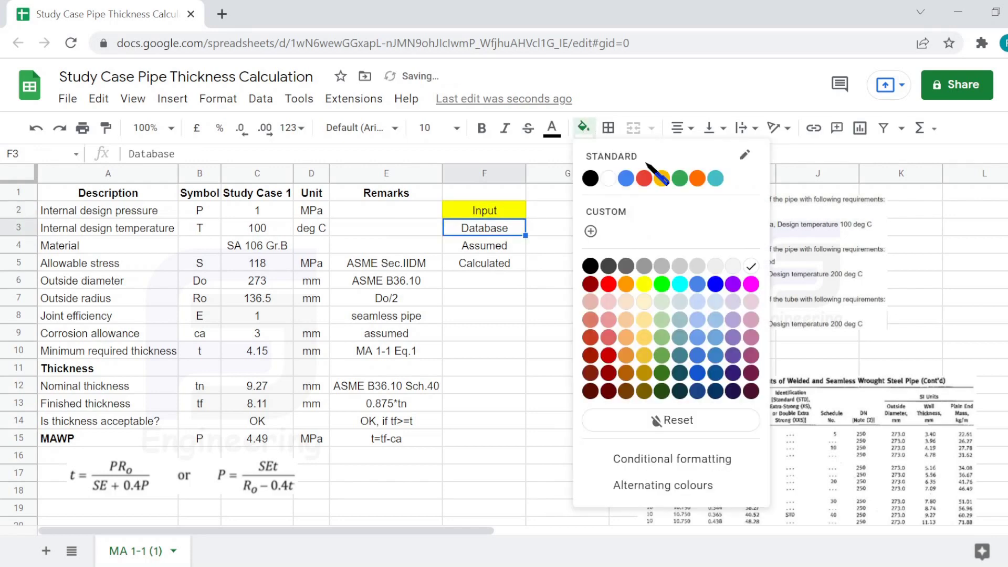
click(697, 179)
click(469, 249)
click(496, 232)
click(584, 129)
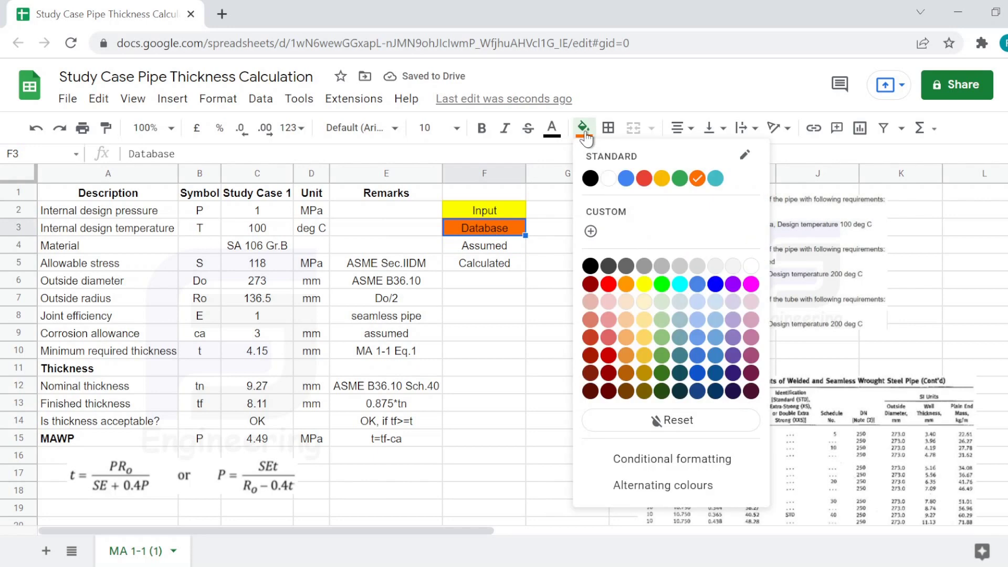
- Fill the Assumed legend cell F4 with cyan and the Calculated cell F5 with green
click(506, 248)
click(585, 128)
click(679, 284)
click(501, 265)
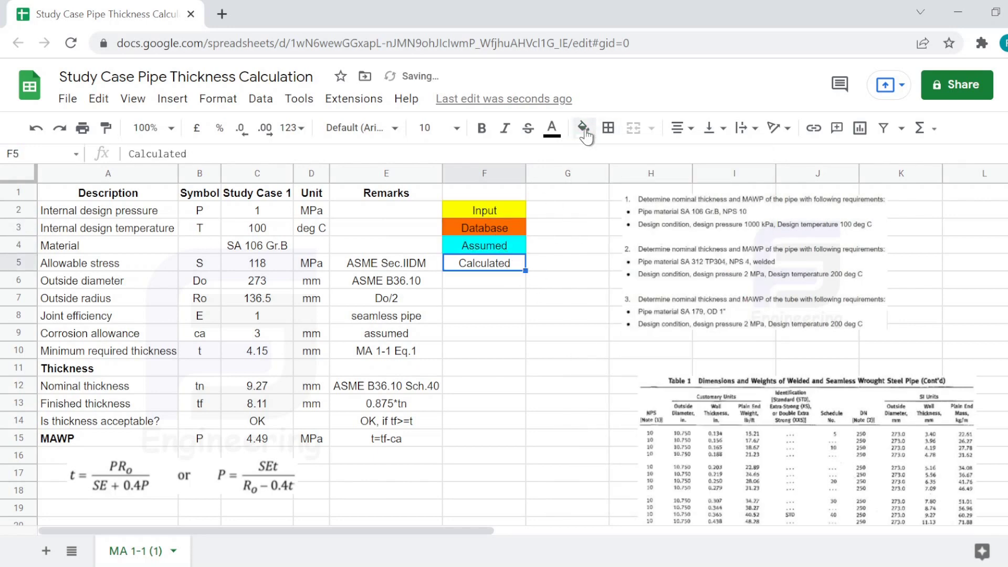
click(584, 129)
click(662, 284)
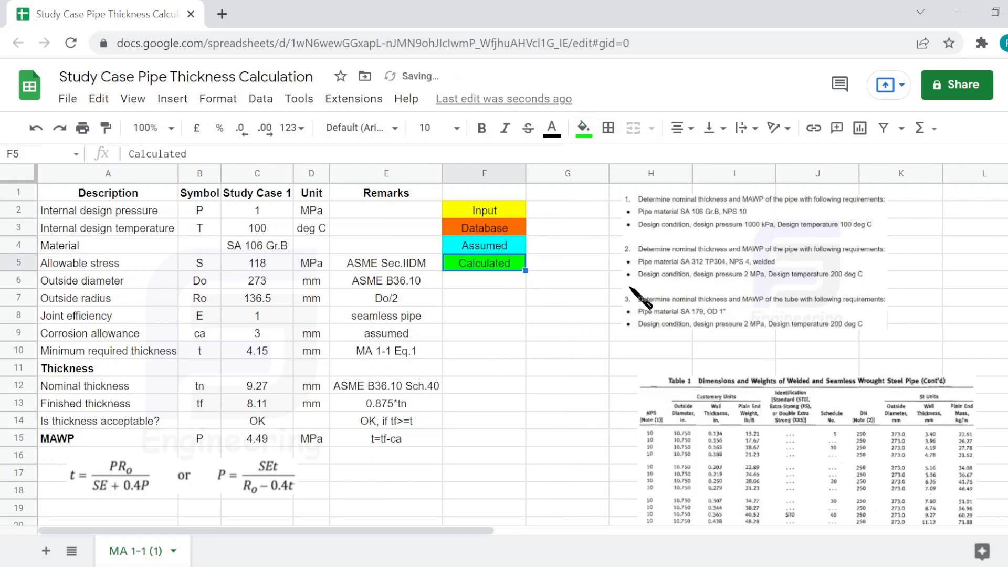
- Fill the design pressure, design temperature and material values in C2:C4 with the yellow Input colour
drag(266, 211, 270, 230)
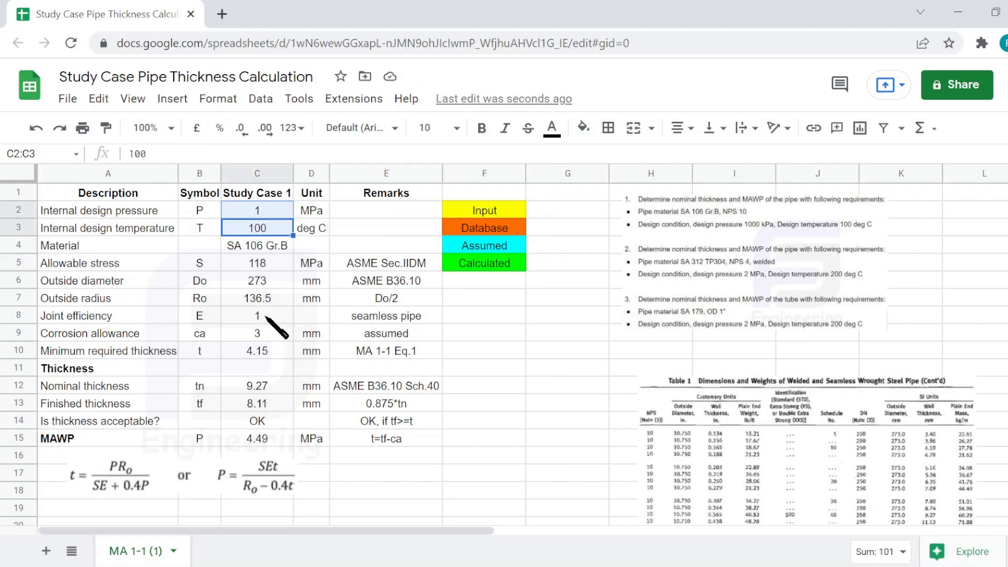
shift+click(281, 249)
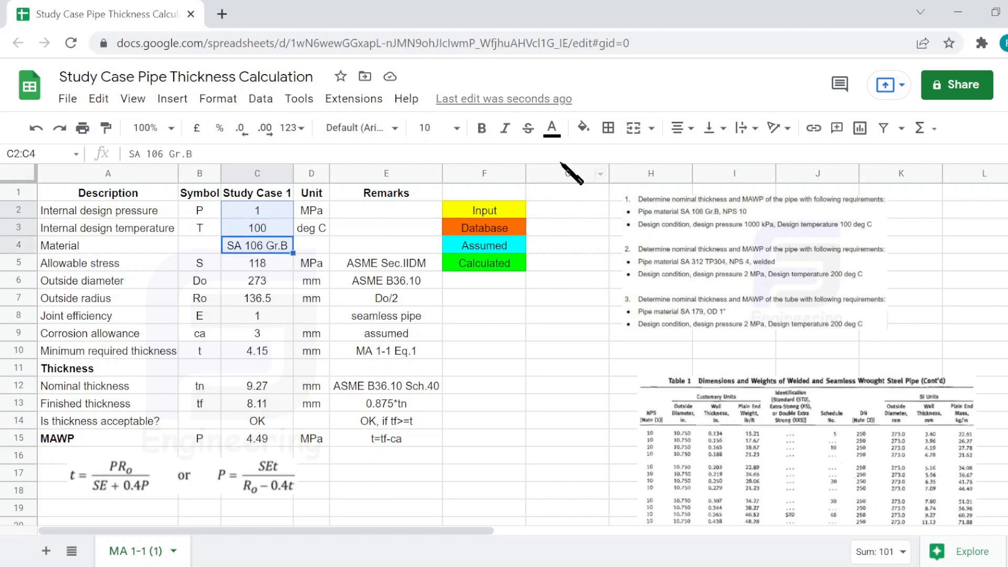
click(583, 127)
click(643, 194)
- Fill the allowable stress and outside diameter cells C5:C6 with Database orange and the outside radius cell C7 with Calculated green
click(252, 263)
shift+click(266, 278)
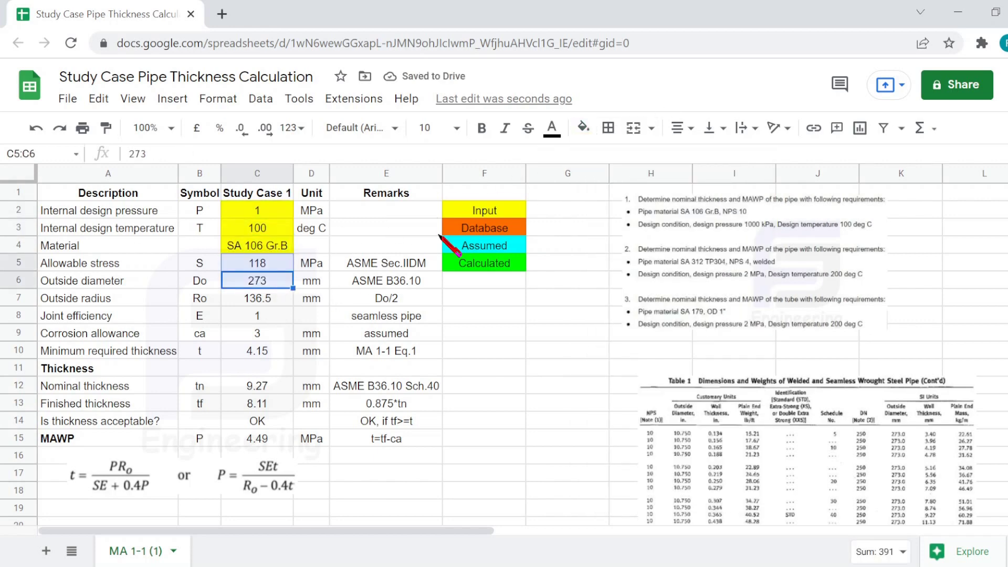
click(583, 127)
click(692, 175)
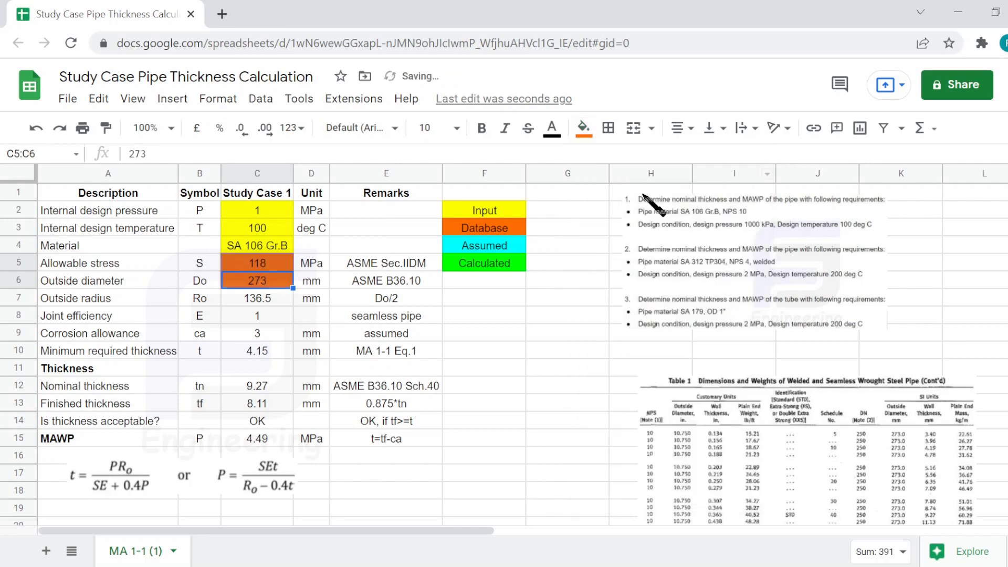
click(248, 303)
click(583, 127)
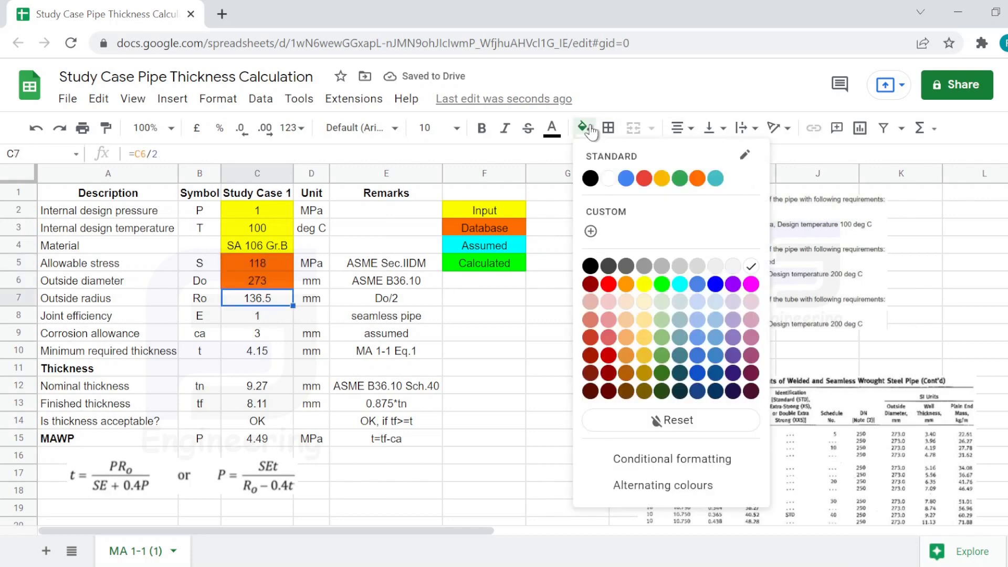
click(661, 284)
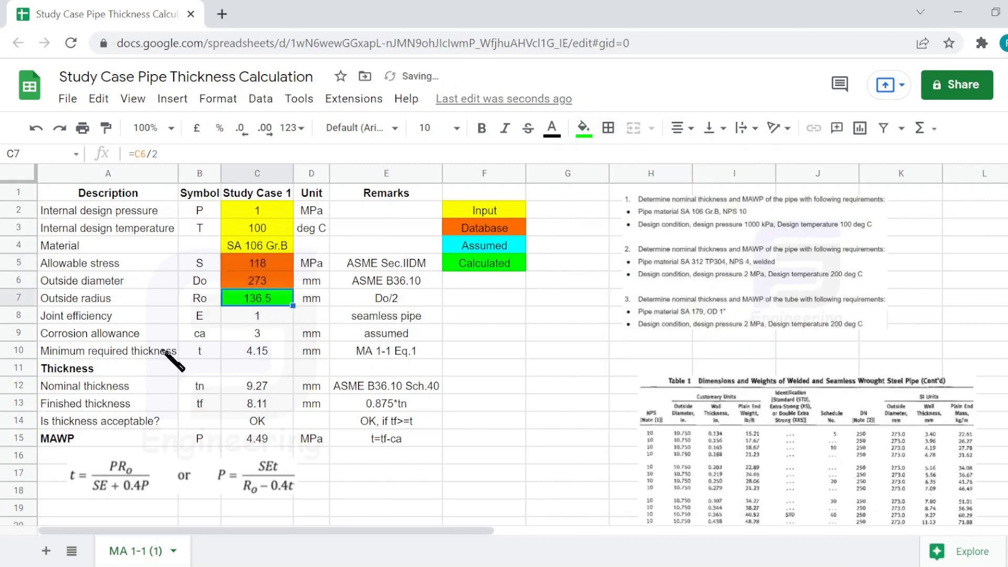
- Fill the joint efficiency and corrosion allowance cells C8:C9 with Assumed cyan and the minimum required thickness cell C10 with Calculated green
click(254, 320)
shift+click(266, 334)
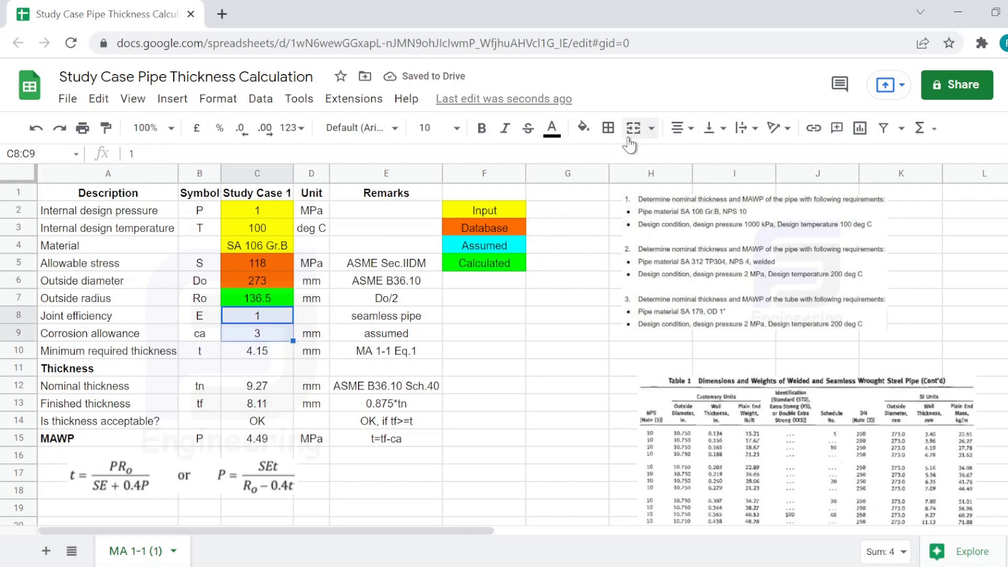
click(583, 128)
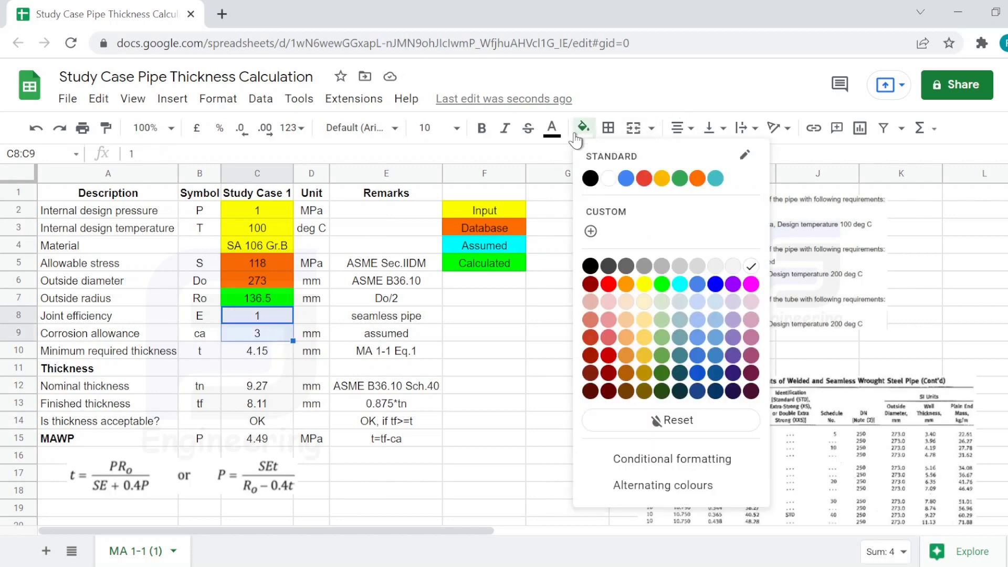
click(680, 284)
click(278, 356)
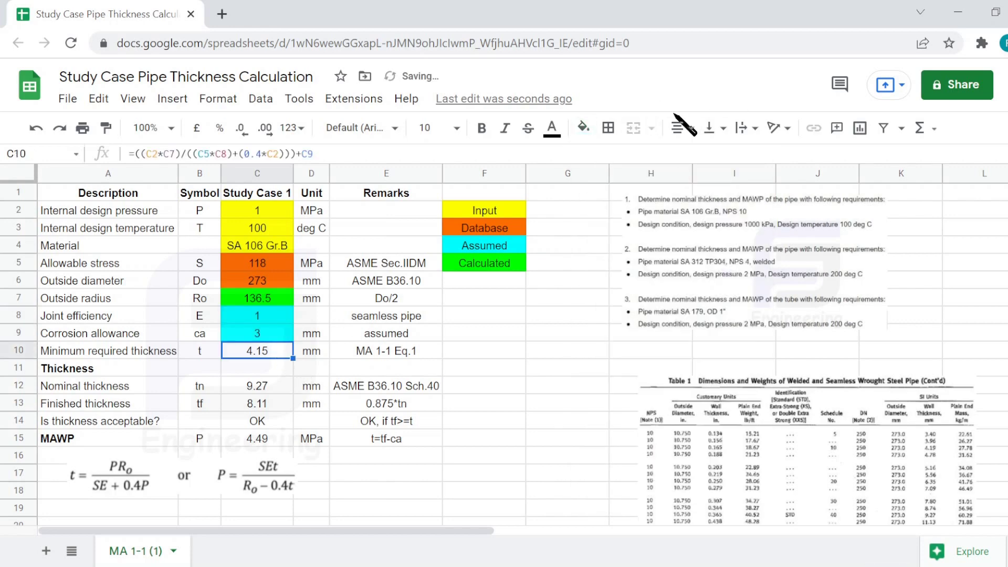
click(582, 128)
click(667, 285)
- Fill the nominal thickness cell C12 with Database orange and the finished thickness cell C13 with cyan
click(276, 388)
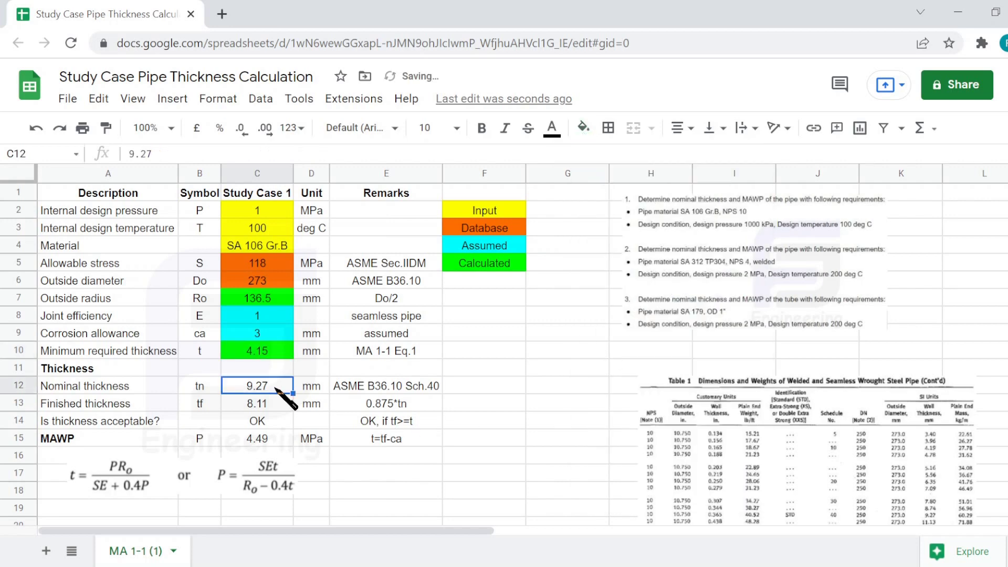
click(584, 129)
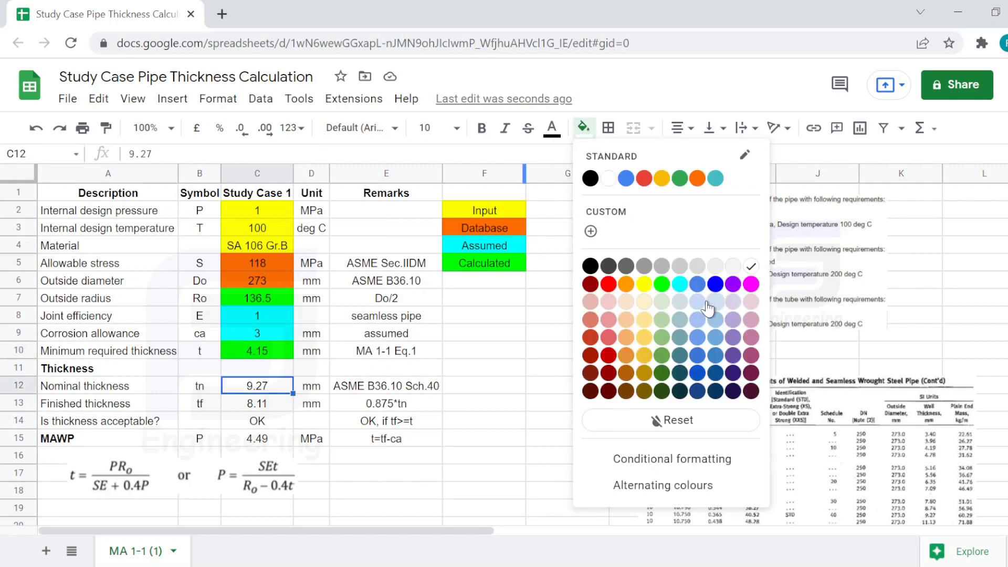
click(698, 180)
click(242, 402)
click(583, 128)
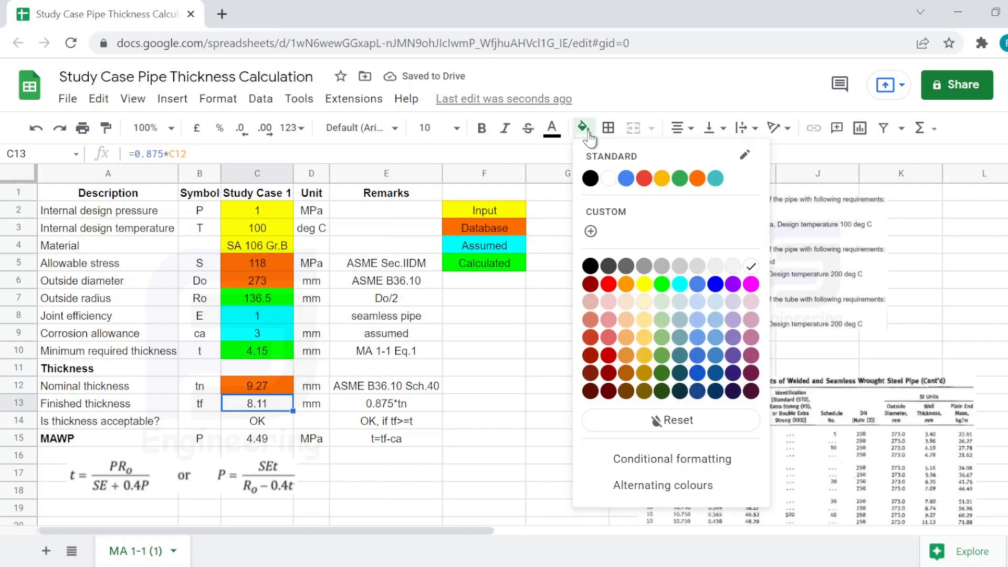
click(680, 284)
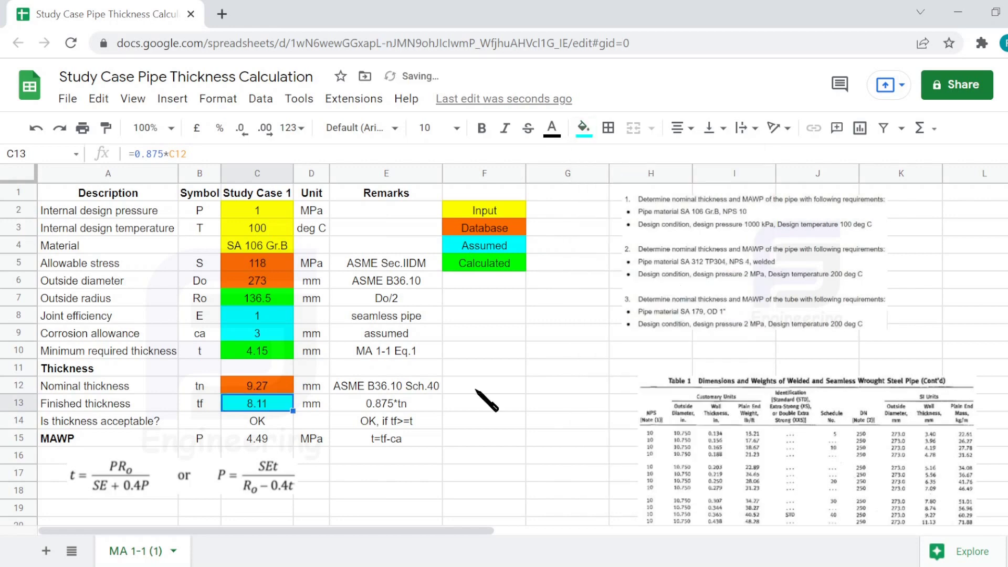
- Fill the thickness check and MAWP results in C14:C15 with the green Calculated colour
click(266, 423)
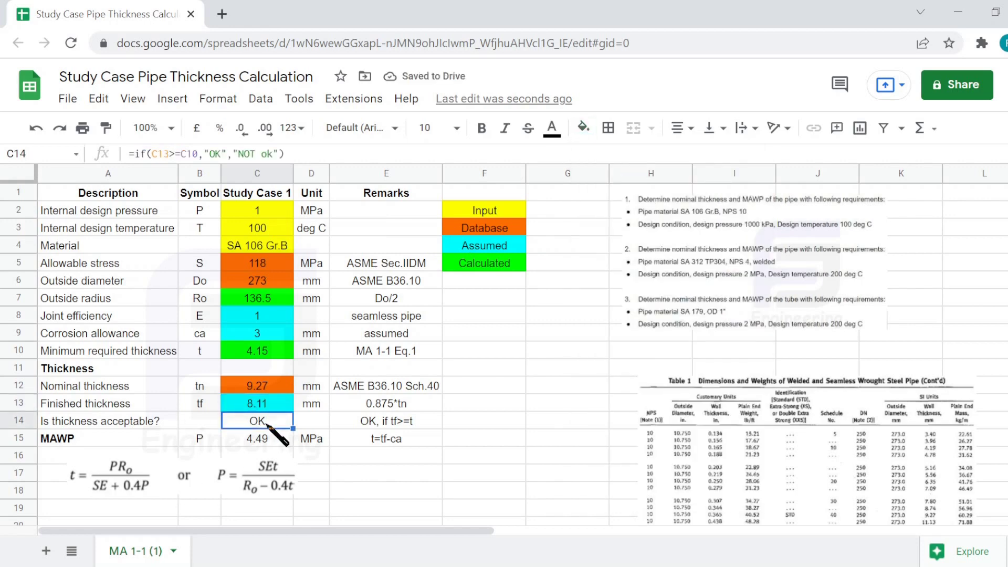
shift+click(289, 441)
click(583, 128)
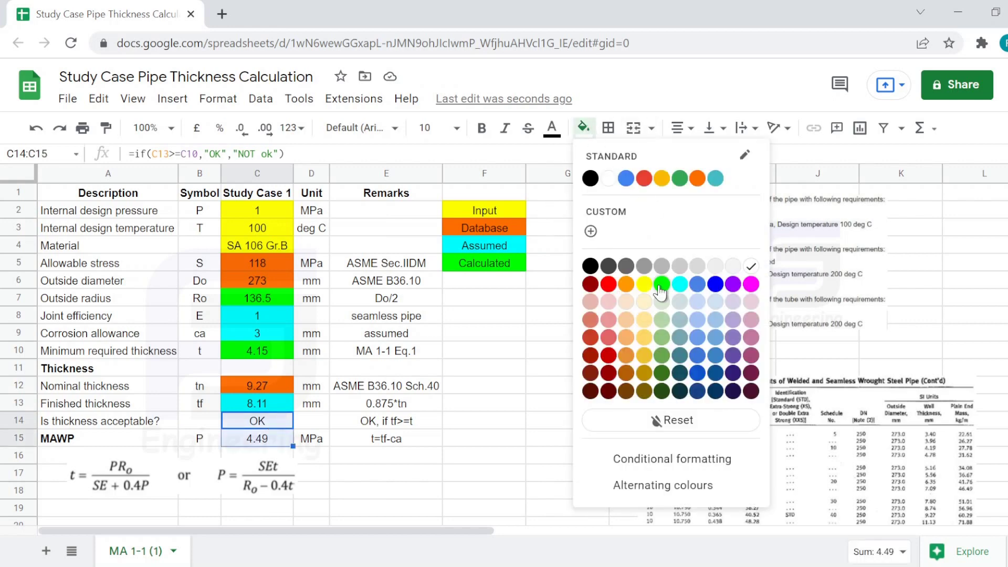
click(663, 284)
click(496, 479)
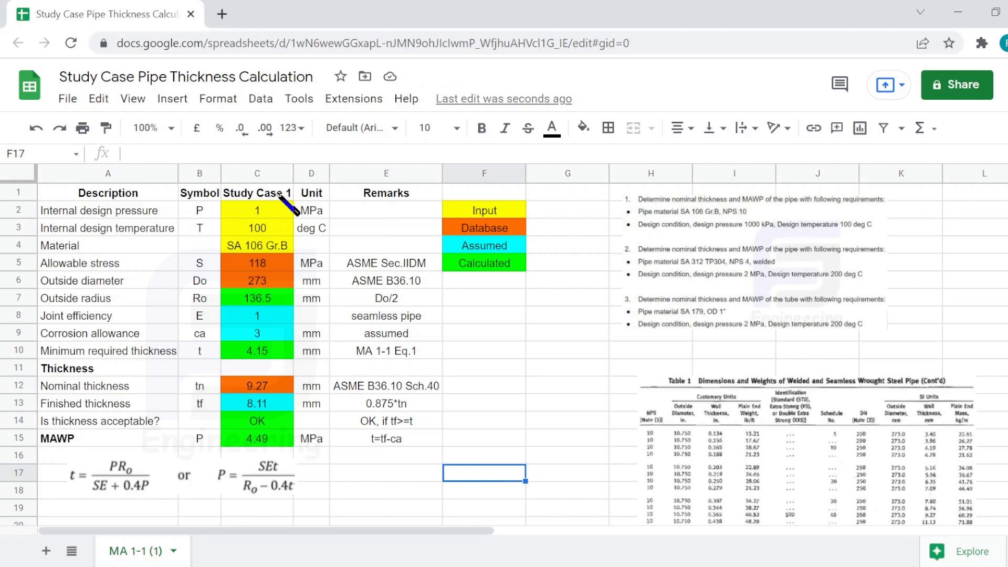
- Duplicate the Study Case 1 column into a new column D beside it and title it "Study Case 2"
right_click(265, 170)
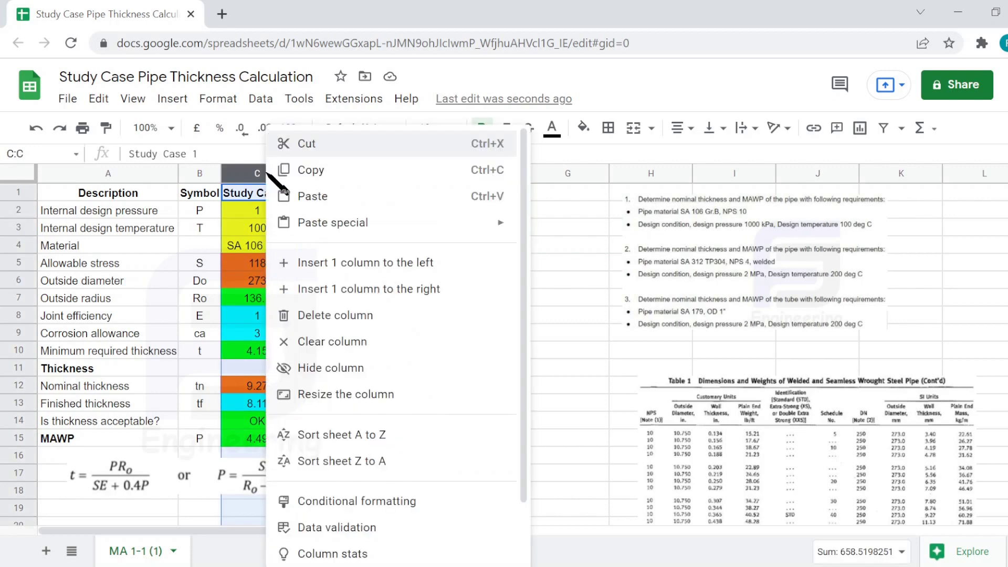
click(386, 302)
key(ctrl+v)
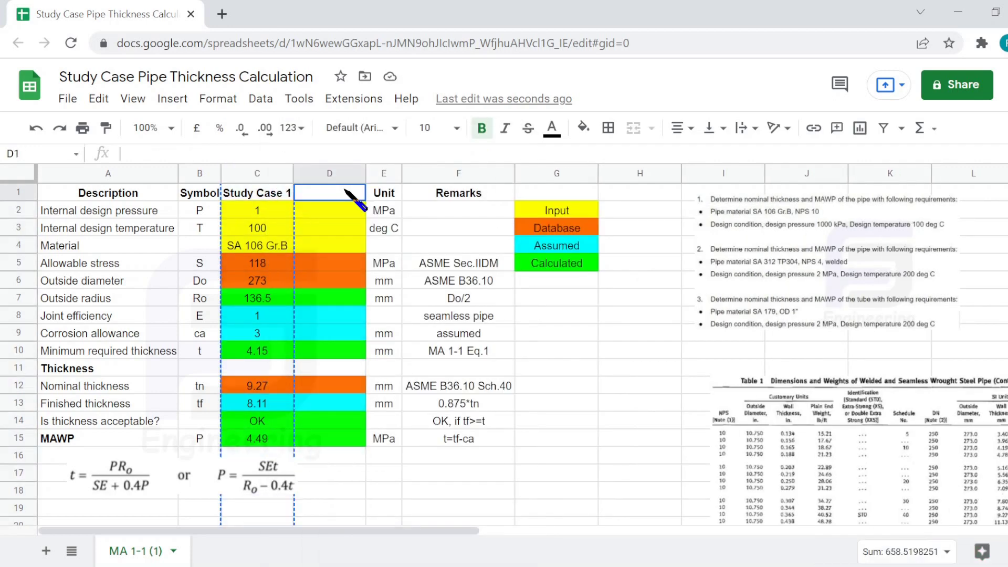
text(Study Case 2)
key(Return)
click(290, 232)
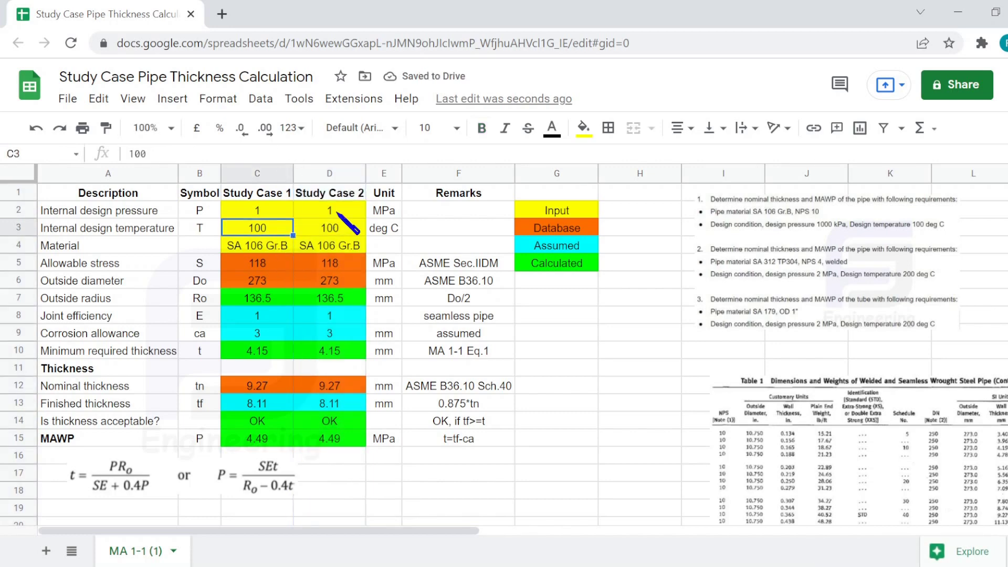
- Insert the B36.10 NPS 4.JPG image from the Drive Screenshot folder over the cells below the thickness formulas
click(330, 212)
click(172, 99)
mouse_move(200, 301)
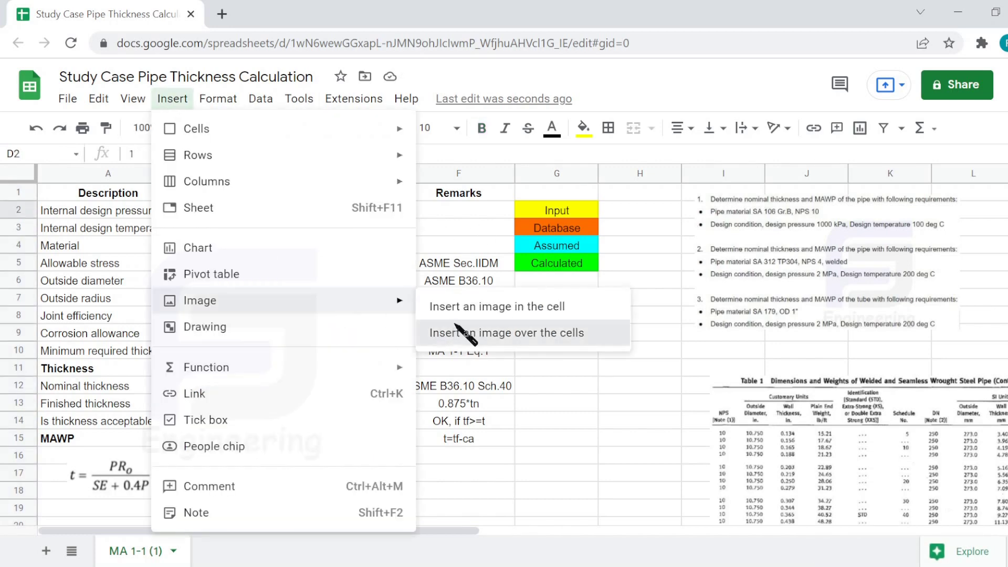
click(462, 330)
double_click(724, 290)
double_click(493, 288)
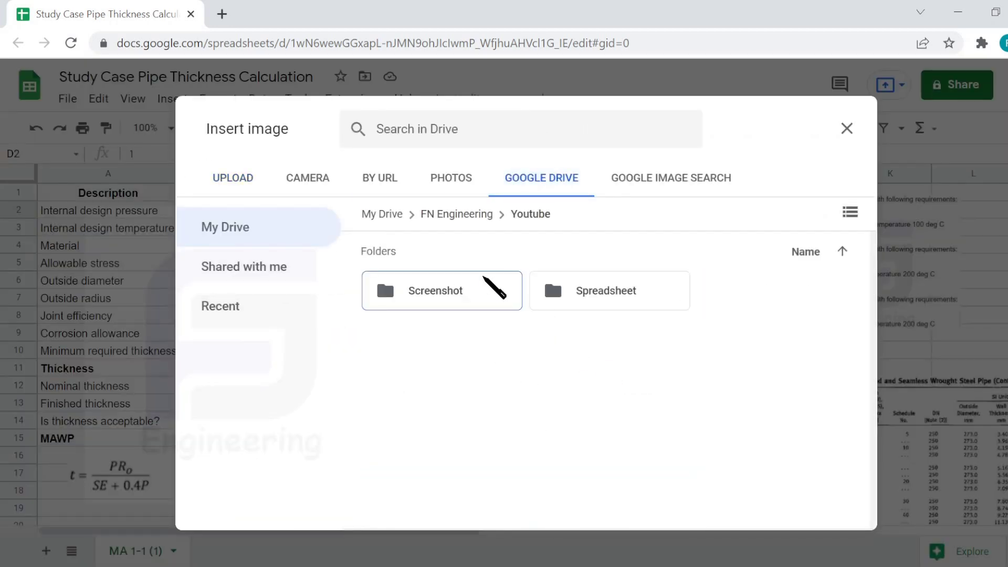
double_click(493, 288)
double_click(500, 333)
scroll(483, 441, down, 5)
scroll(483, 441, up, 10)
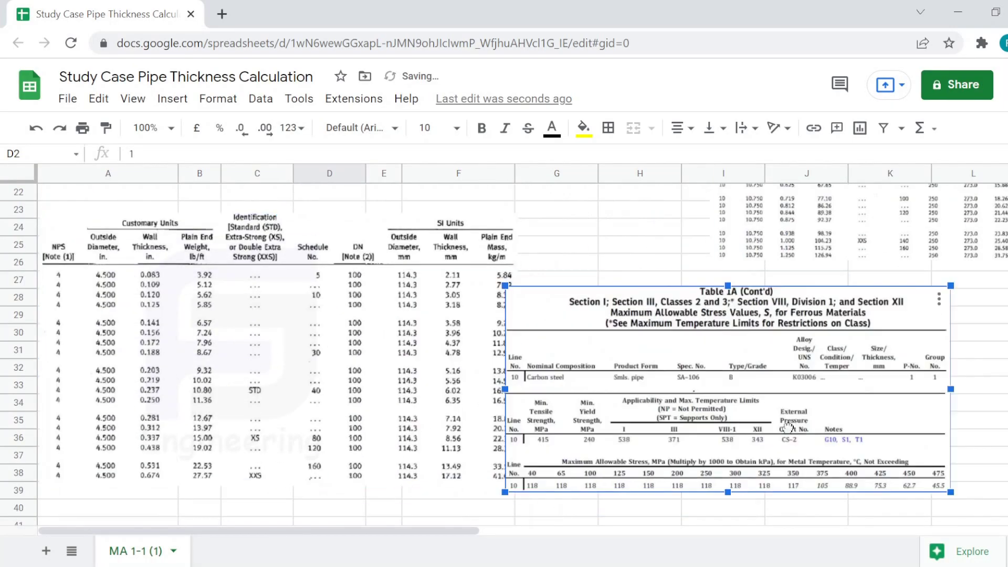
- Insert the SA-312 TP304 allowable stress table image from the Drive Screenshot folder over the cells below the NPS 4 table
click(173, 98)
mouse_move(200, 301)
click(462, 329)
click(541, 178)
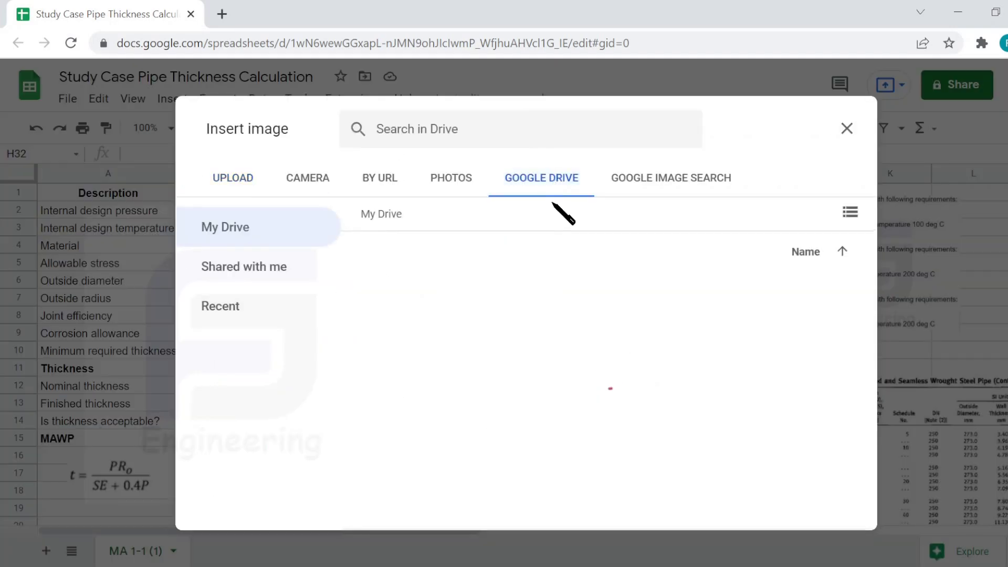
double_click(582, 336)
double_click(447, 284)
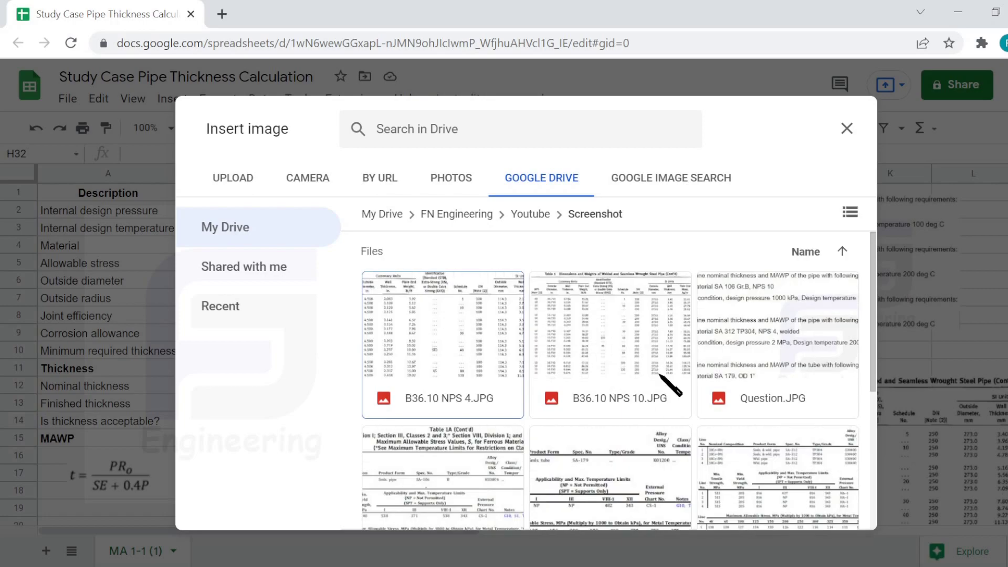
scroll(668, 387, down, 3)
double_click(787, 341)
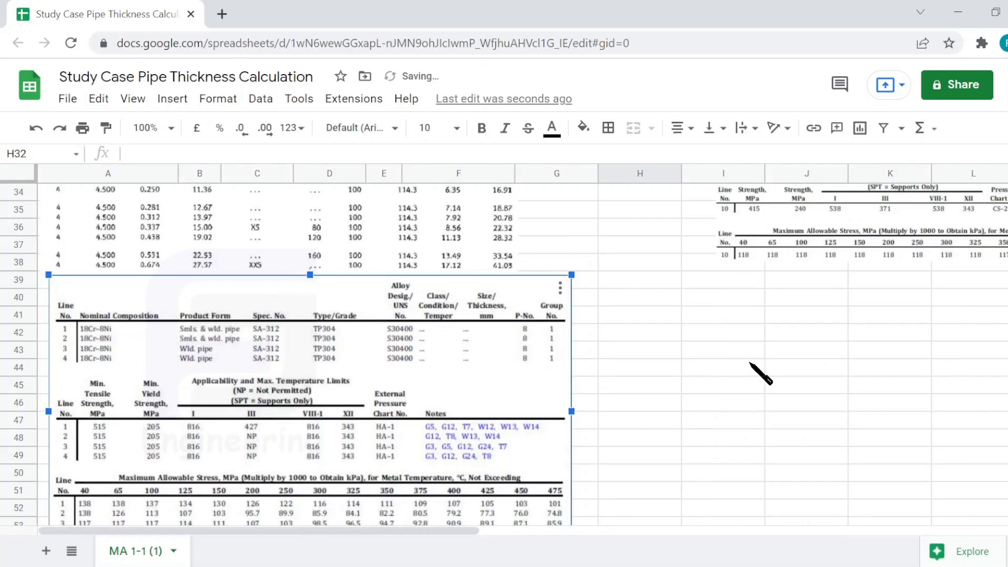
click(714, 386)
scroll(683, 386, up, 10)
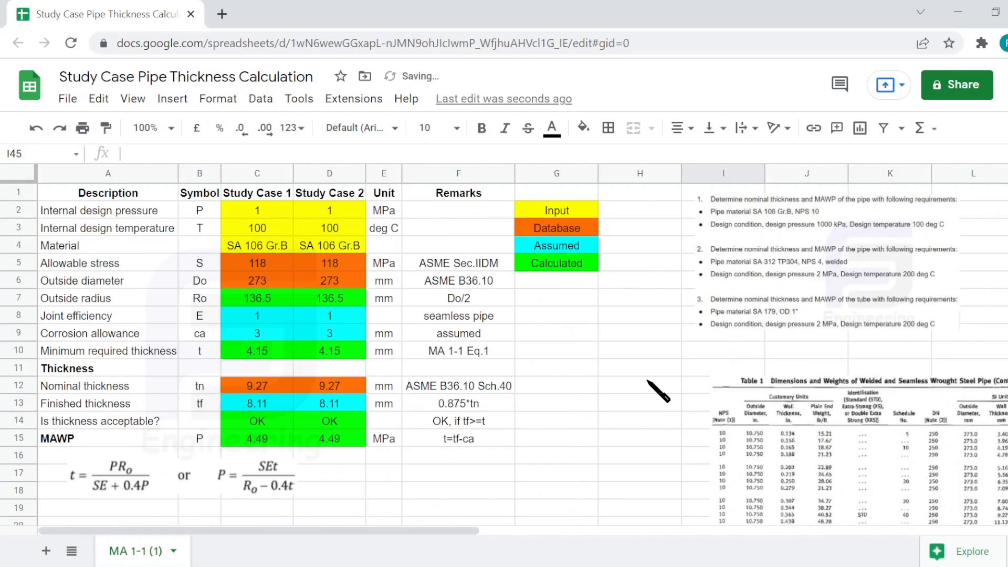
- Set Study Case 2's internal design pressure to 2 MPa and its internal design temperature to 200 deg C
click(351, 240)
click(348, 217)
key(Down)
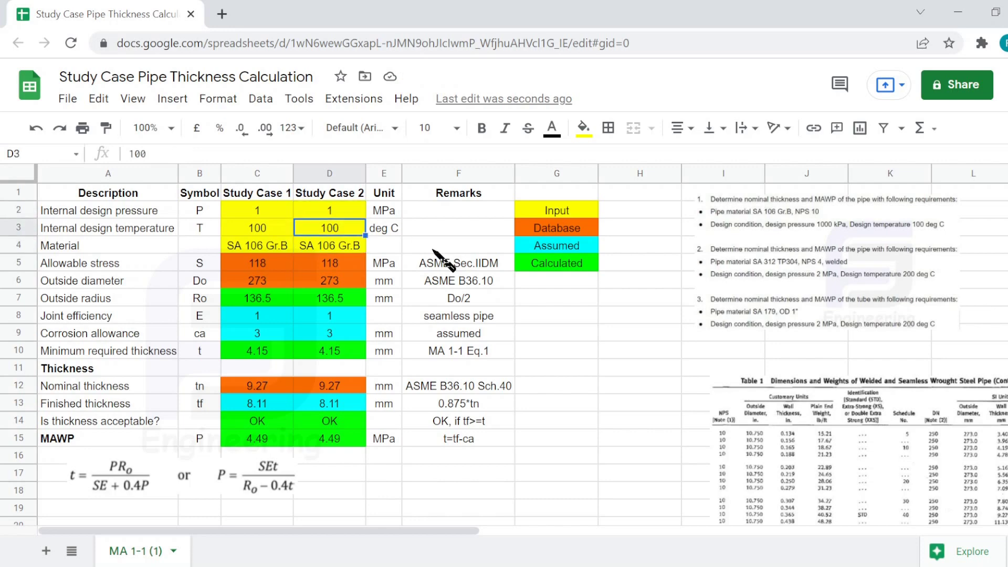
key(Up)
text(2)
key(Return)
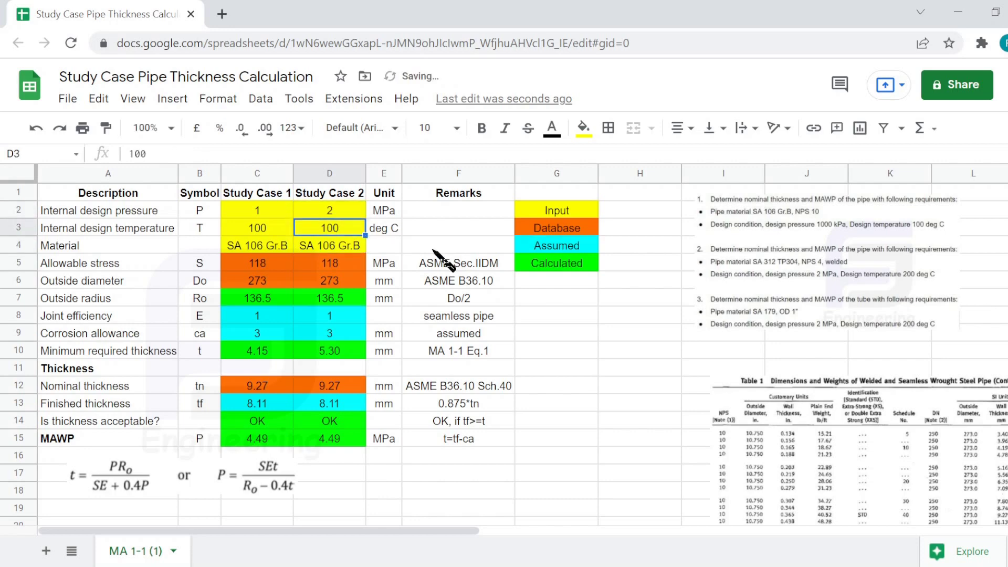
text(200)
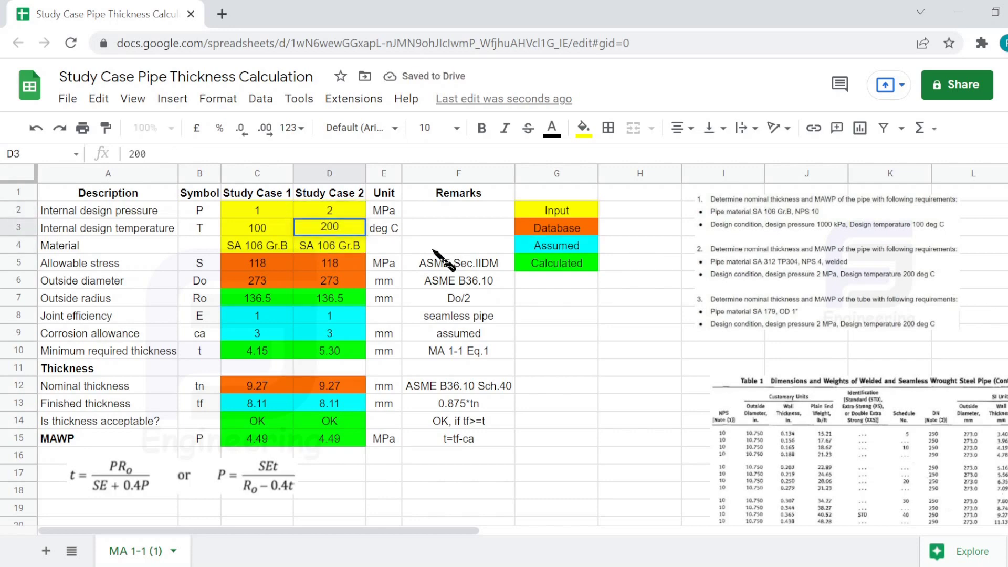
key(Return)
- Set Study Case 2's material to "SA 312 TP304, welded" and fit column D's width to its content
text(SA 312 TP304,)
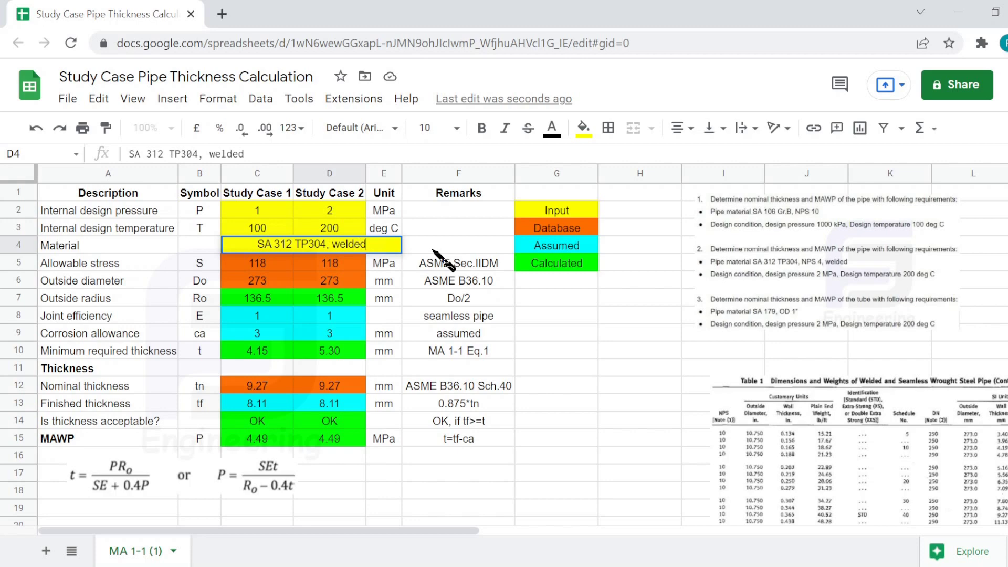
key(Return)
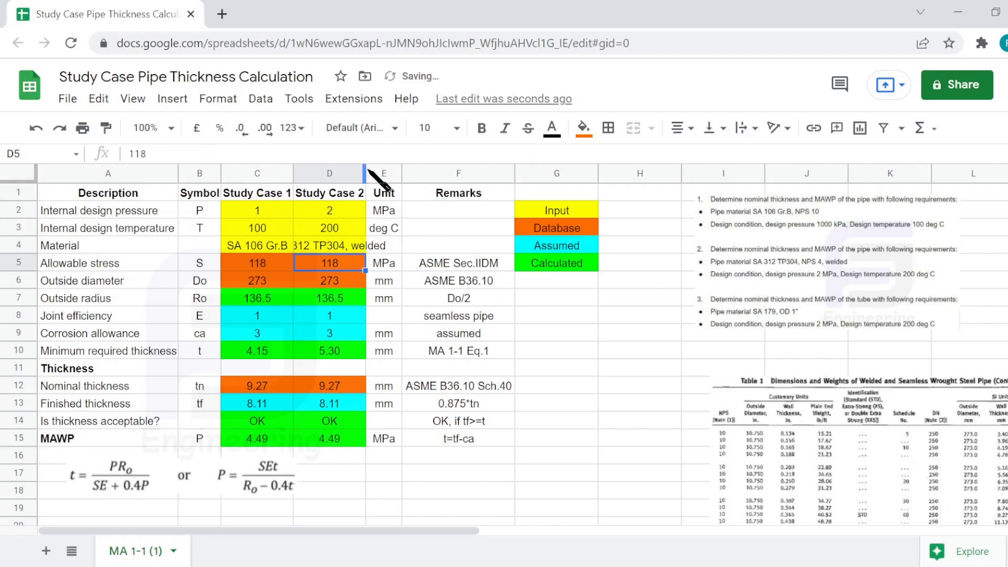
double_click(366, 173)
- Look up the SA-312 TP304 welded pipe's allowable stress at 200 °C and enter 107 MPa for Study Case 2
scroll(350, 270, down, 14)
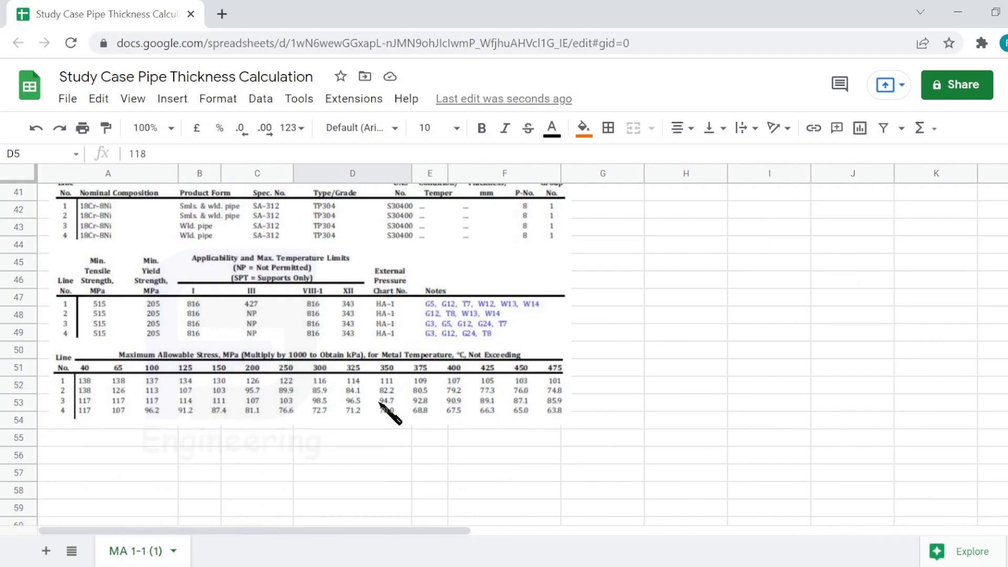
scroll(218, 286, up, 2)
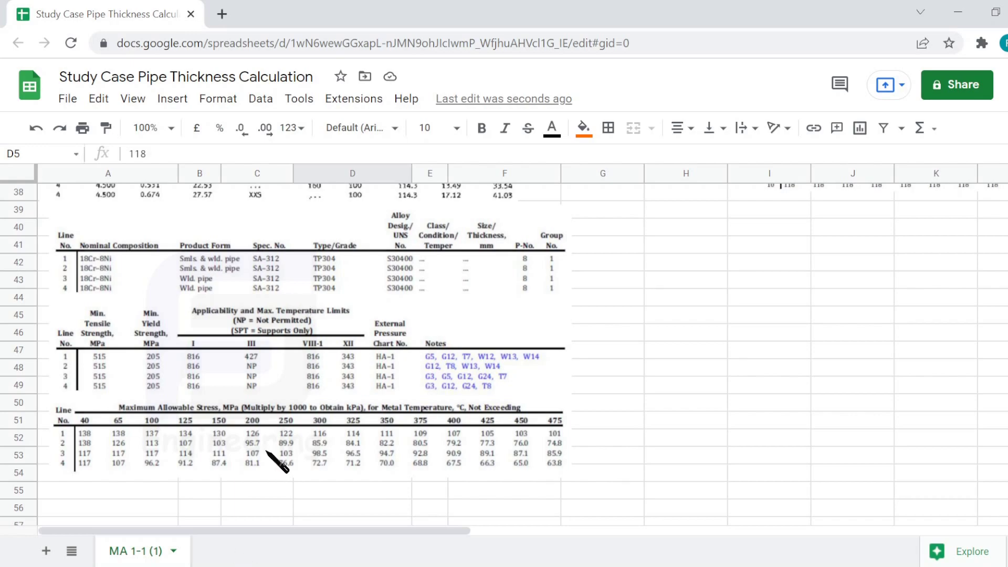
scroll(274, 405, up, 12)
text(107)
key(Return)
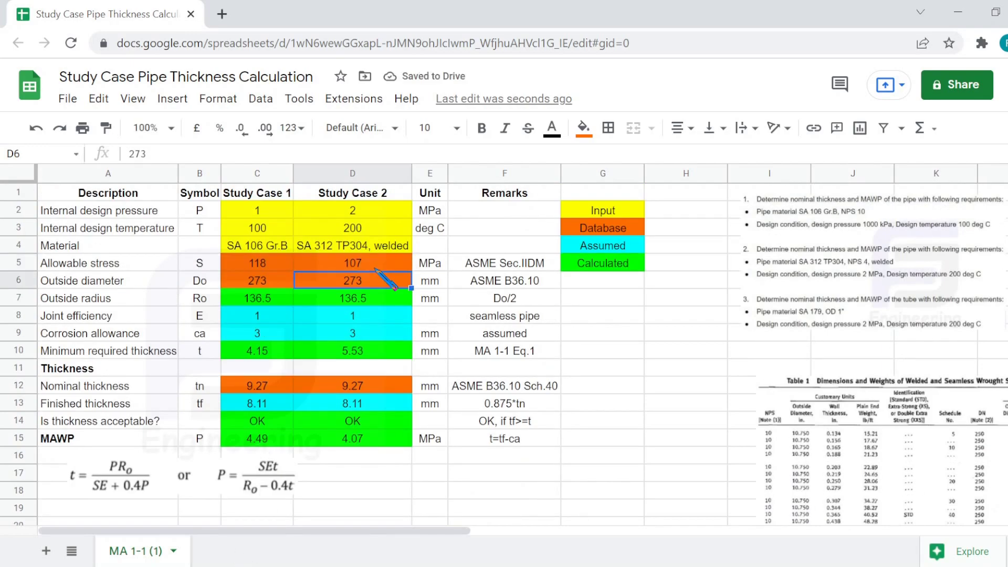
- Look up the NPS 4 outside diameter in the B36.10 table and enter 114.3 mm for Study Case 2
scroll(386, 278, down, 12)
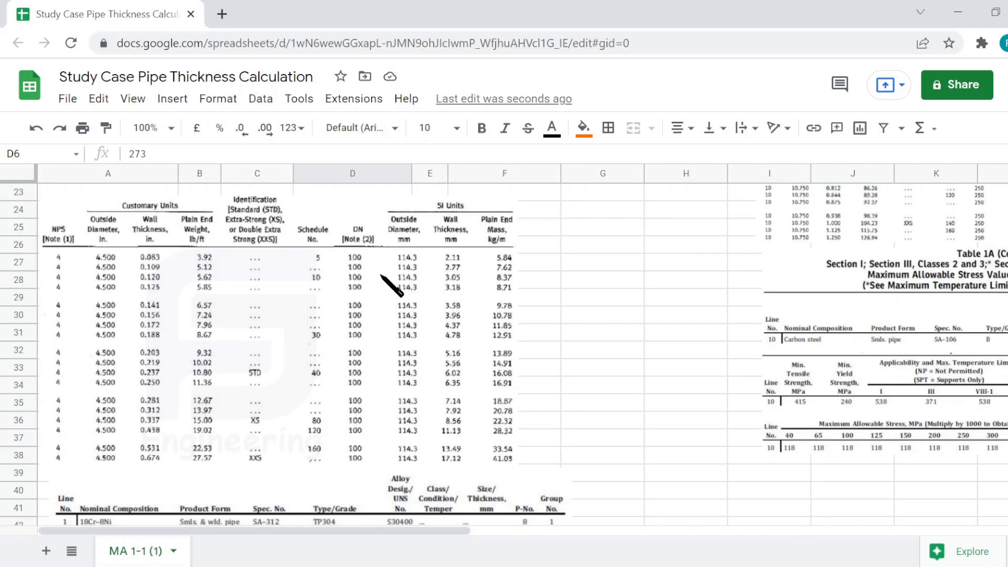
scroll(449, 332, up, 12)
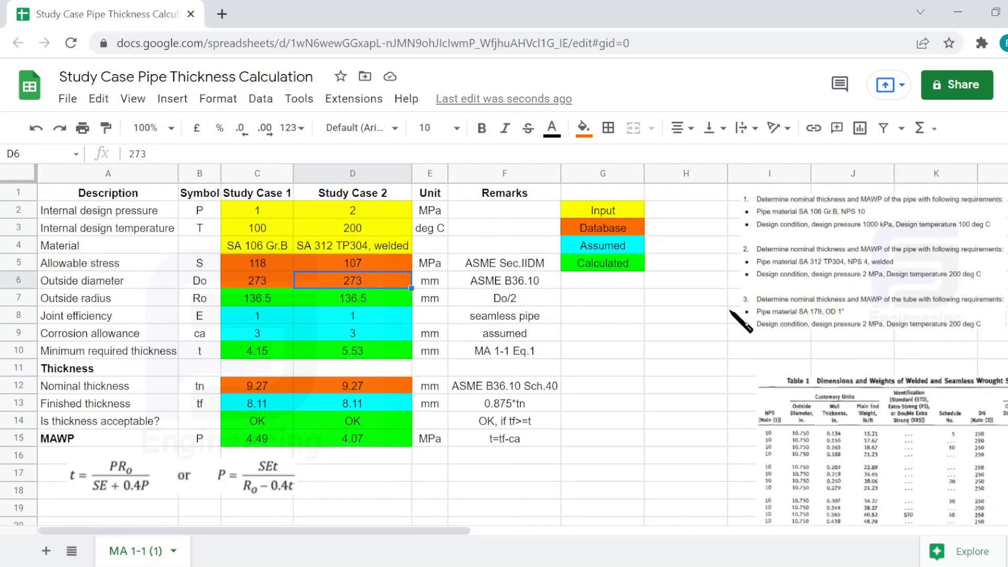
text(114.3)
key(Return)
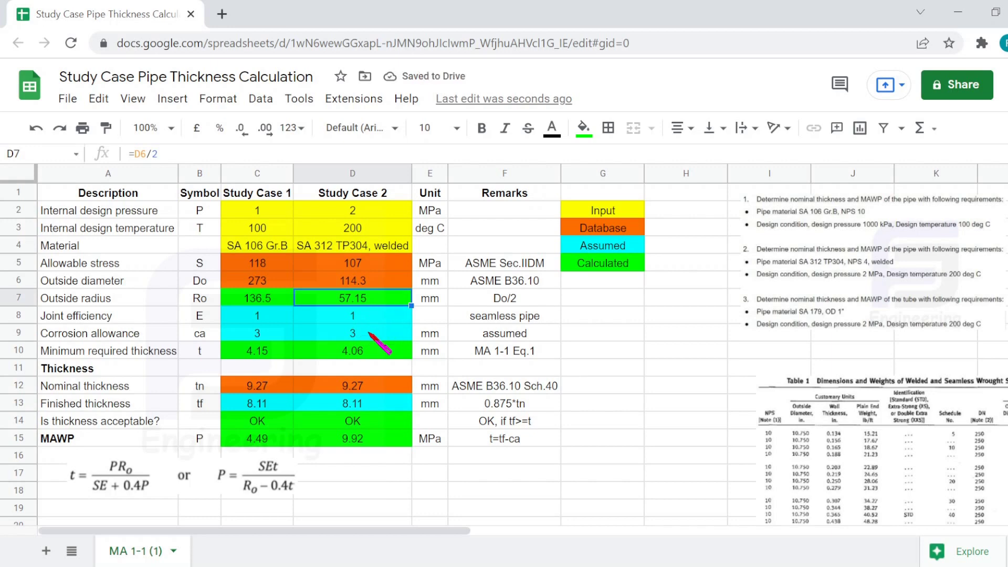
- Extend the joint efficiency remark to "seamless pipe, welded pipe (has included in allowable stress)" and fit the Remarks column to its content
click(547, 320)
double_click(548, 319)
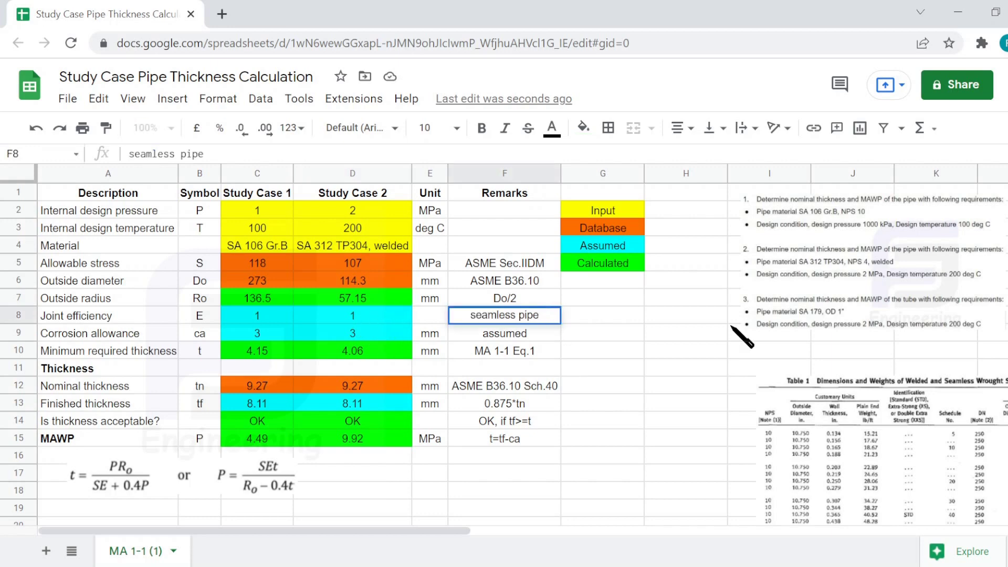
text(, welded pipe (has included in allowable stress))
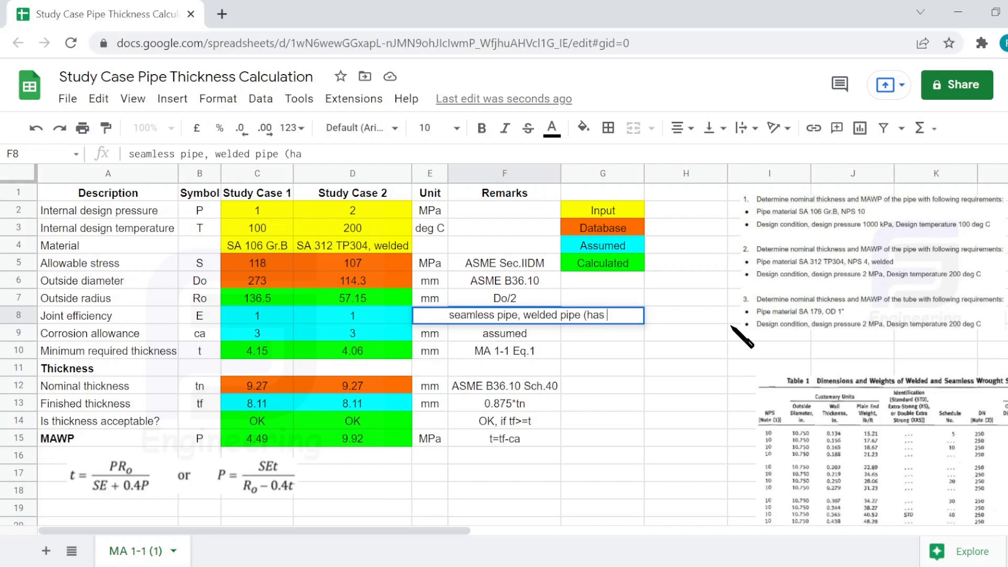
key(Return)
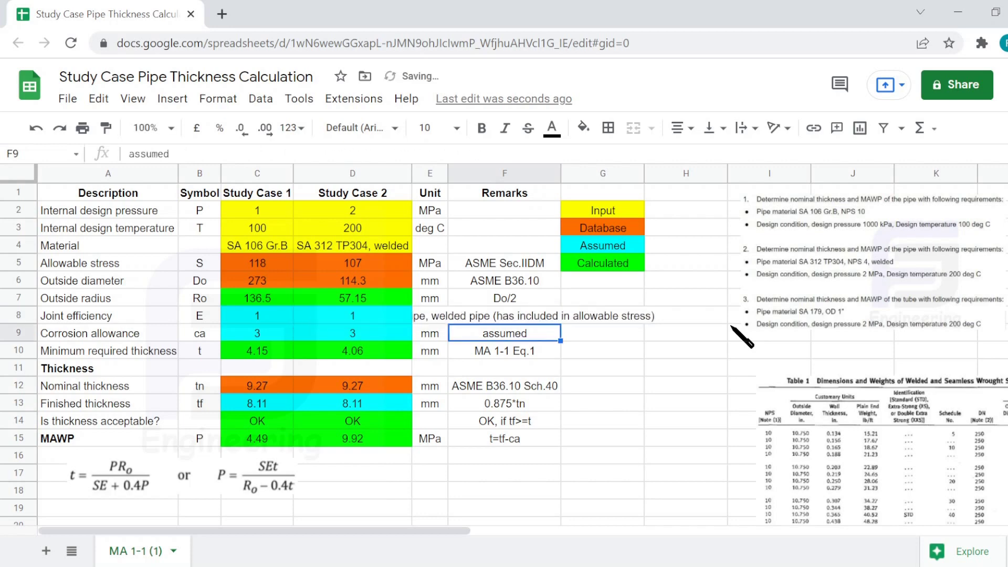
double_click(561, 173)
- Split the joint efficiency remark into two lines, with "seamless pipe" above the welded pipe note and no comma between them
click(689, 316)
key(BackSpace)
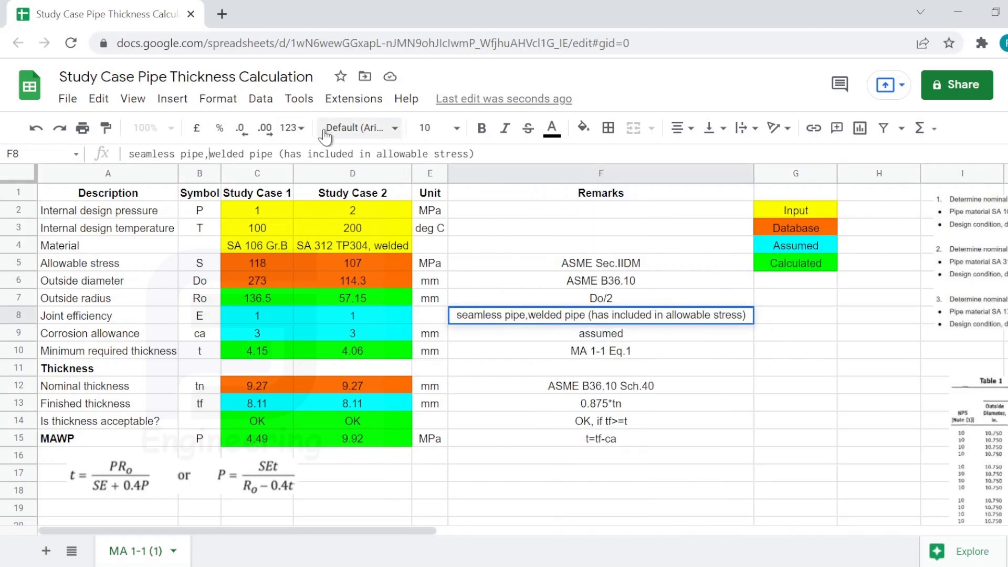
key(shift+Return)
key(Down)
key(F2)
key(BackSpace)
key(ctrl+Return)
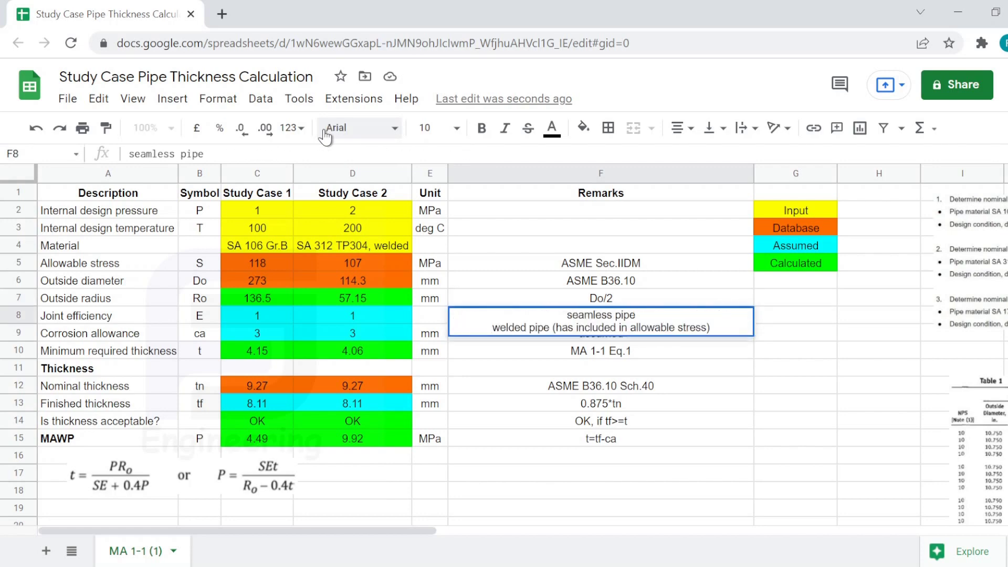
- Shorten the remark's second line to "welded pipe (included in allowable stress)" and refit the Remarks column's width
key(Right)
key(Delete)
key(Delete)
key(Delete)
key(Delete)
key(Return)
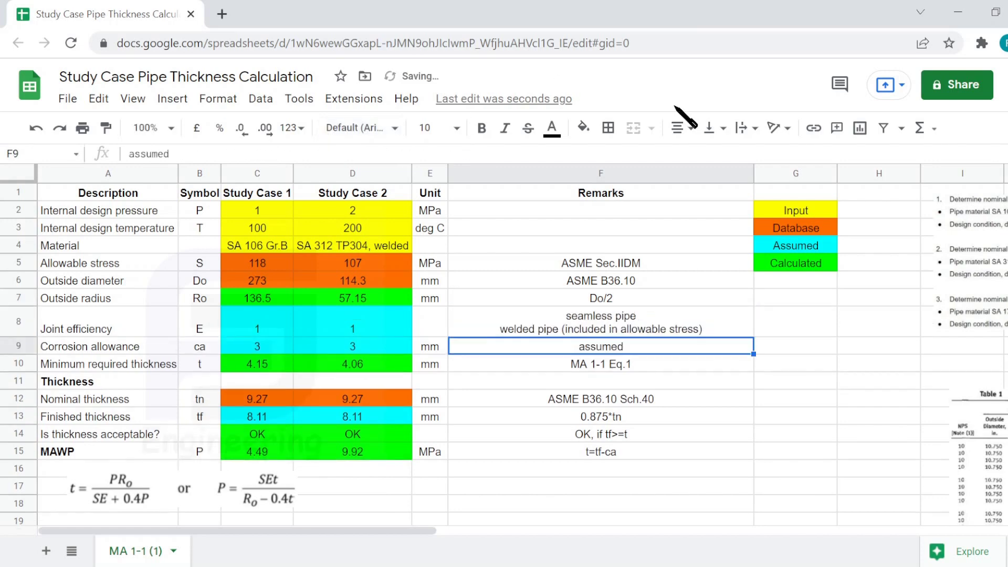
double_click(755, 173)
- Set Study Case 2's corrosion allowance to 0 mm and review its minimum required thickness formula
click(446, 322)
click(324, 319)
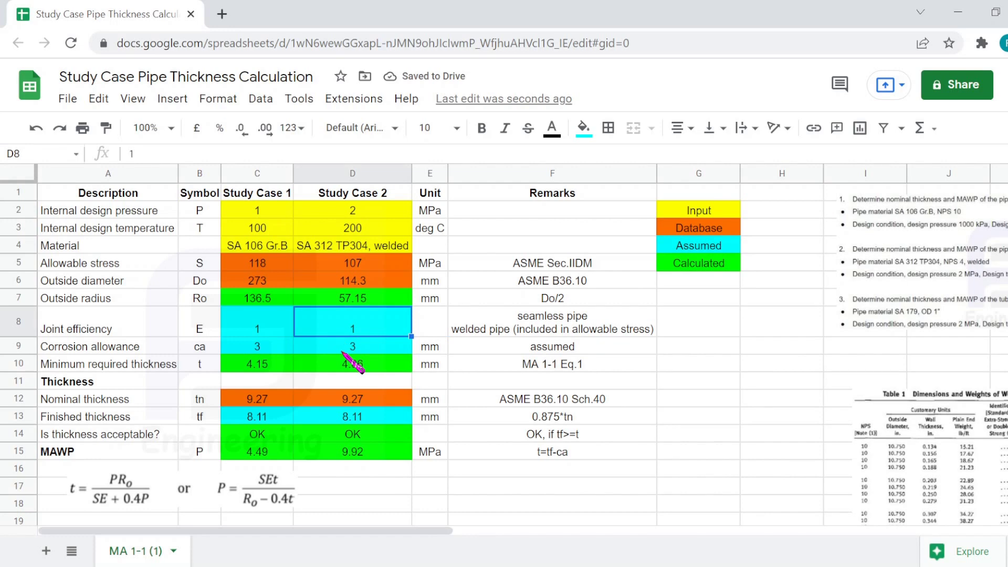
click(342, 351)
text(0)
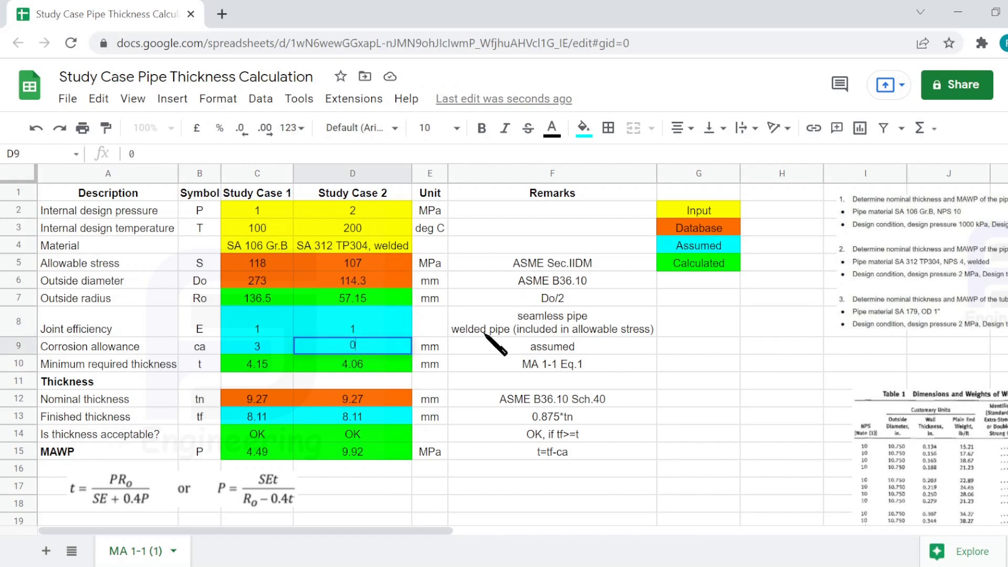
key(Return)
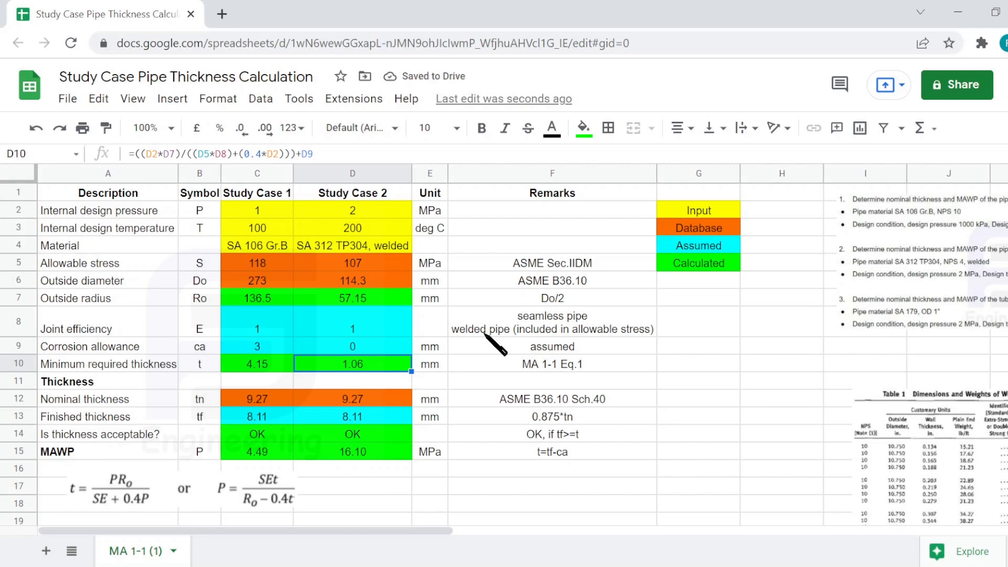
click(325, 154)
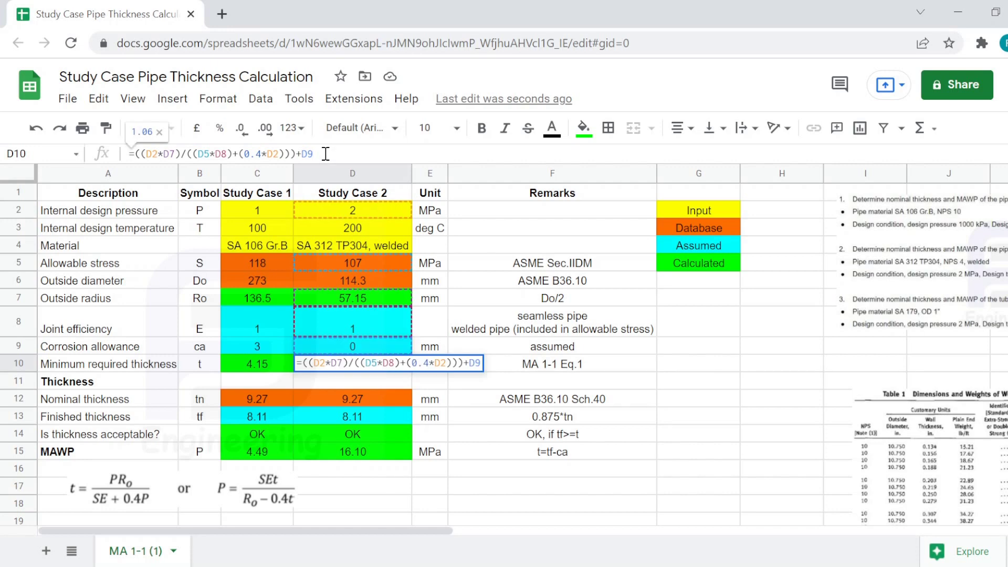
key(Return)
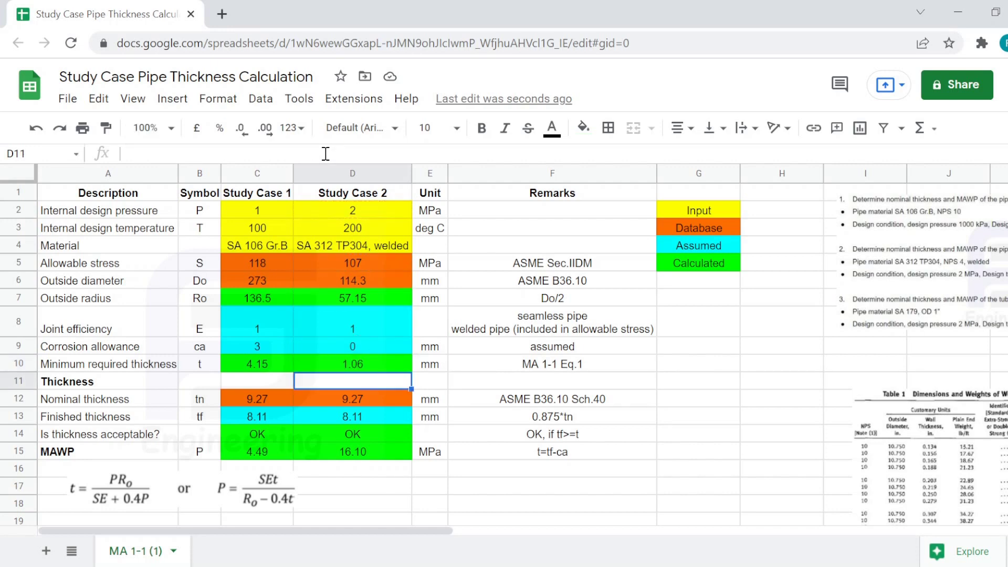
- Look up the NPS 4 Schedule 40 wall thickness in the B36.10 table and enter 6.02 mm as Study Case 2's nominal thickness
key(Down)
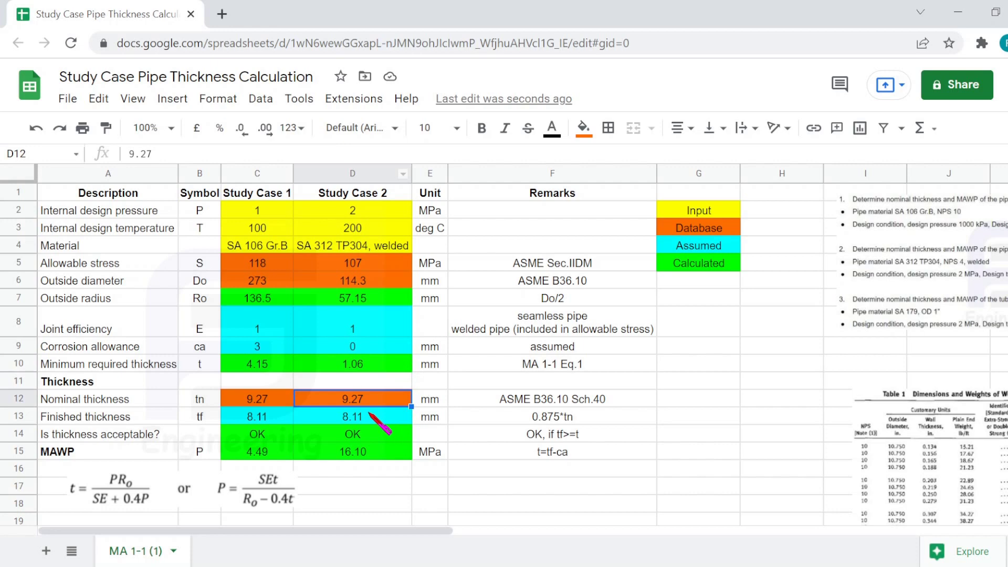
scroll(369, 413, down, 6)
scroll(369, 413, down, 1)
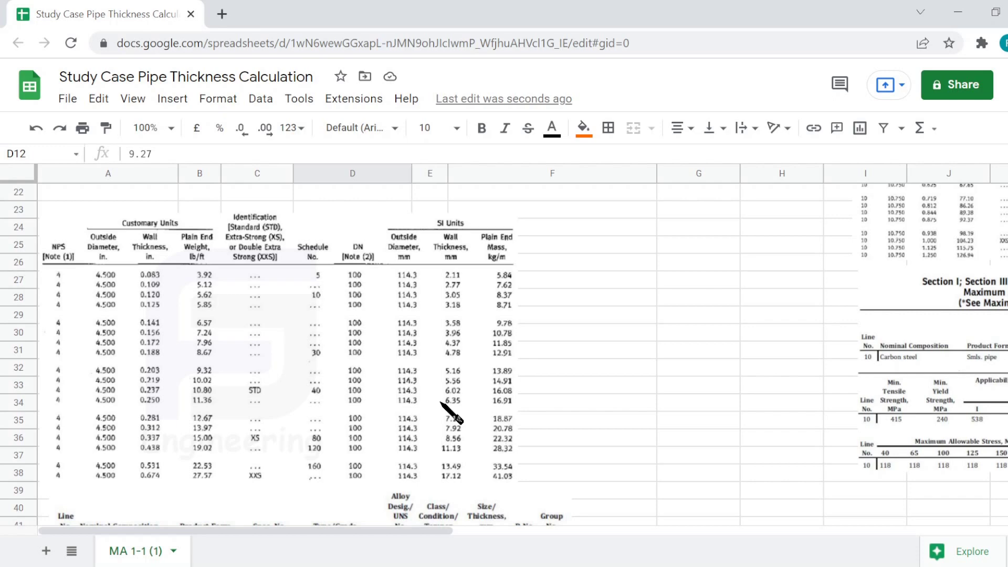
scroll(441, 403, up, 7)
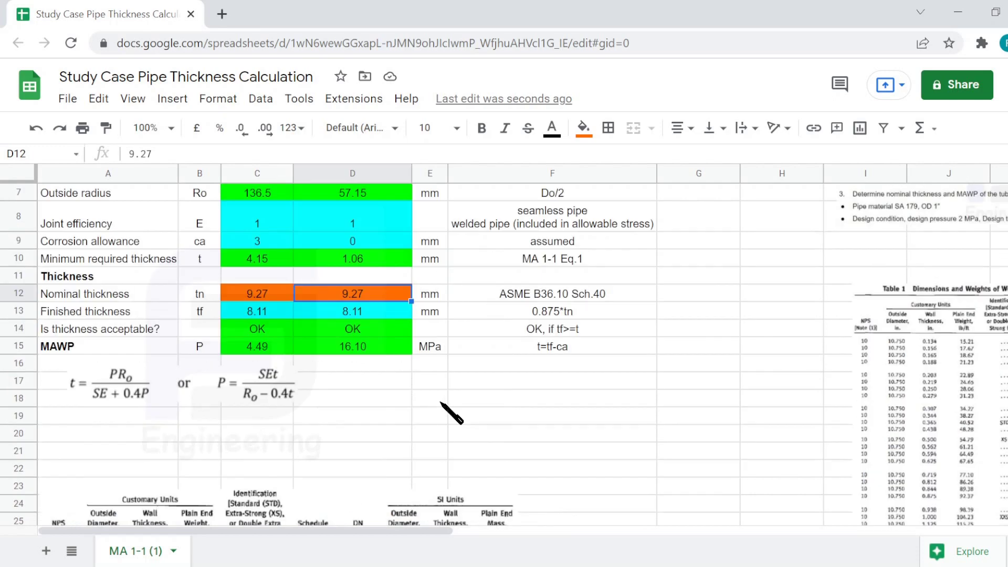
text(6.02)
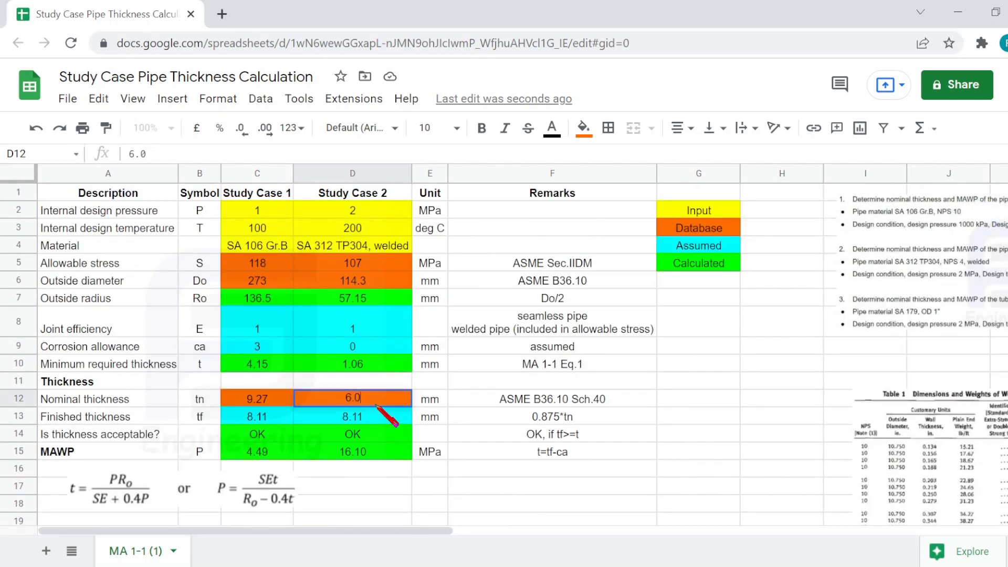
key(Return)
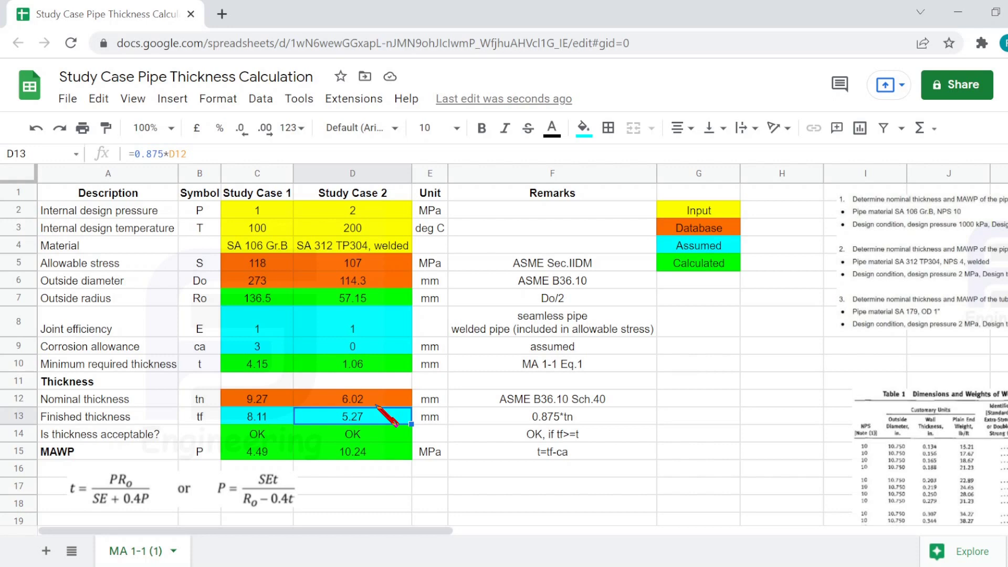
- Insert a column after Study Case 2, copy the Study Case 2 column into it and head it "Study Case 3"
right_click(370, 173)
click(457, 286)
click(367, 173)
key(ctrl+c)
click(488, 194)
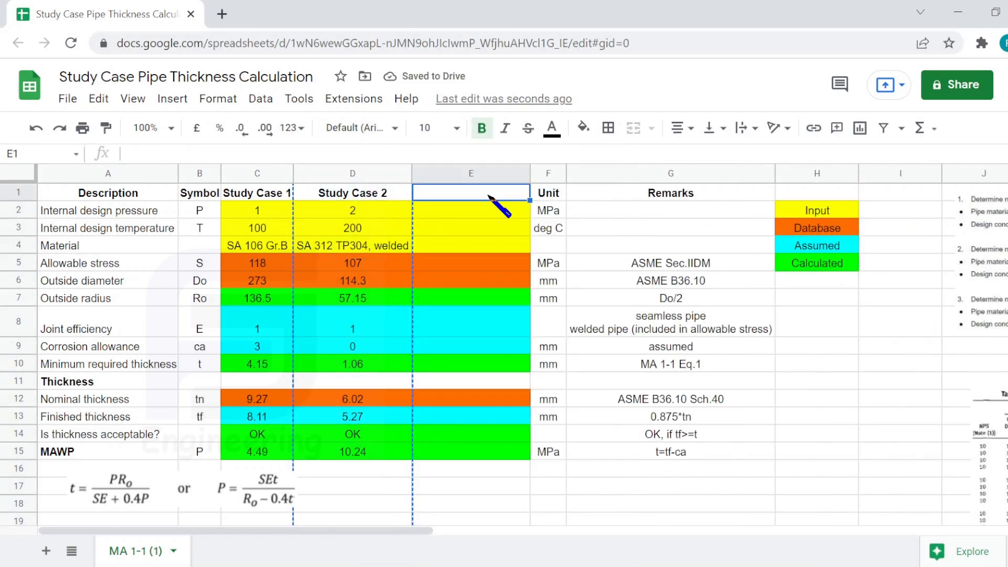
key(ctrl+v)
text(Study Case 3)
- Insert the SA-179 allowable stress table from Google Drive as an image over the cells, beside the SA-312 tables
click(583, 485)
scroll(531, 399, down, 7)
click(173, 99)
mouse_move(269, 310)
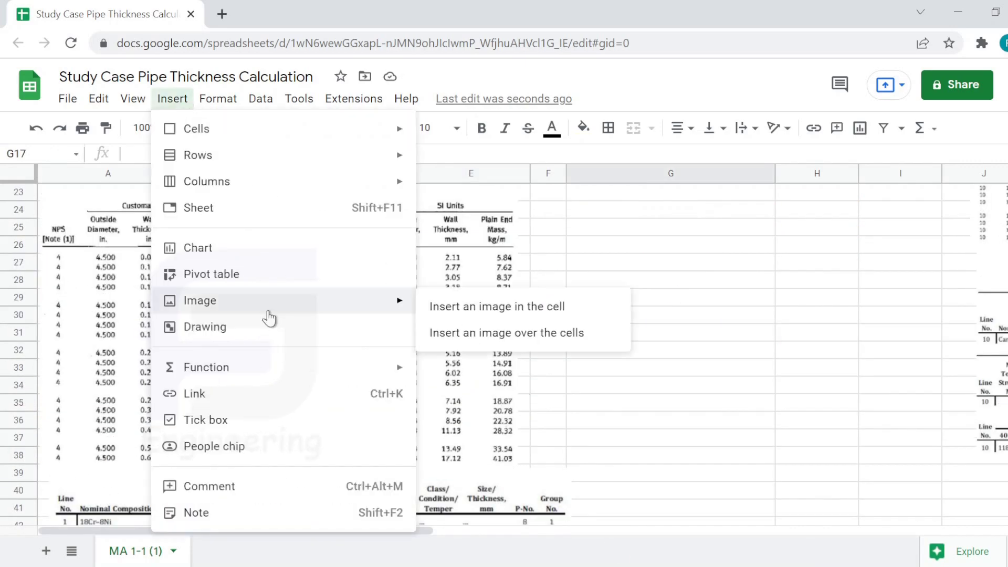
click(507, 332)
click(541, 178)
double_click(735, 288)
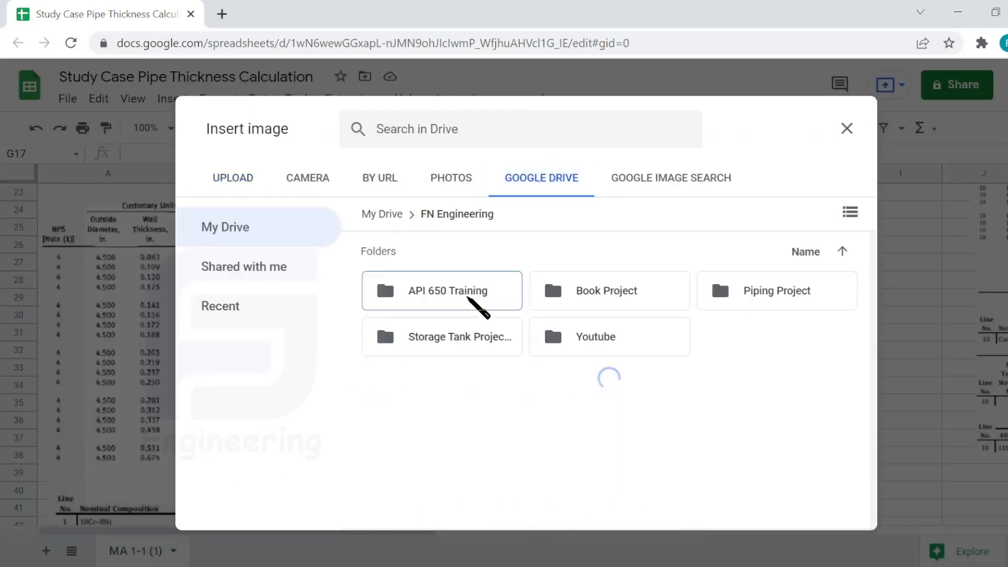
double_click(596, 336)
double_click(446, 286)
double_click(514, 369)
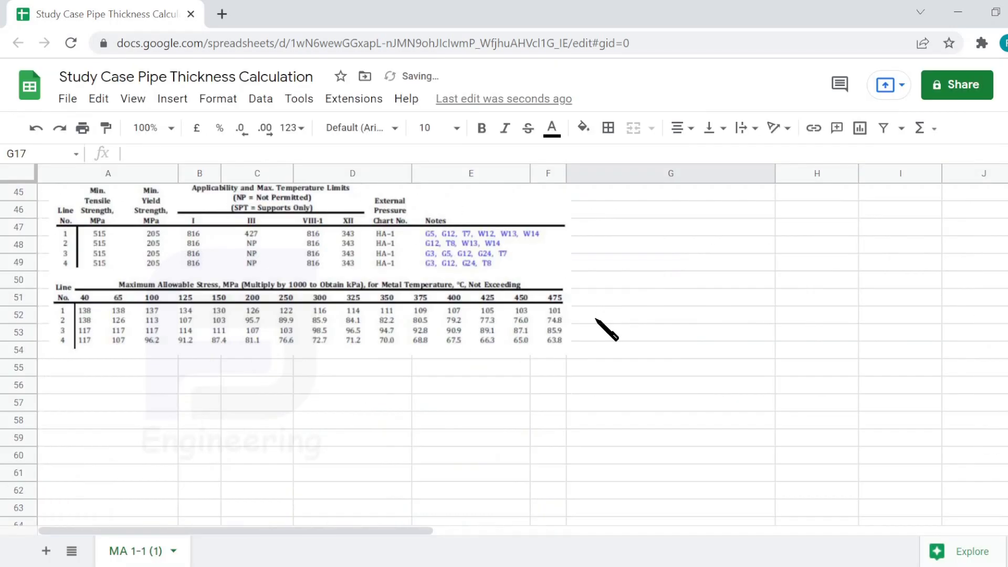
scroll(667, 344, down, 7)
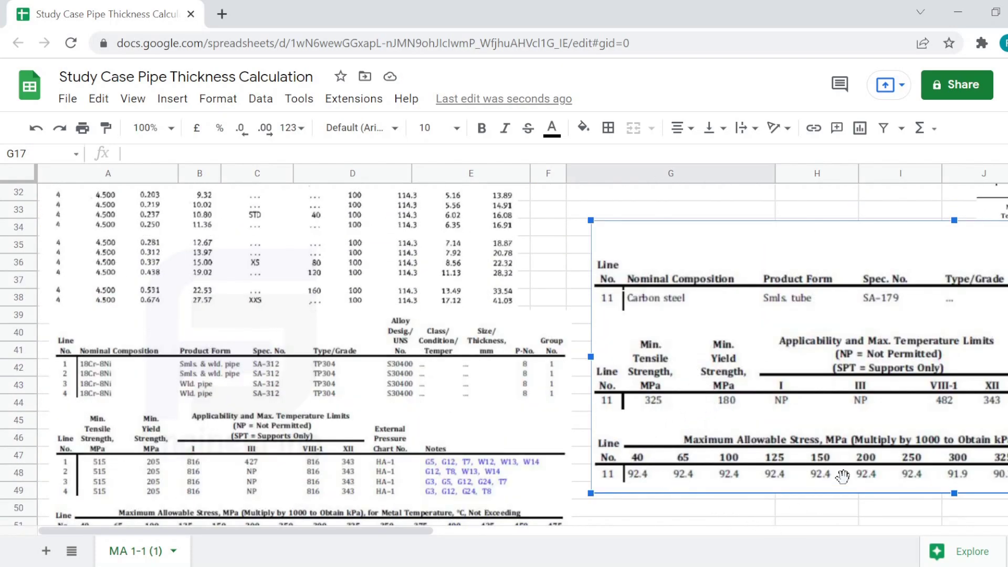
- Move the image of the study case requirements up, next to the Remarks column, to read Study Case 3's conditions
scroll(882, 452, up, 10)
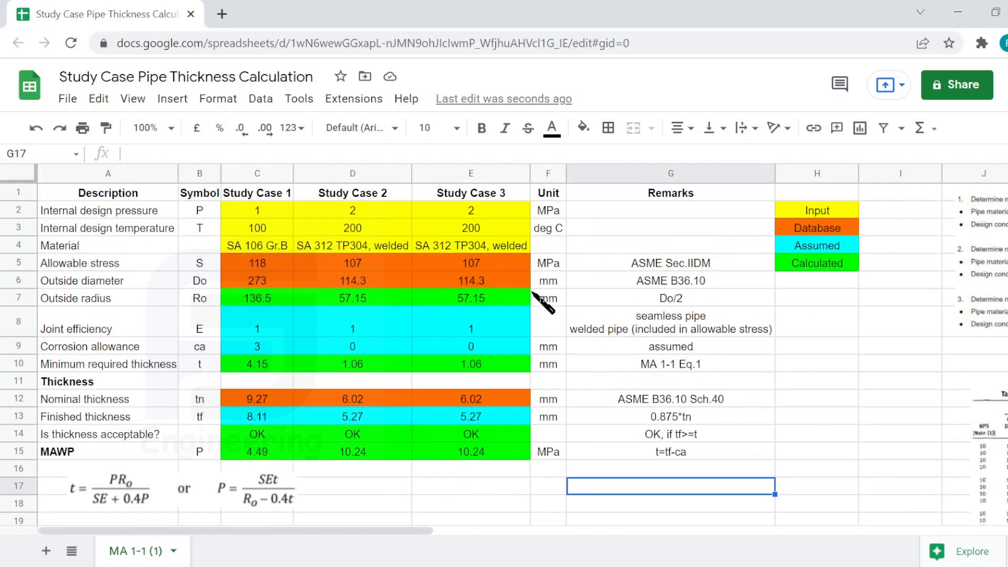
click(496, 229)
scroll(929, 284, down, 1)
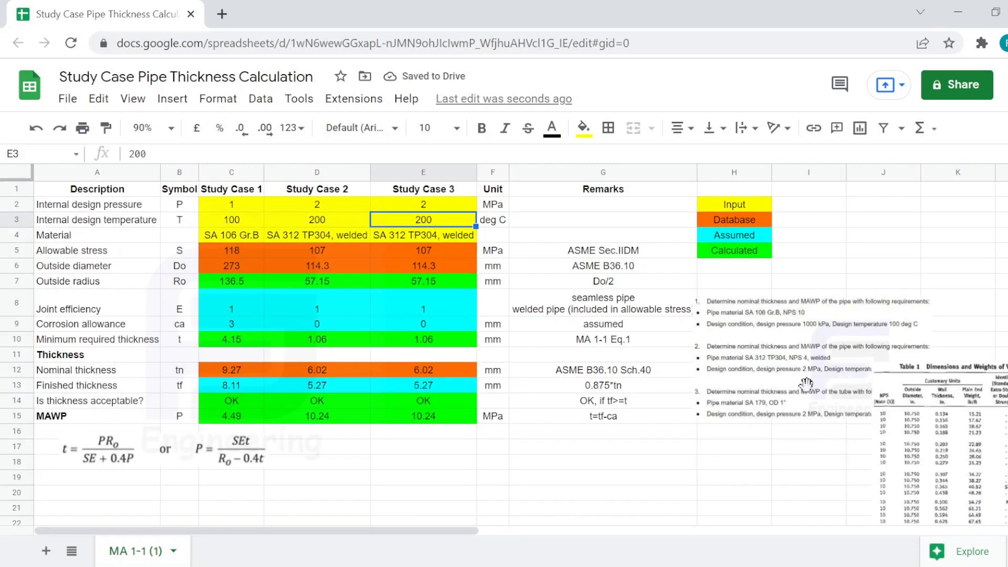
click(806, 383)
drag(806, 384, 798, 338)
- Set Study Case 3's material to "SA 179" and fit column E's width to its content
click(814, 446)
text(SA 179)
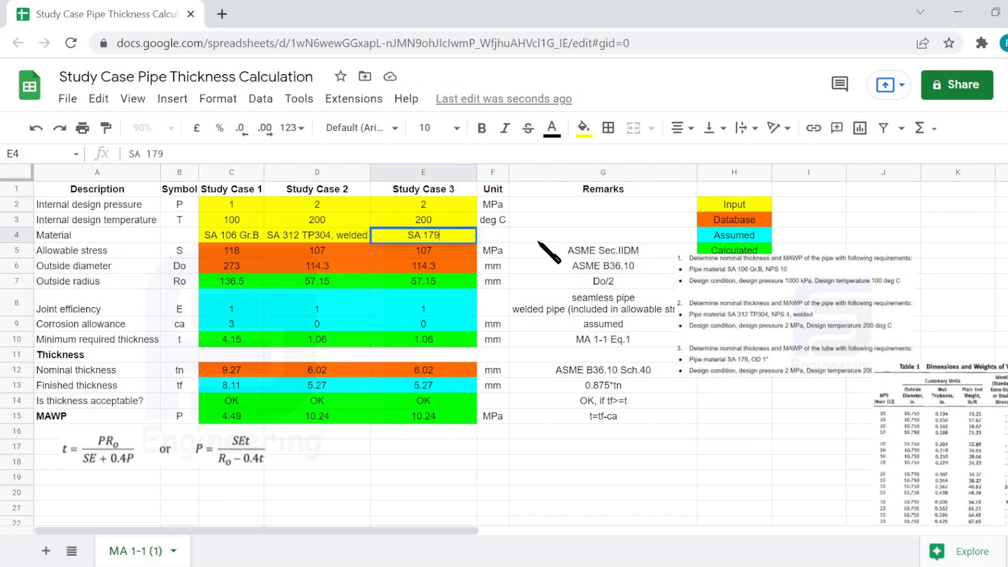
key(Return)
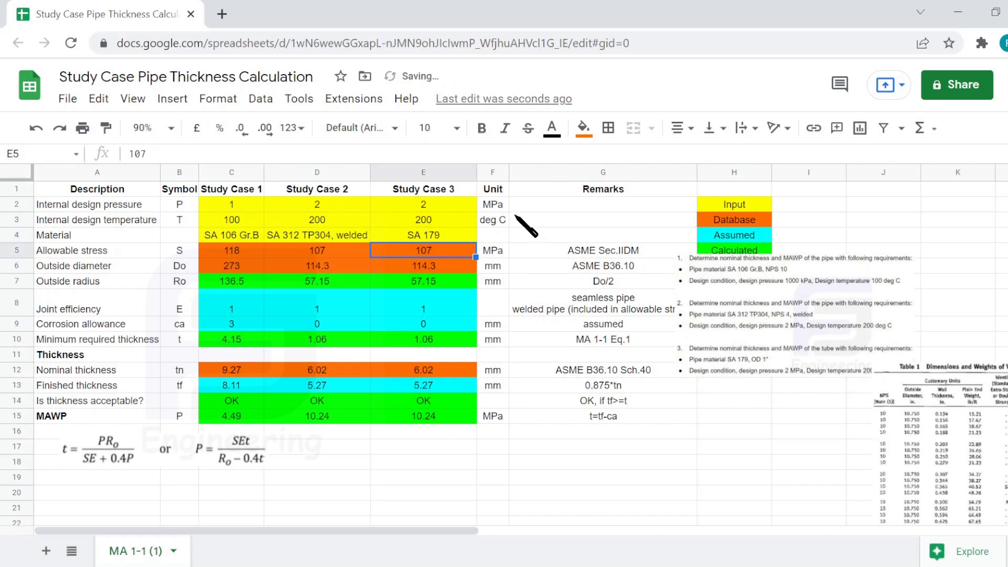
double_click(477, 172)
- Look up the SA-179 tube's allowable stress at 200 °C and enter 92.4 MPa for Study Case 3
click(402, 269)
scroll(475, 344, down, 10)
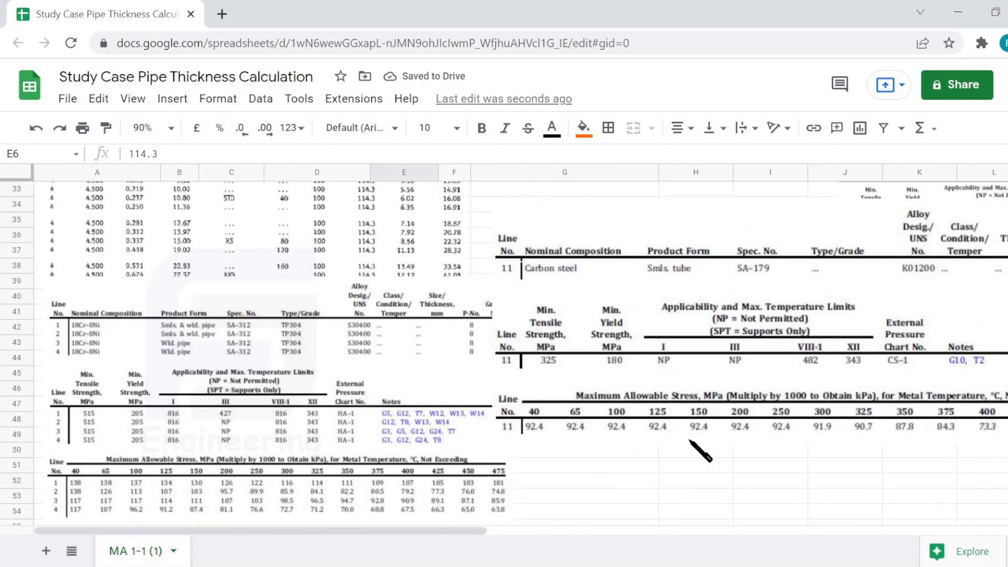
scroll(408, 271, up, 10)
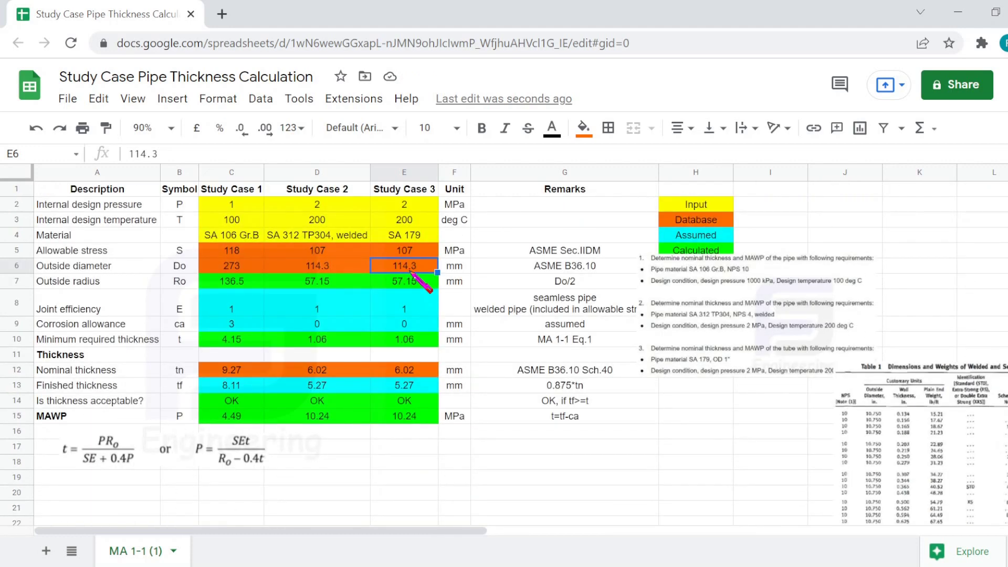
key(Up)
text(92.4)
key(Return)
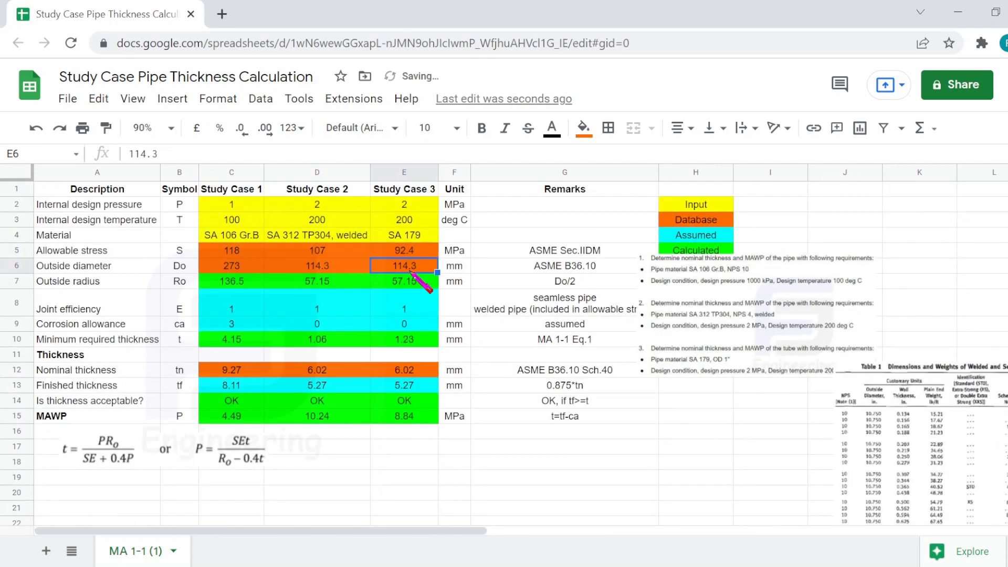
- Set Study Case 3's outside diameter to 25.4 mm and check its joint efficiency and corrosion allowance
text(25.4)
key(Return)
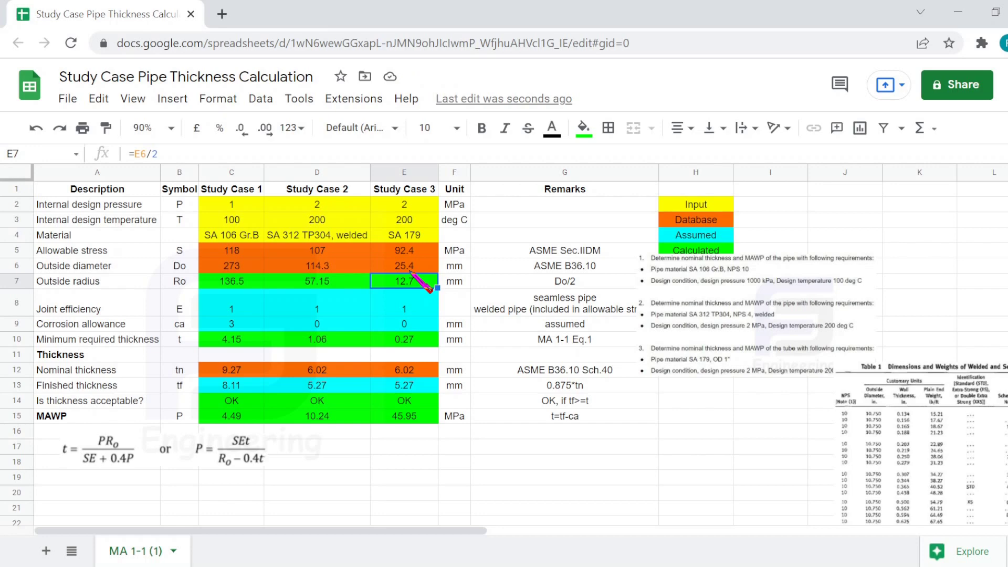
key(Down)
key(Down)
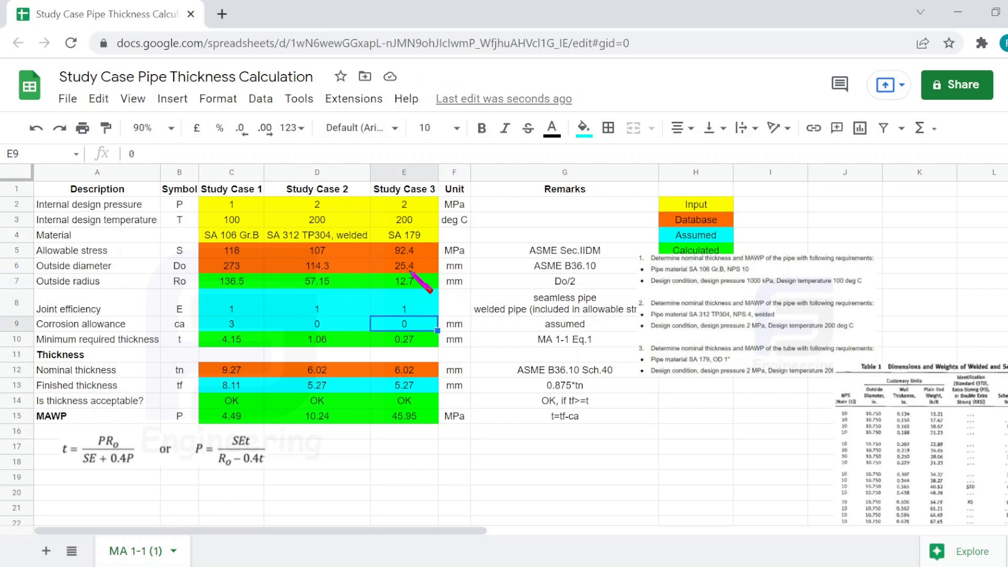
- Place the Birmingham Wire Gage table image below the study case requirements, in front of the overlapping pipe dimensions table
scroll(525, 367, down, 2)
click(556, 462)
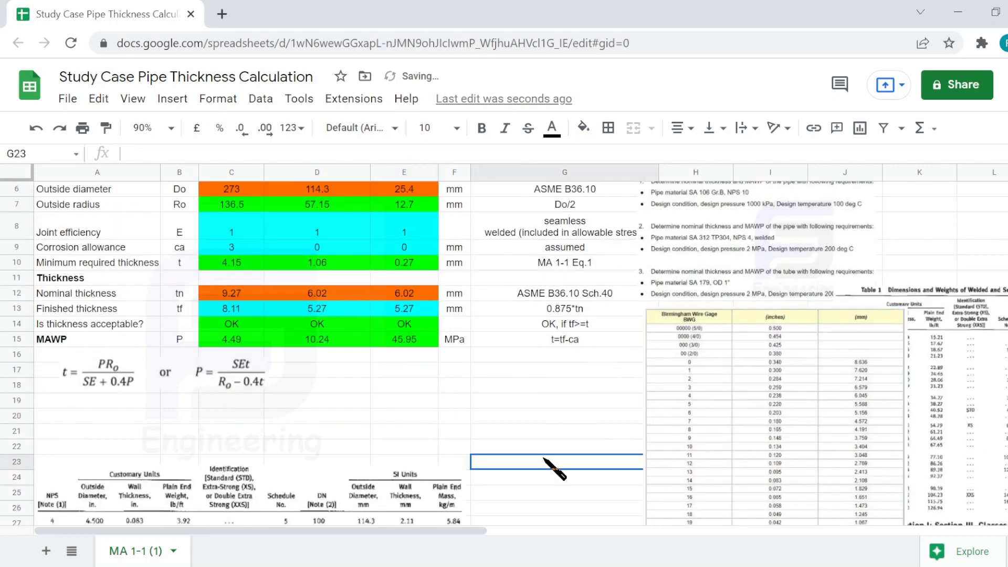
key(ctrl+v)
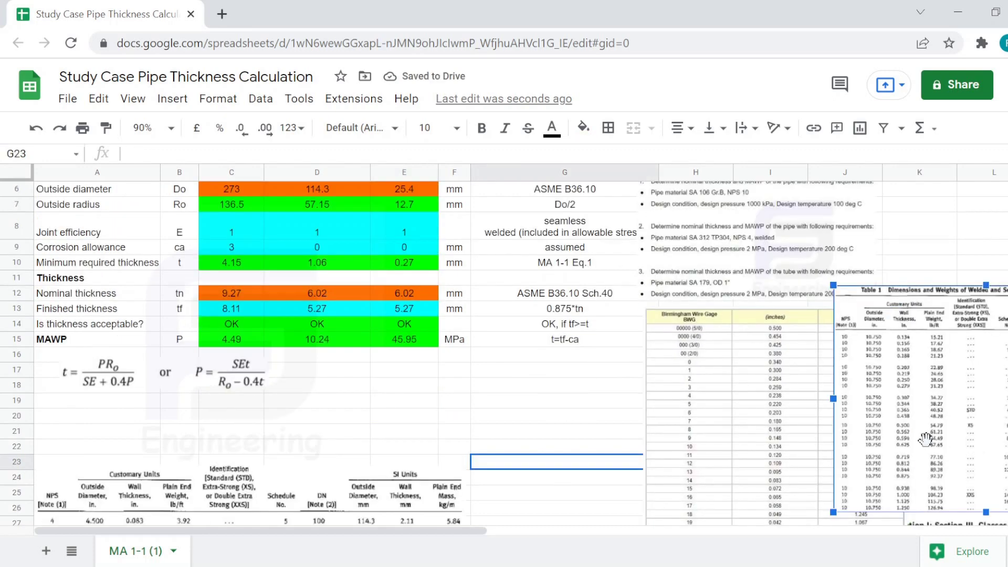
scroll(663, 467, down, 1)
click(591, 507)
scroll(737, 462, down, 1)
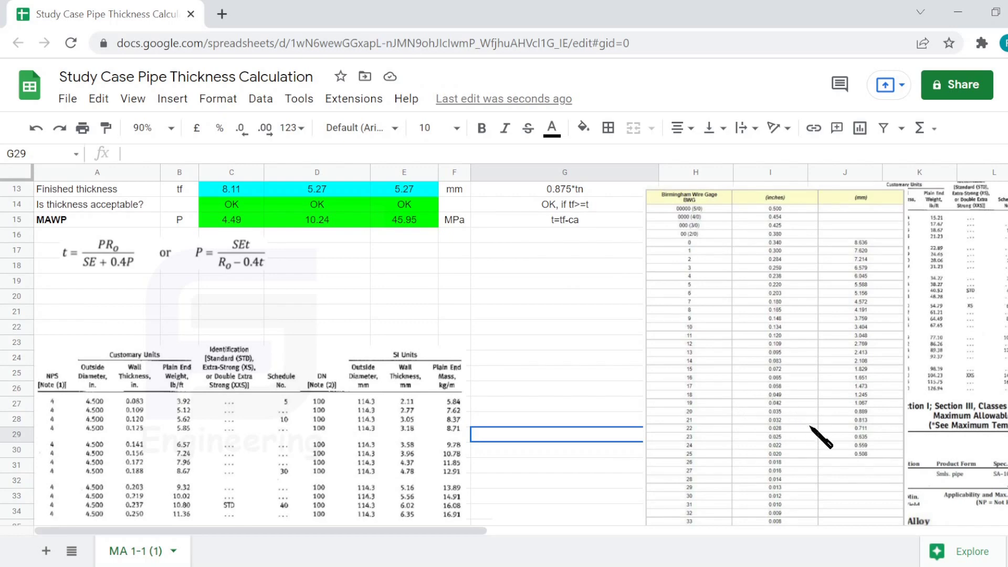
- Look up BWG 18 in the Birmingham Wire Gage table and set Study Case 3's nominal thickness to 1.245 mm
click(878, 435)
scroll(878, 435, up, 3)
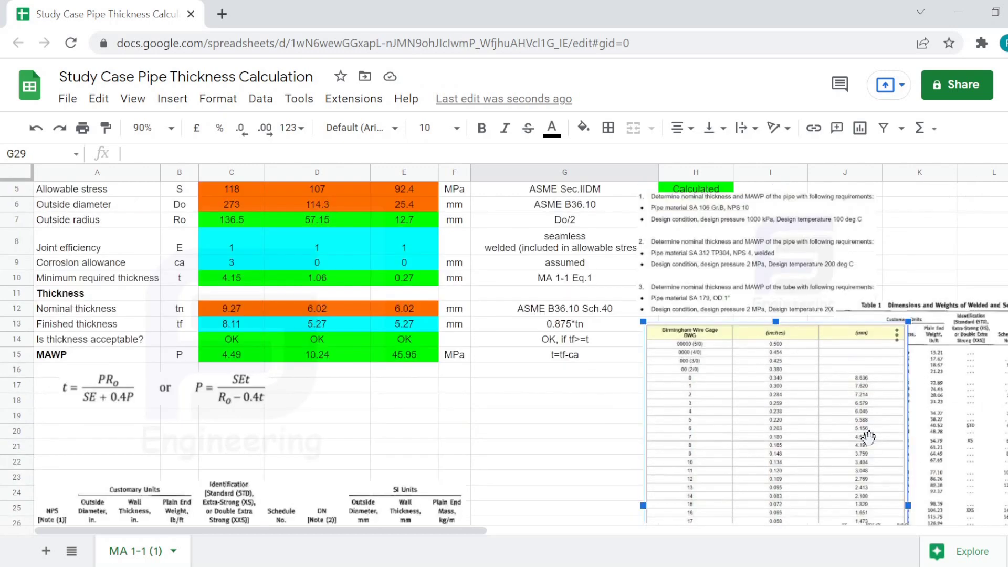
scroll(867, 437, down, 5)
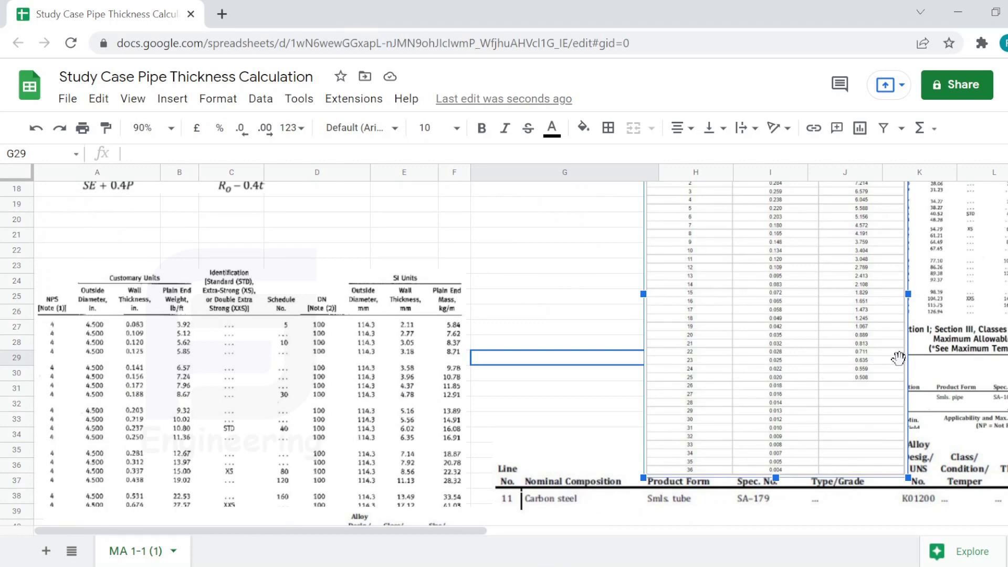
scroll(479, 446, up, 7)
- Add "BWG 18 (tube)" as a second line to the nominal thickness remark
click(502, 370)
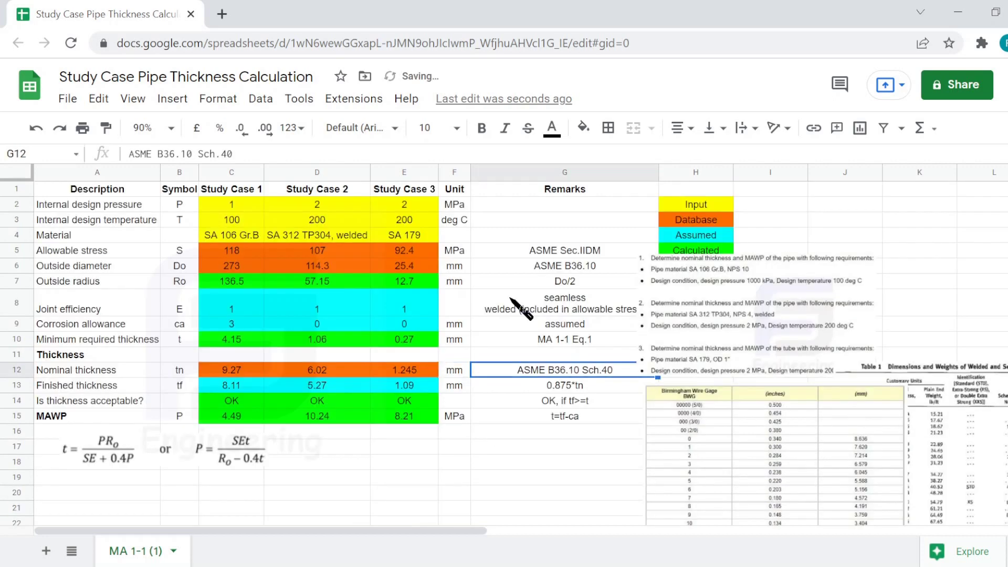
key(Return)
key(alt+Return)
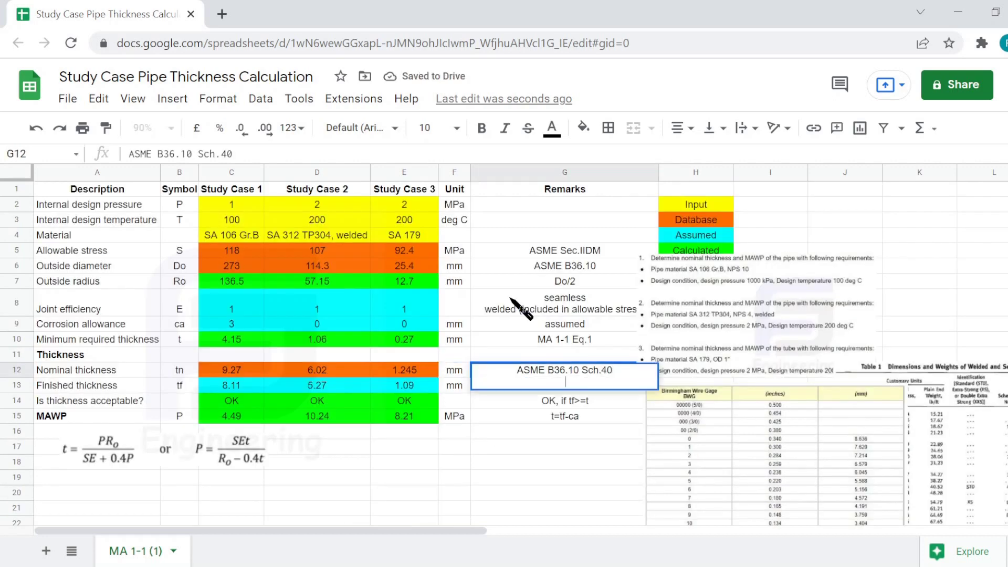
text(BWG)
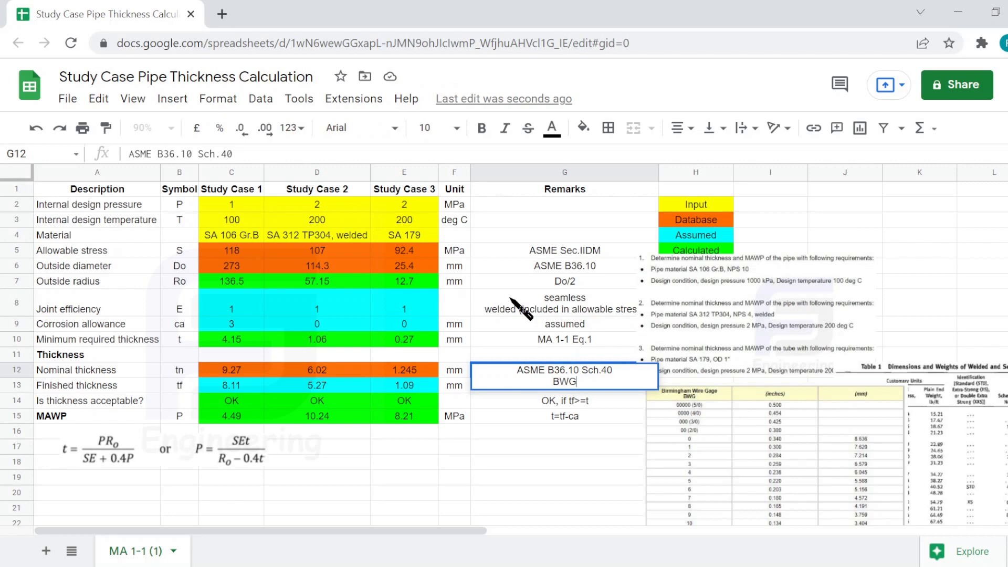
text( 18 (tube))
key(Return)
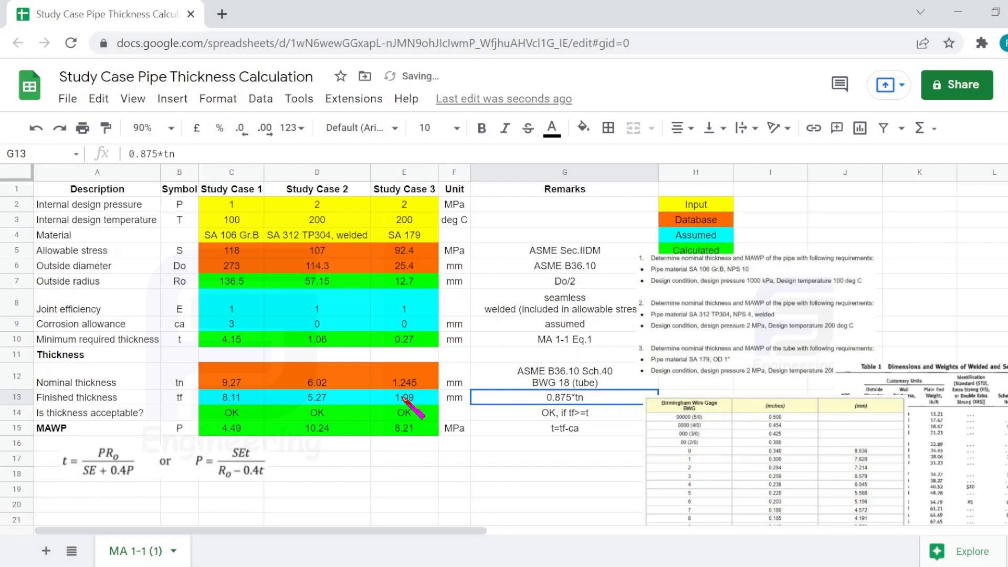
- Check Study Case 3's finished thickness, acceptability and MAWP formulas, and Study Case 1's MAWP formula
click(406, 401)
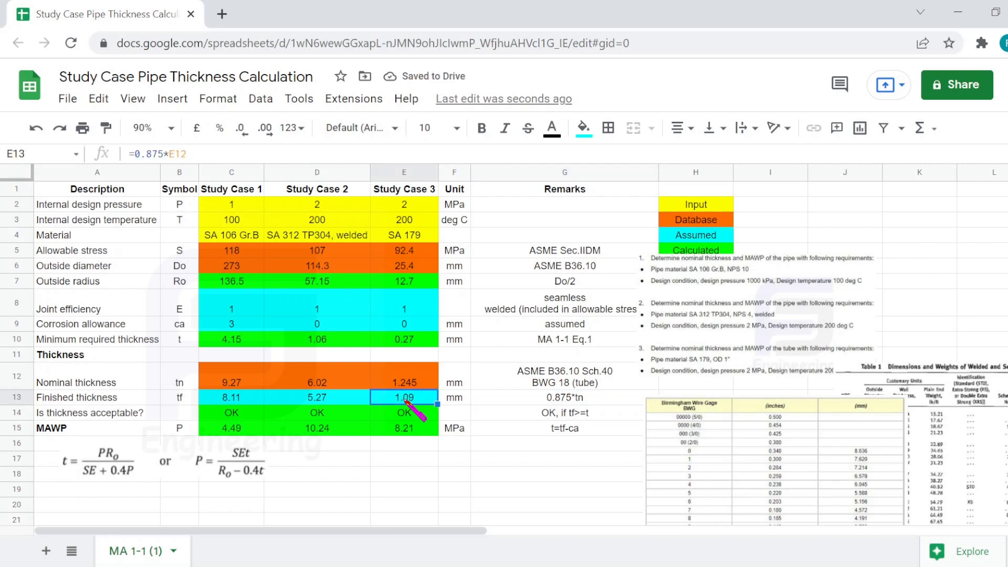
click(419, 417)
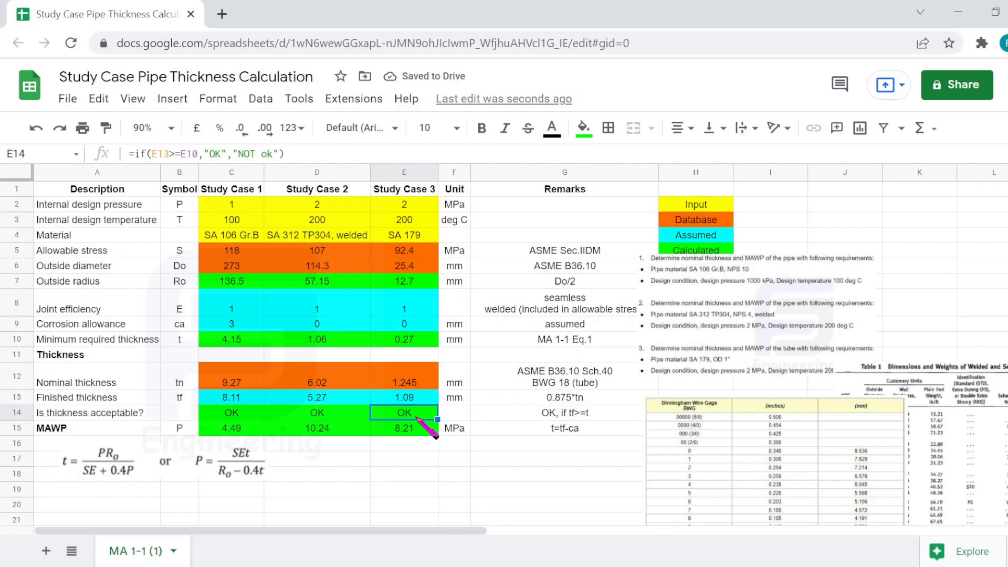
click(415, 431)
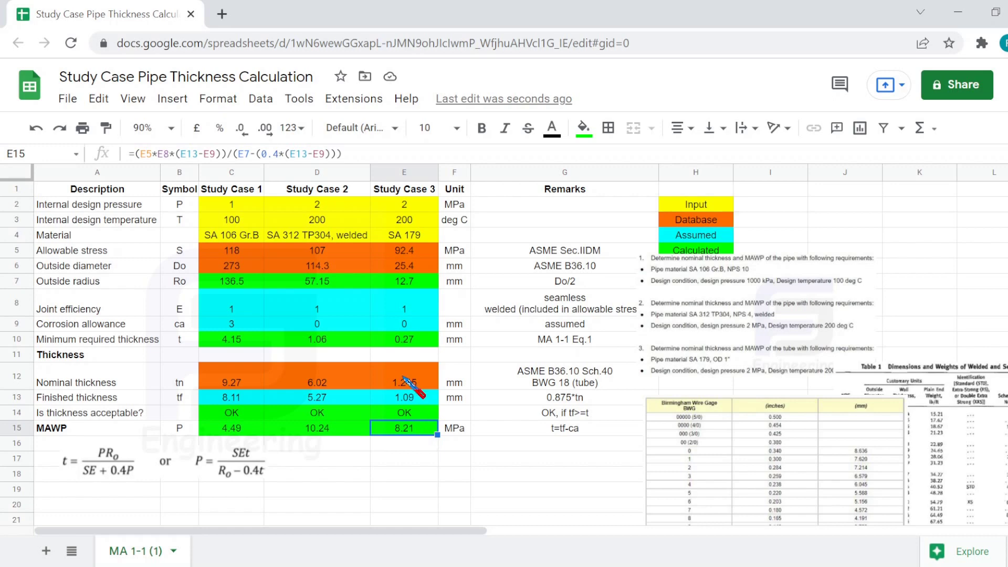
click(253, 426)
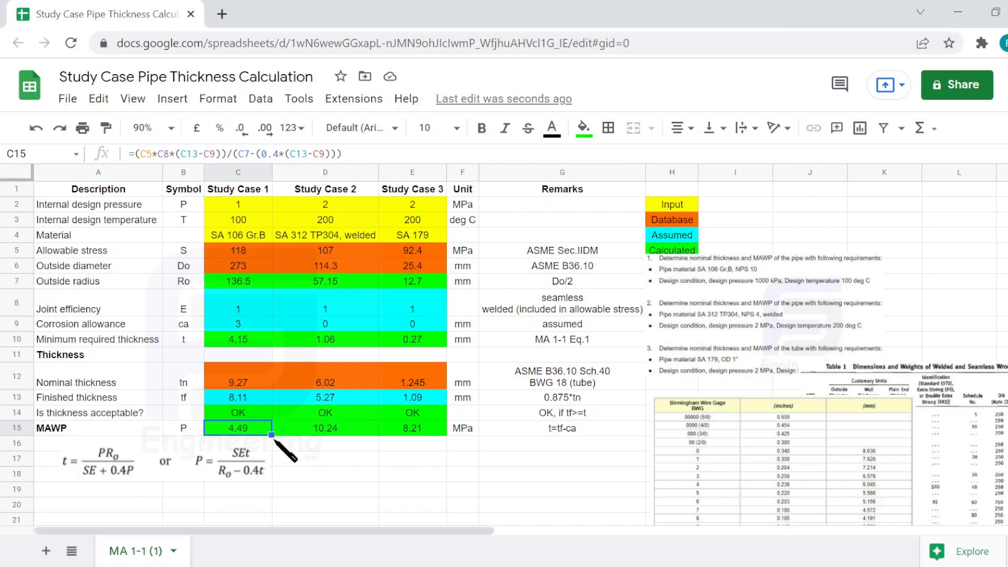
- Centre the entries of the joint efficiency and nominal thickness rows vertically
click(302, 463)
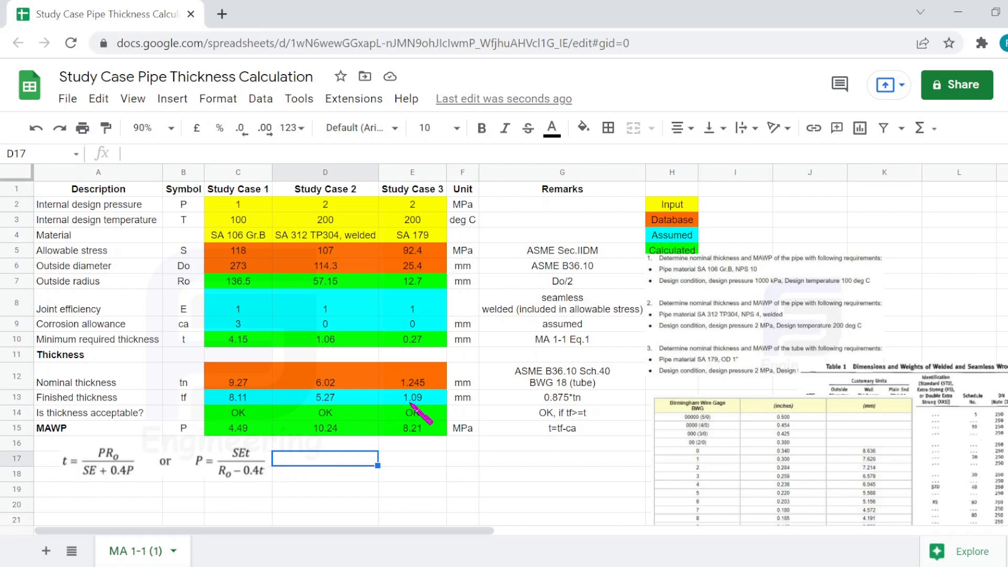
key(ctrl+z)
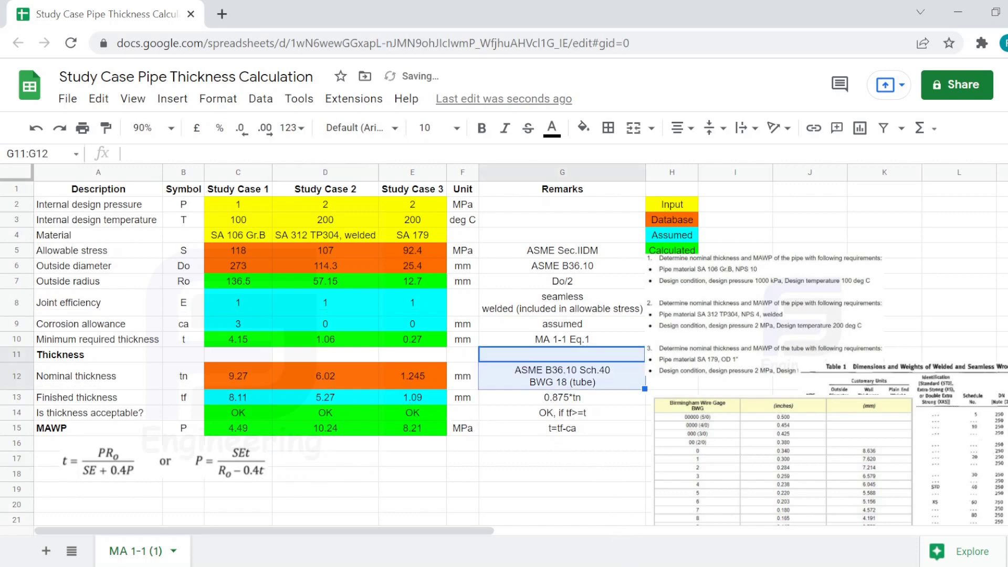